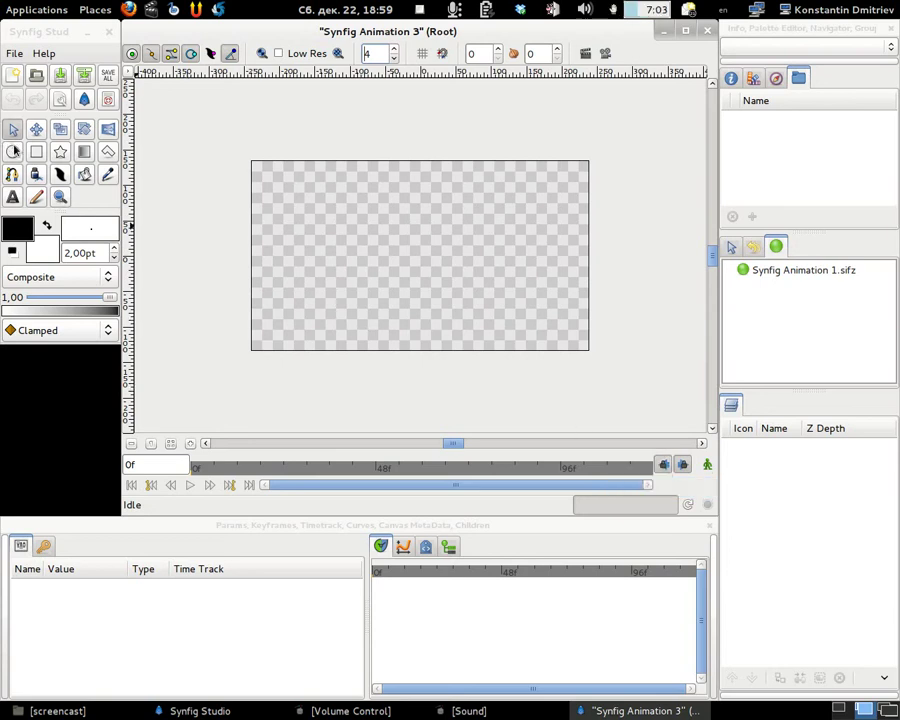
- Set the outline colour to green and draw only a circle layer with a radius of about 42 px near the canvas centre
{"action": "left_click", "coordinate": [12, 151]}
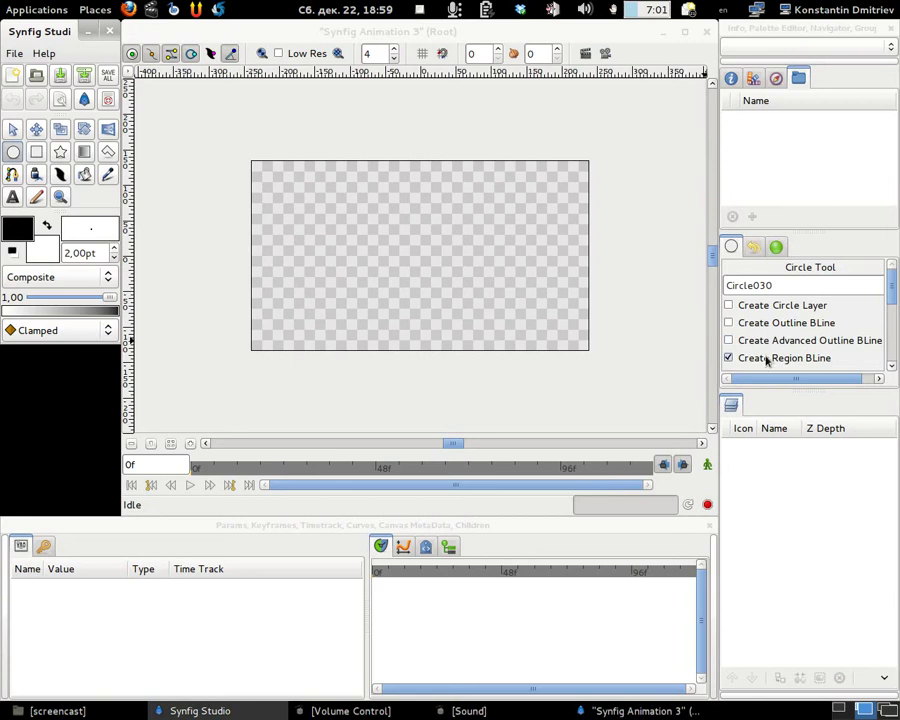
{"action": "left_click", "coordinate": [740, 357]}
{"action": "left_click", "coordinate": [740, 305]}
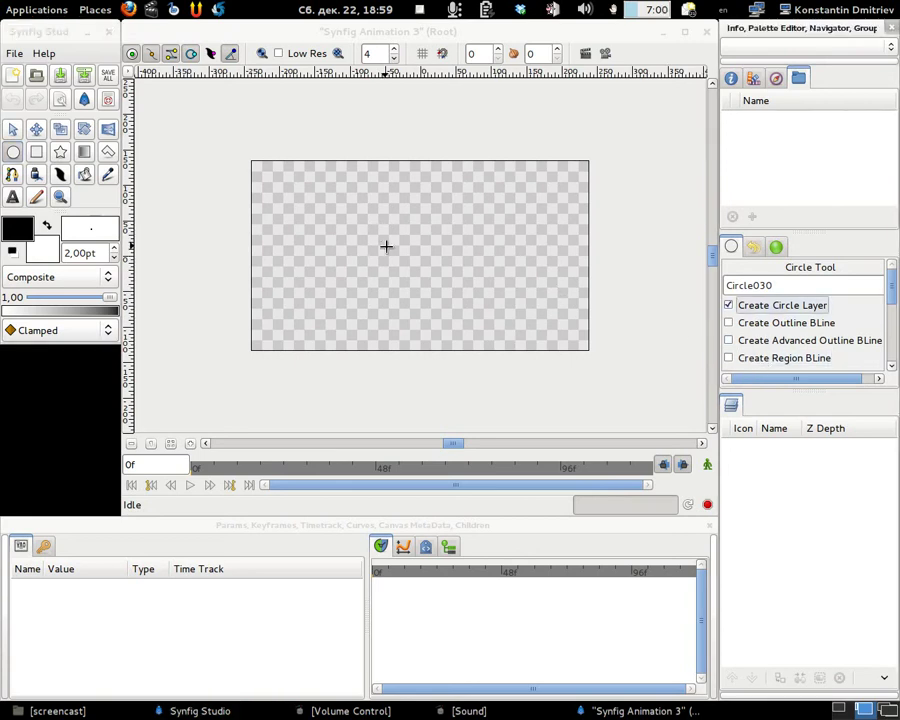
{"action": "double_click", "coordinate": [33, 238]}
{"action": "left_click_drag", "start_coordinate": [112, 110], "coordinate": [133, 112]}
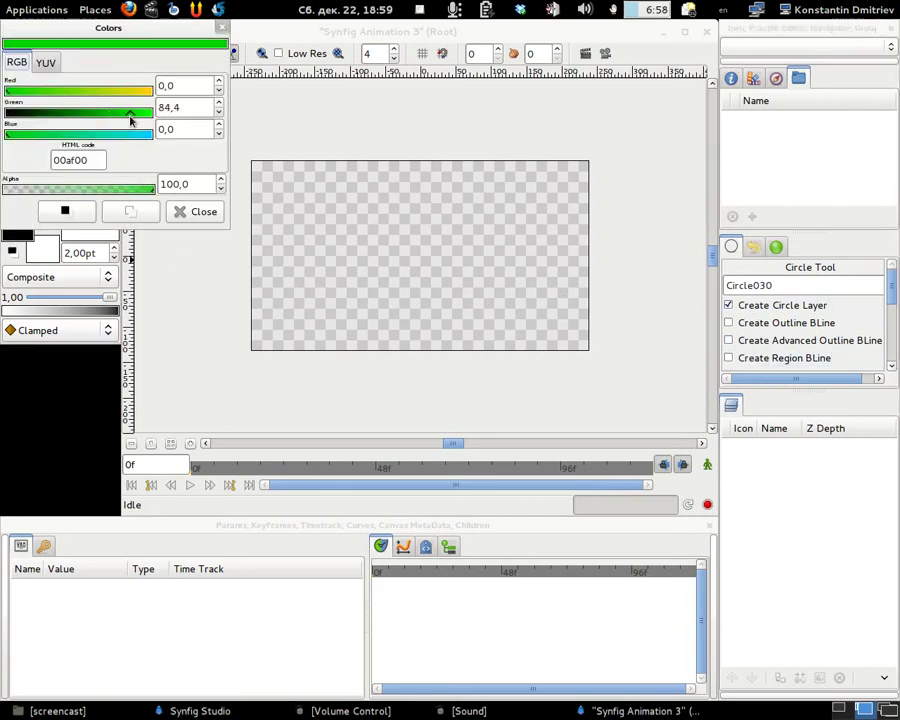
{"action": "left_click", "coordinate": [187, 210]}
{"action": "left_click_drag", "start_coordinate": [414, 247], "coordinate": [445, 254]}
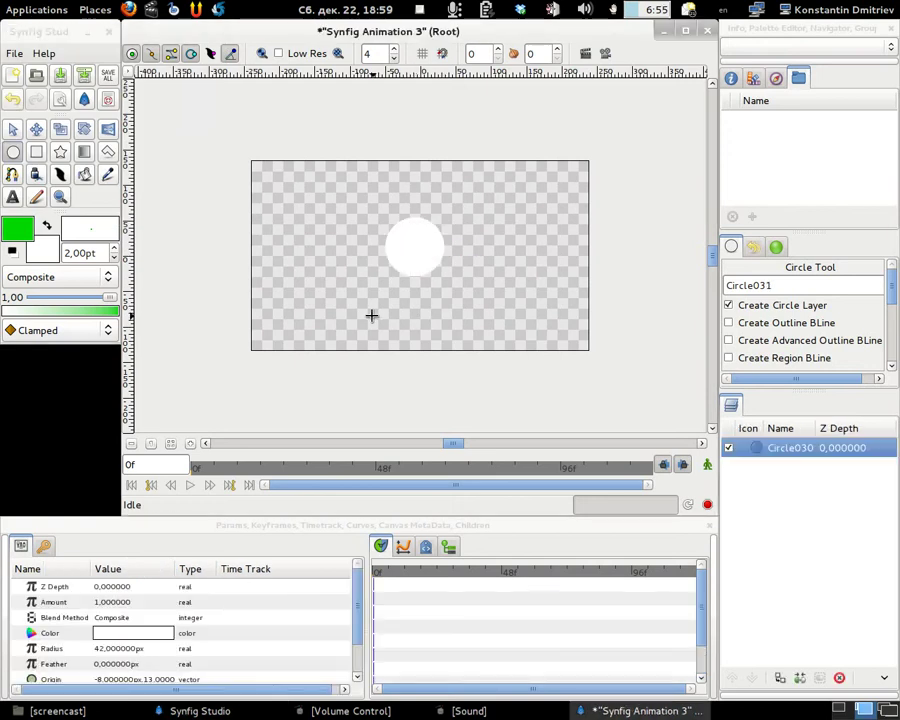
- Swap the outline and fill colours and apply the green fill colour to the circle's Color parameter
{"action": "right_click", "coordinate": [74, 632]}
{"action": "left_click", "coordinate": [92, 566]}
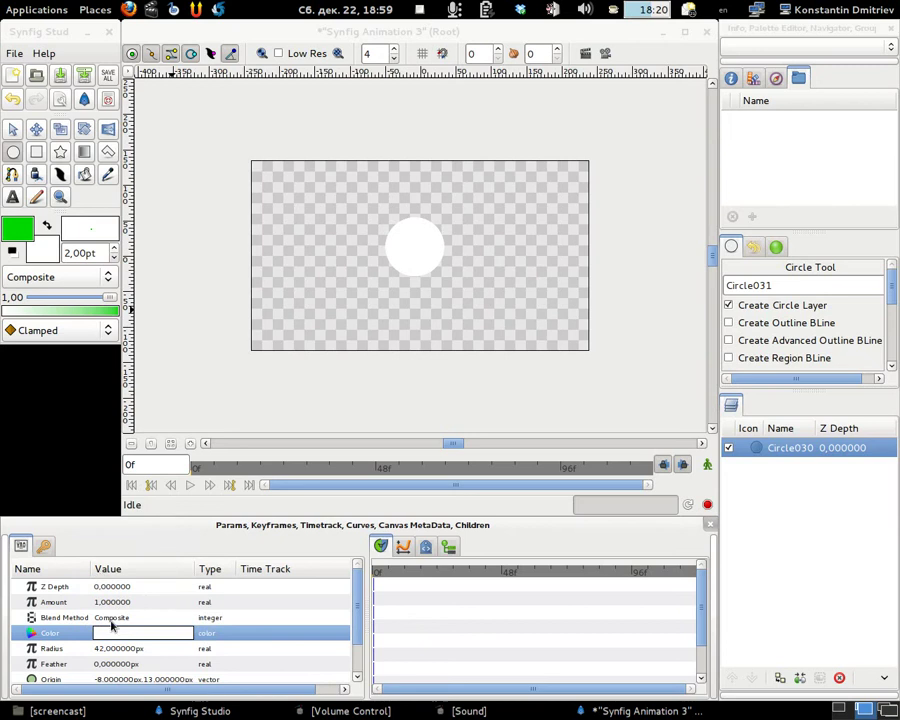
{"action": "right_click", "coordinate": [100, 630]}
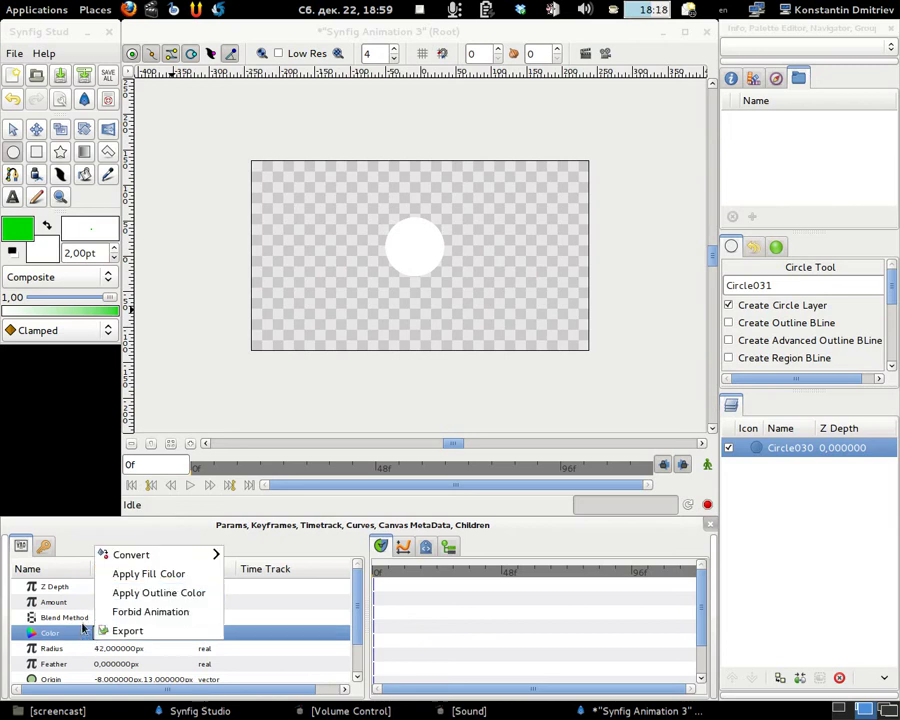
{"action": "left_click", "coordinate": [92, 630]}
{"action": "right_click", "coordinate": [96, 637]}
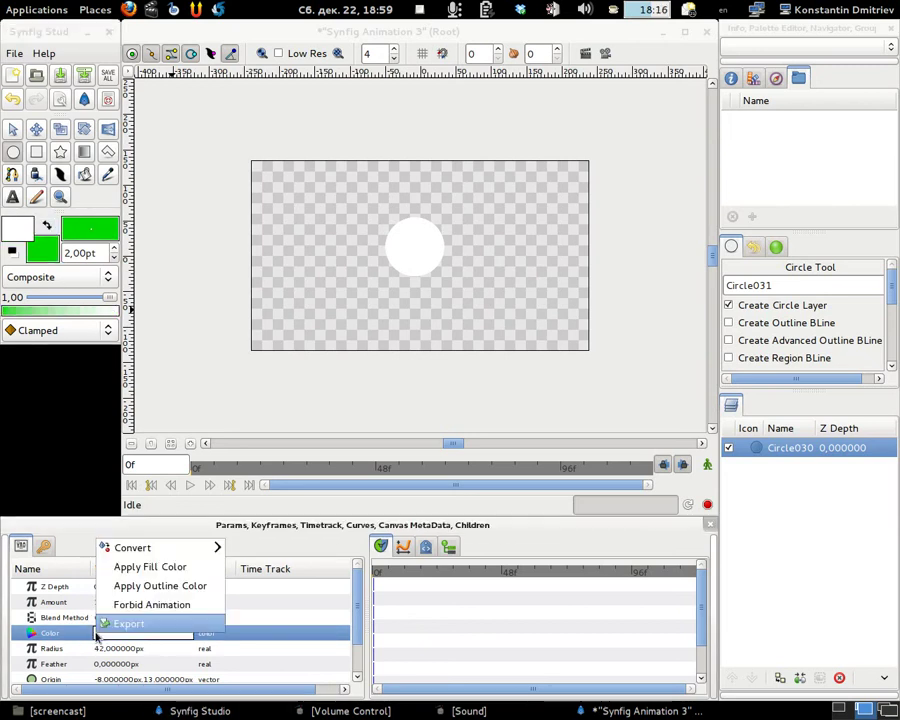
{"action": "left_click", "coordinate": [150, 585]}
{"action": "right_click", "coordinate": [103, 641]}
{"action": "left_click", "coordinate": [144, 566]}
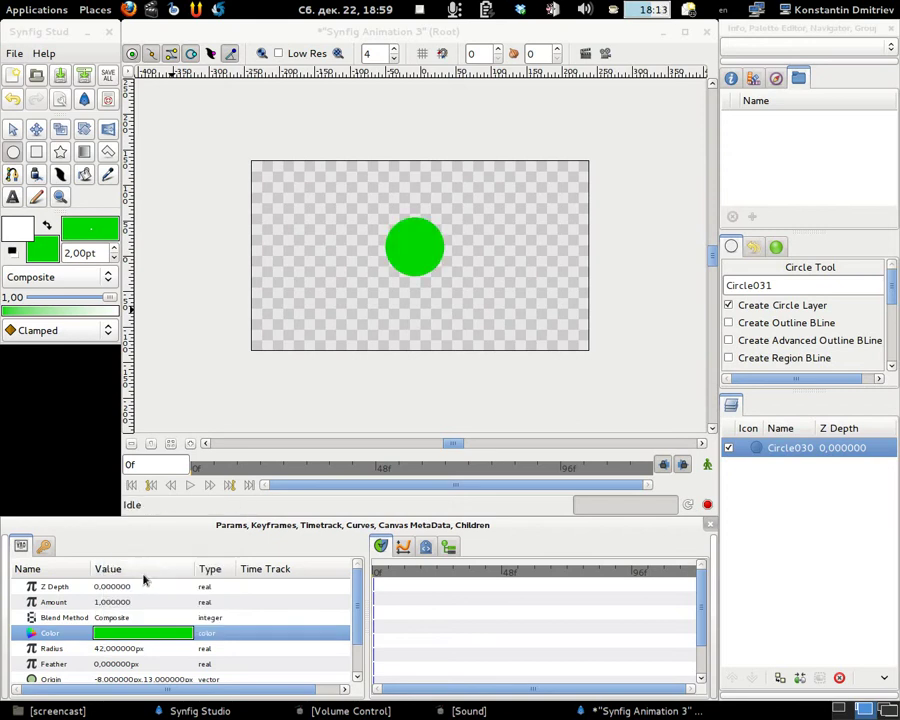
- Reposition the circle at about (0, 8) px and reduce its radius to about 40 px with the Transform tool
{"action": "left_click", "coordinate": [13, 129]}
{"action": "left_click", "coordinate": [419, 256]}
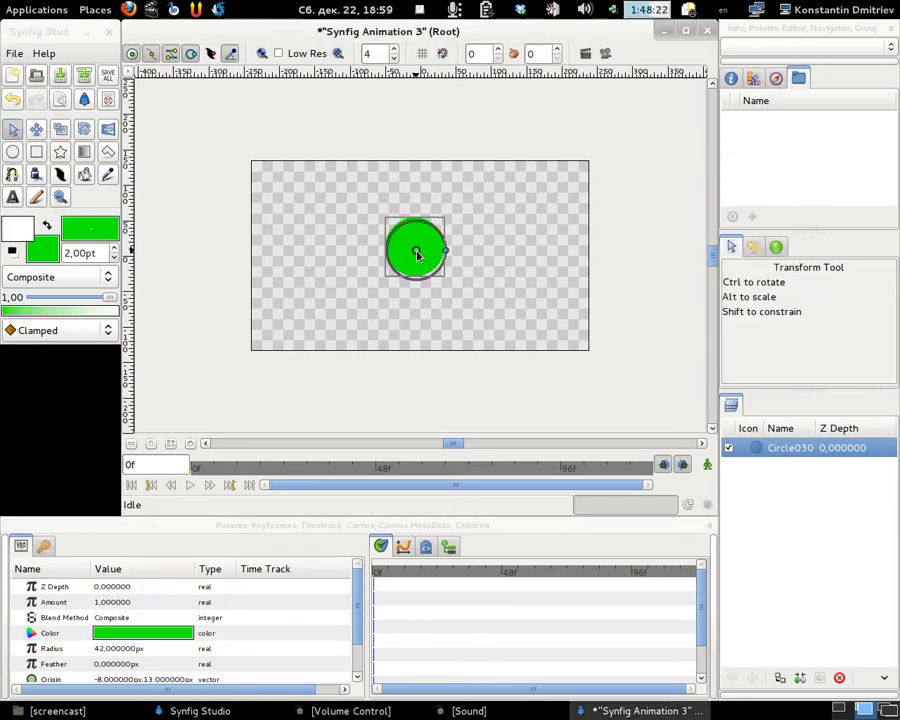
{"action": "mouse_move", "coordinate": [418, 256]}
{"action": "left_mouse_down"}
{"action": "mouse_move", "coordinate": [454, 257]}
{"action": "mouse_move", "coordinate": [421, 253]}
{"action": "left_mouse_up"}
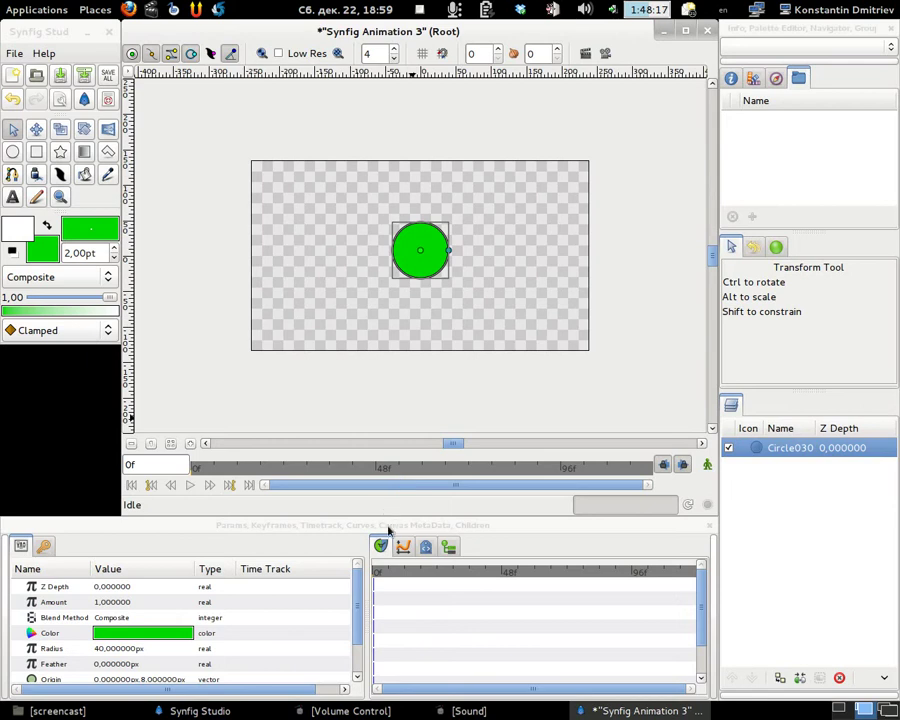
- Shorten the canvas window, extend the parameters window upward and widen its time track area
{"action": "left_click_drag", "start_coordinate": [388, 519], "coordinate": [388, 491]}
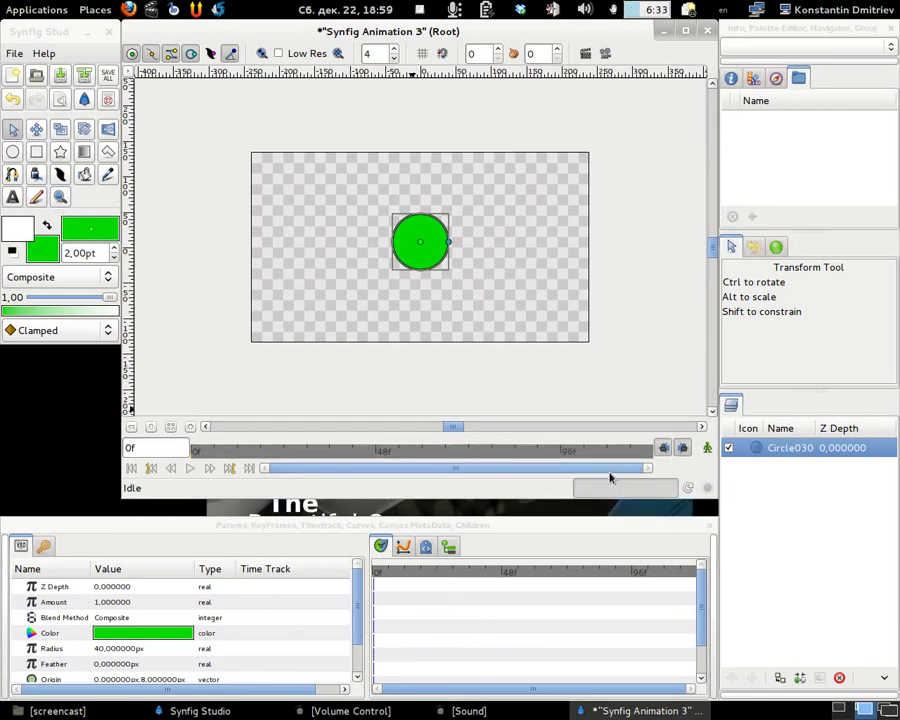
{"action": "left_click_drag", "start_coordinate": [490, 520], "coordinate": [488, 508]}
{"action": "left_click_drag", "start_coordinate": [367, 592], "coordinate": [333, 586]}
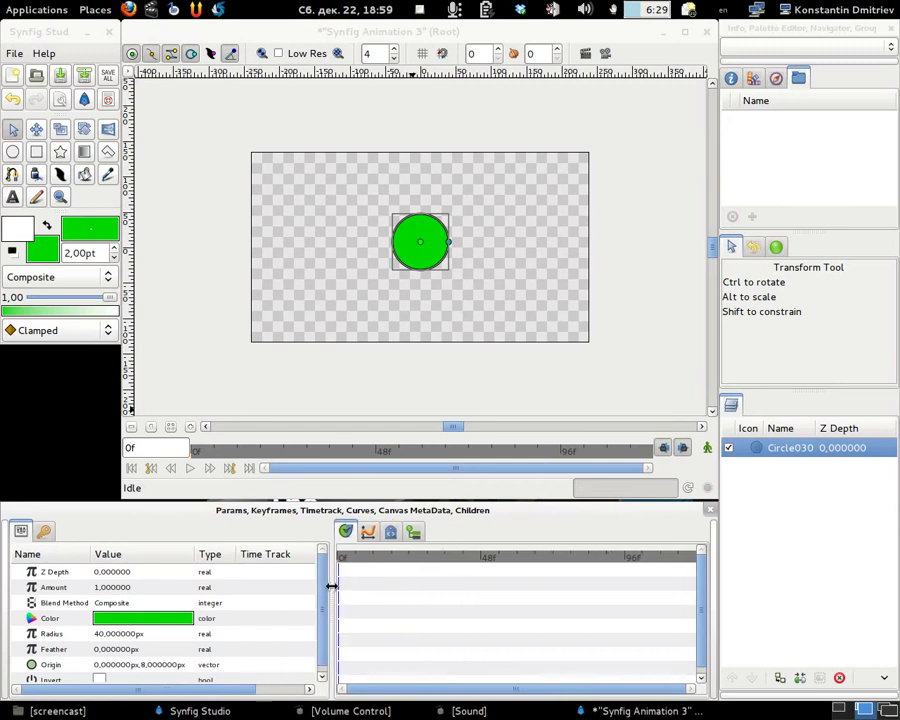
- Add four keyframes to the animation, at frames 0, 17, 30 and 50
{"action": "left_click", "coordinate": [43, 531]}
{"action": "left_click", "coordinate": [22, 688]}
{"action": "left_click", "coordinate": [262, 450]}
{"action": "left_click", "coordinate": [22, 688]}
{"action": "mouse_move", "coordinate": [410, 566]}
{"action": "left_mouse_down"}
{"action": "mouse_move", "coordinate": [460, 565]}
{"action": "mouse_move", "coordinate": [356, 558]}
{"action": "mouse_move", "coordinate": [491, 555]}
{"action": "left_mouse_up"}
{"action": "left_click", "coordinate": [22, 688]}
{"action": "left_click", "coordinate": [22, 686]}
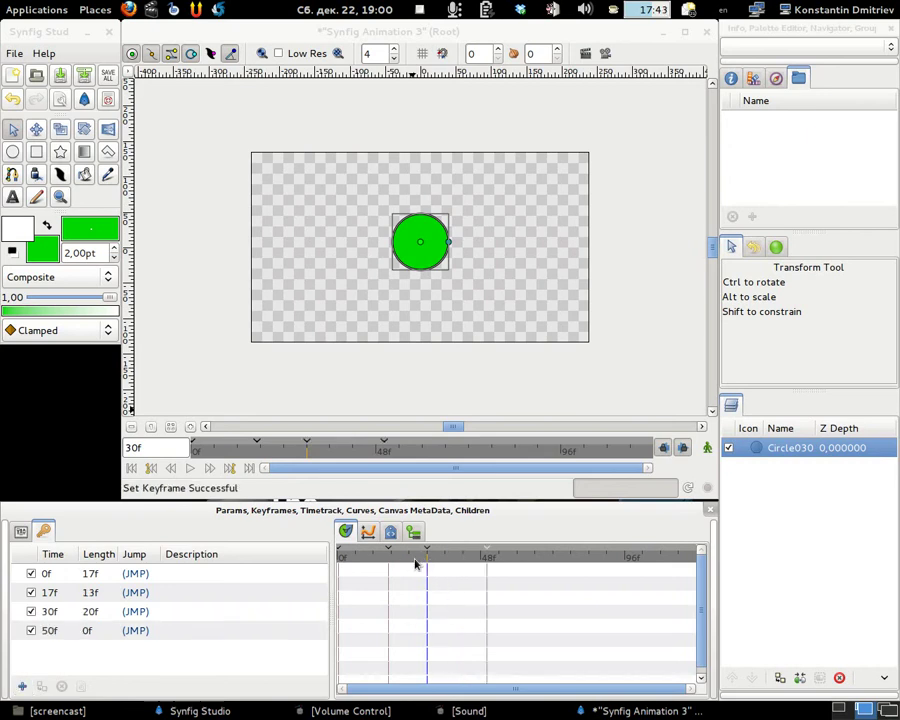
- Change the time of the 17f keyframe to 15f
{"action": "double_click", "coordinate": [56, 592]}
{"action": "type", "text": "15"}
{"action": "key", "text": "Return"}
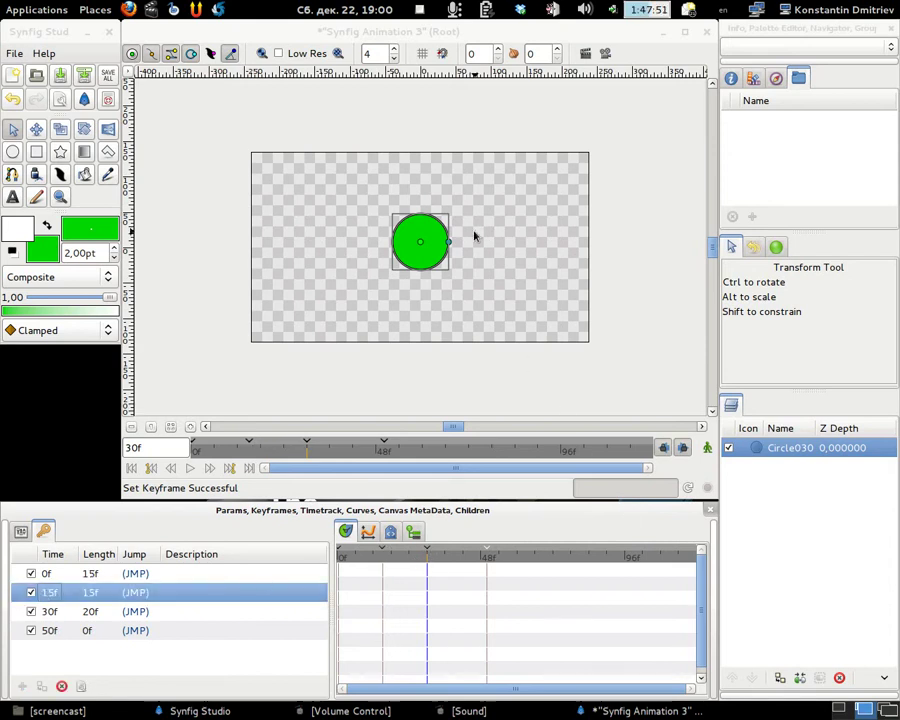
- Turn on animation mode and move the circle down to about (2, -68) px at frame 30, checking the motion from frame 0
{"action": "left_click", "coordinate": [707, 449]}
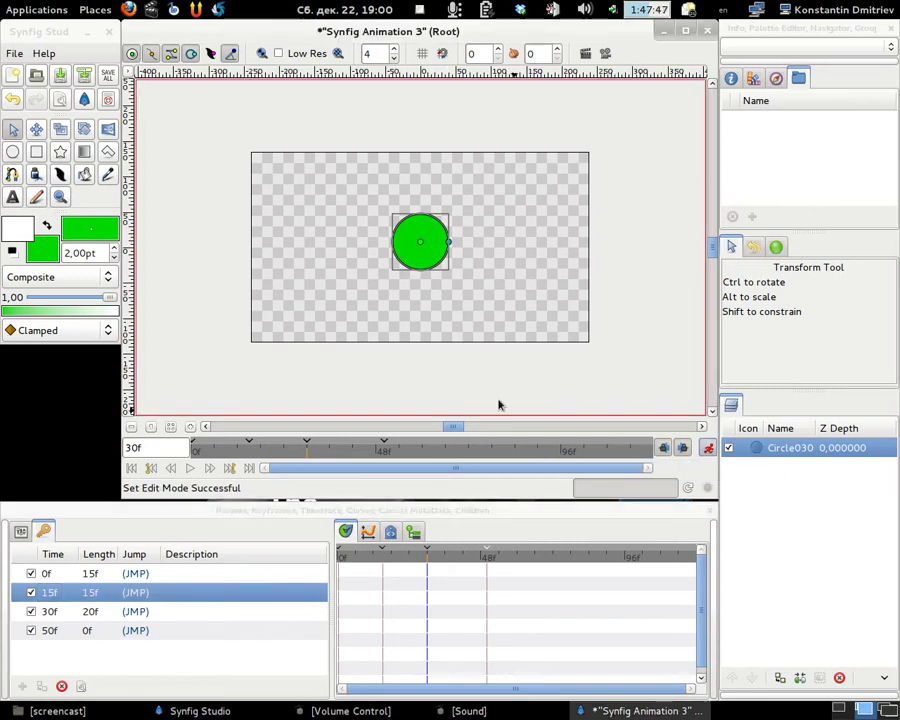
{"action": "left_click", "coordinate": [30, 531]}
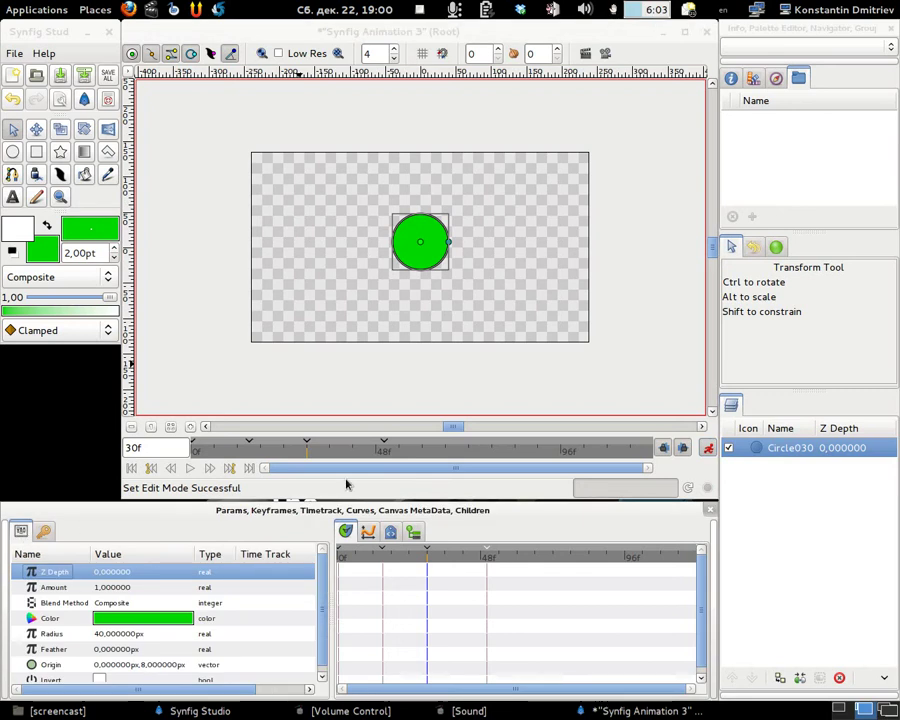
{"action": "left_click_drag", "start_coordinate": [418, 243], "coordinate": [421, 295]}
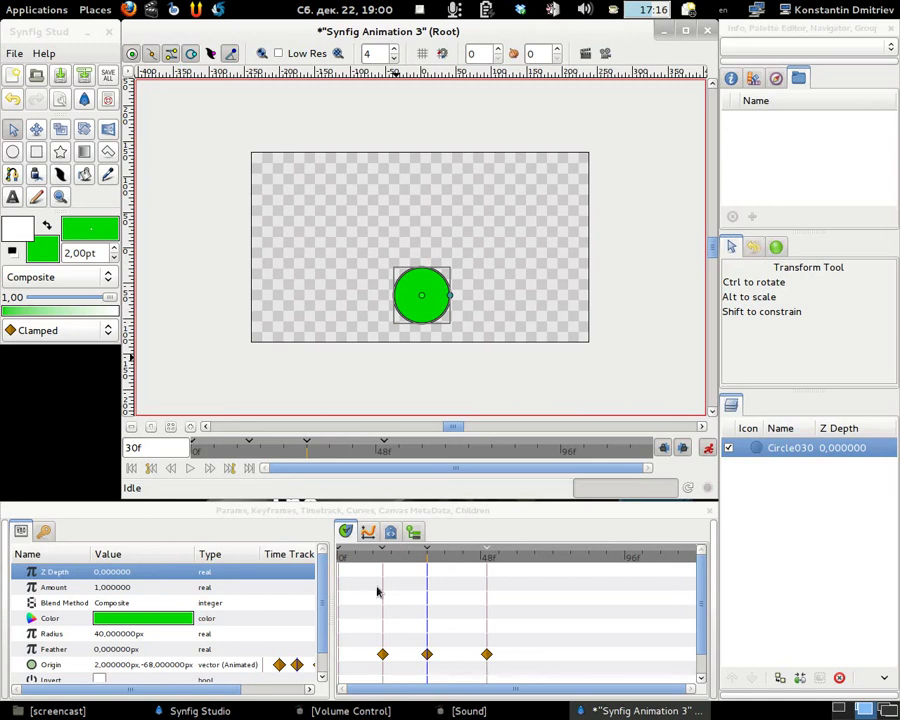
{"action": "left_click_drag", "start_coordinate": [343, 562], "coordinate": [427, 571]}
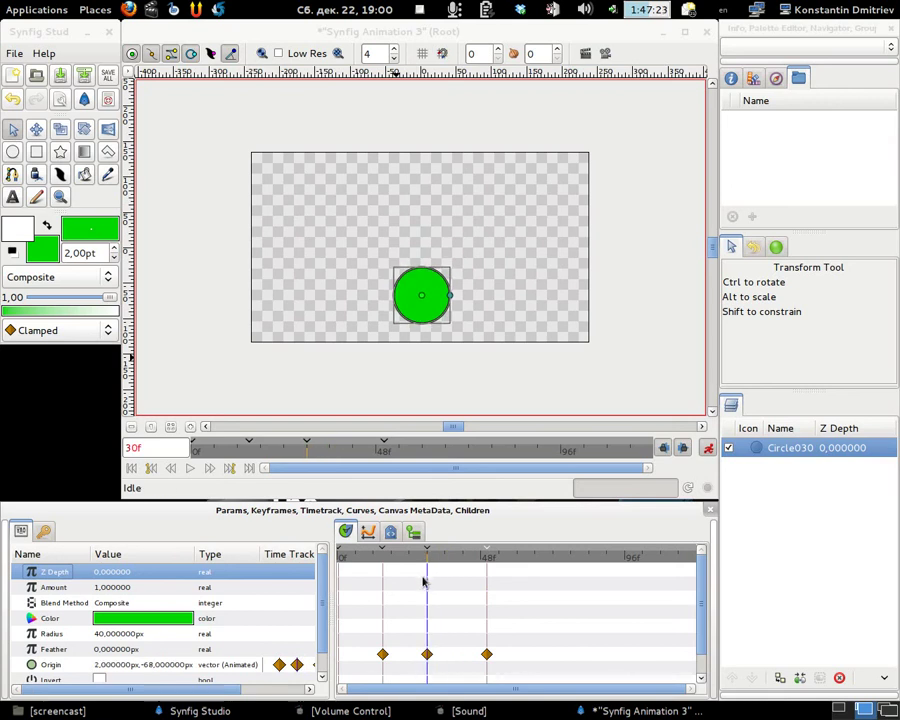
- Disconnect the circle's Origin parameter to remove its animation, and check the frames up to frame 30
{"action": "left_click", "coordinate": [72, 664]}
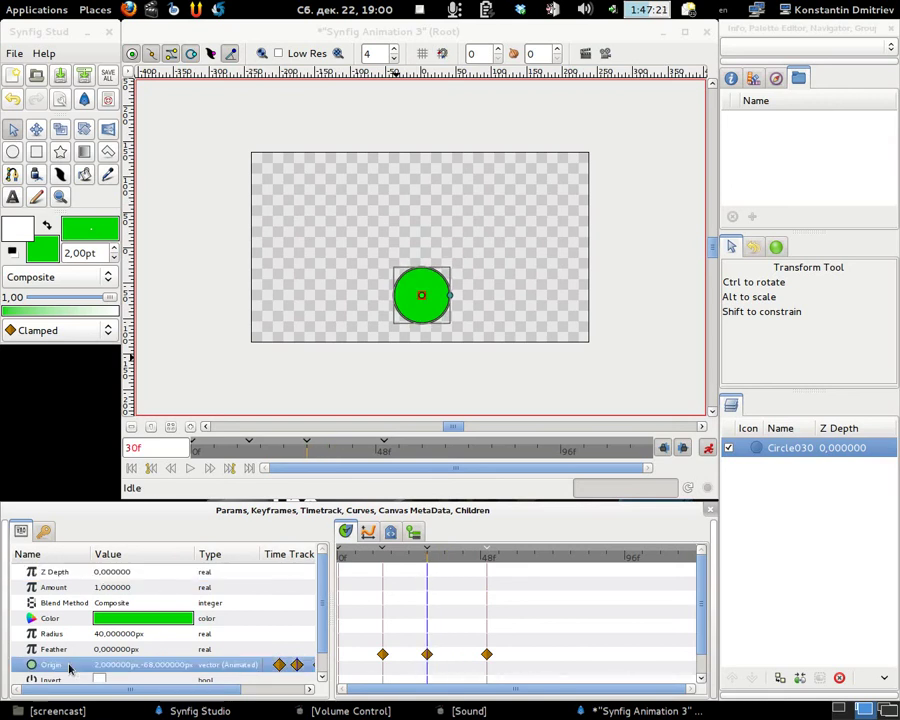
{"action": "right_click", "coordinate": [72, 662]}
{"action": "left_click", "coordinate": [86, 600]}
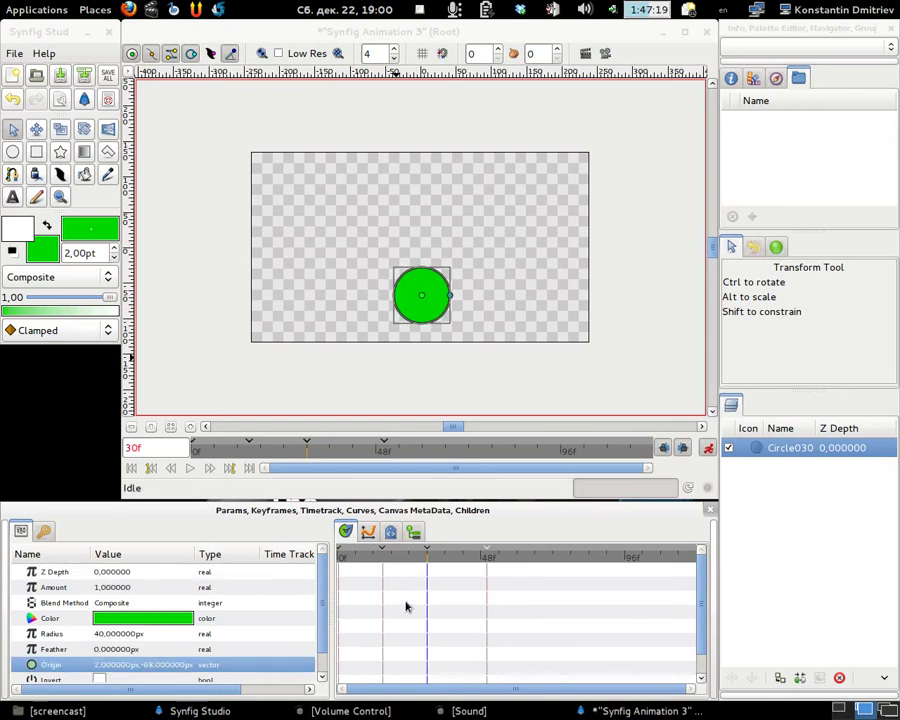
{"action": "mouse_move", "coordinate": [412, 568]}
{"action": "left_mouse_down"}
{"action": "mouse_move", "coordinate": [335, 566]}
{"action": "mouse_move", "coordinate": [427, 566]}
{"action": "left_mouse_up"}
- Unlock past keyframes while keeping future ones locked, and move the circle to about (-110, -74) px at frame 30
{"action": "left_click", "coordinate": [663, 452]}
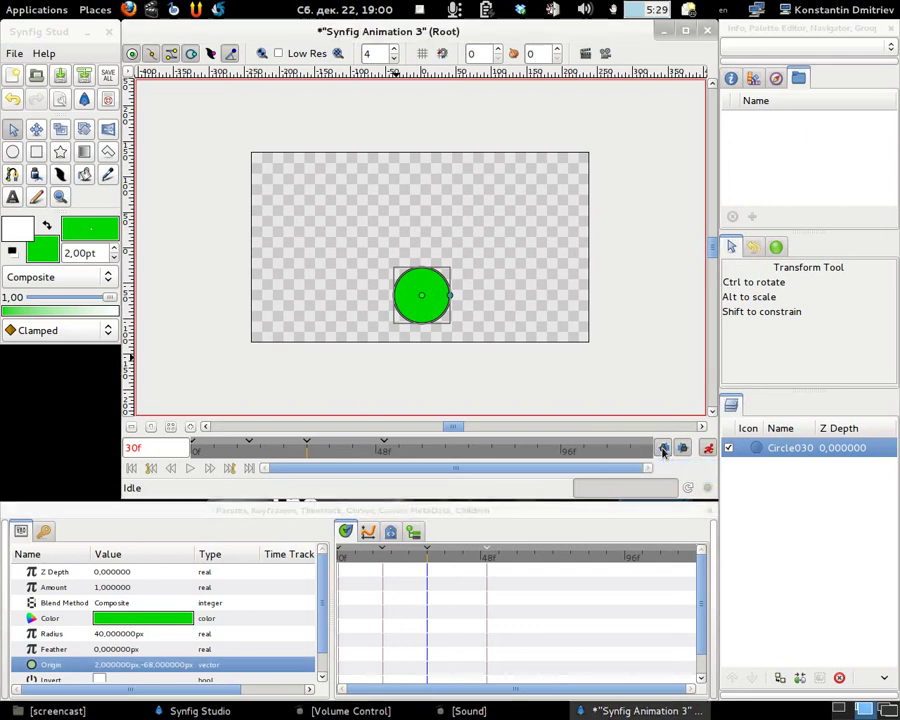
{"action": "left_click", "coordinate": [663, 450]}
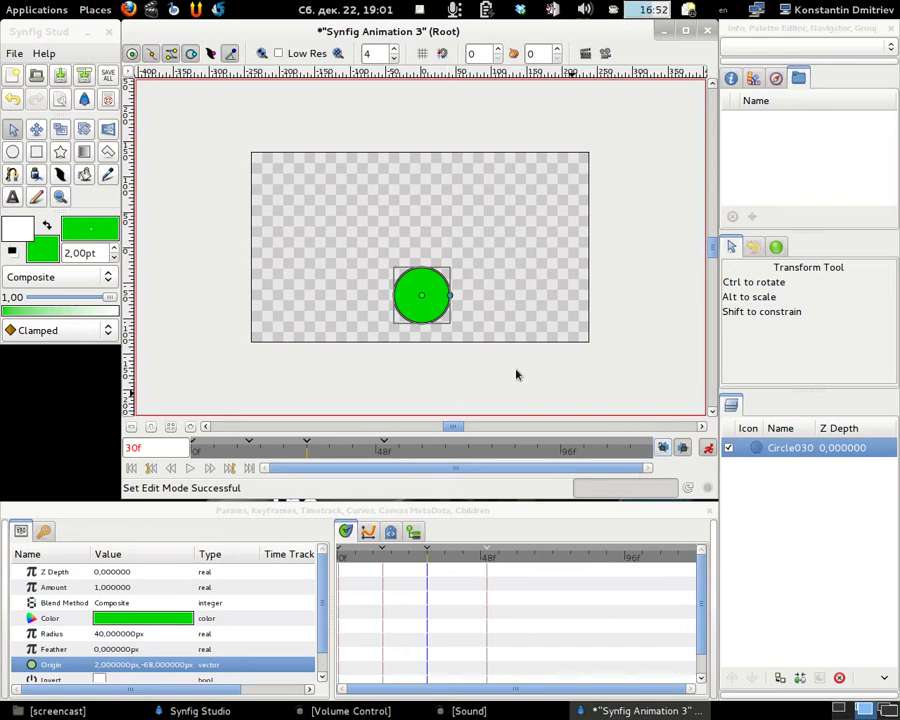
{"action": "left_click_drag", "start_coordinate": [424, 302], "coordinate": [344, 300]}
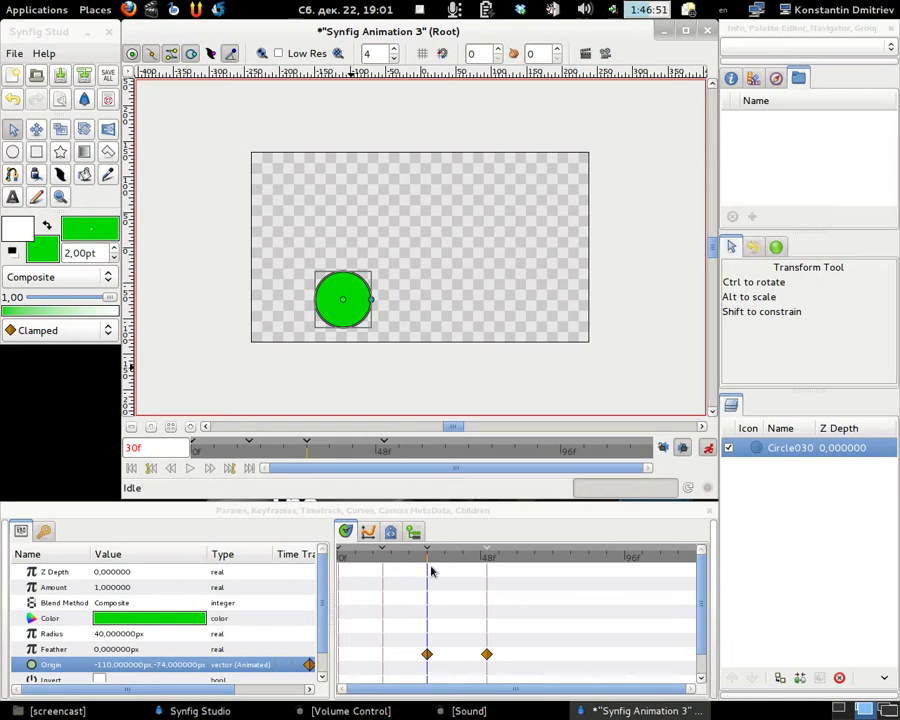
{"action": "mouse_move", "coordinate": [415, 565]}
{"action": "left_mouse_down"}
{"action": "mouse_move", "coordinate": [345, 563]}
{"action": "mouse_move", "coordinate": [485, 563]}
{"action": "mouse_move", "coordinate": [428, 568]}
{"action": "left_mouse_up"}
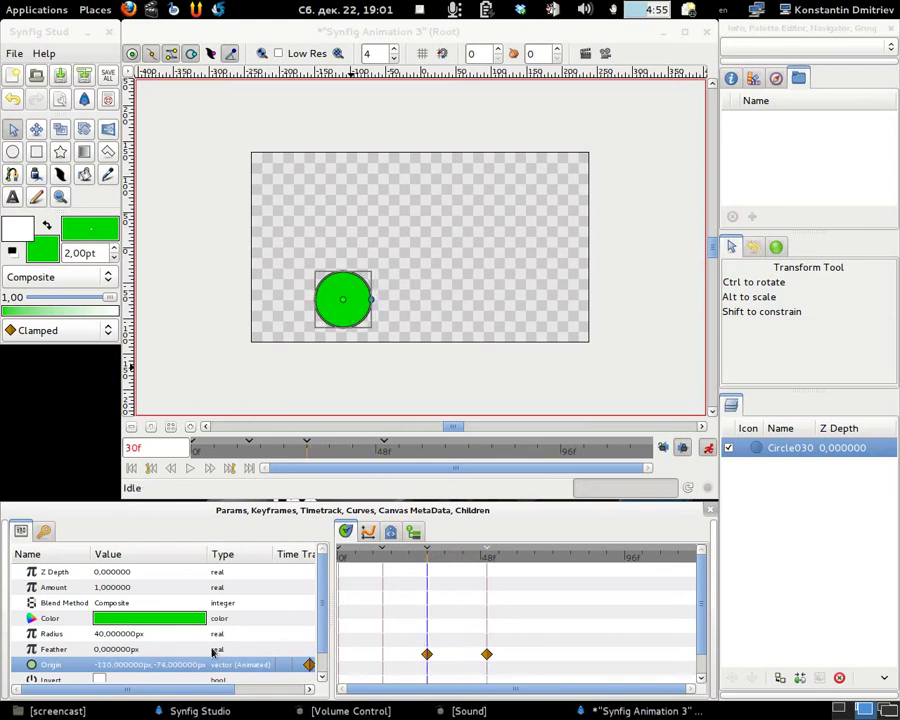
- Disconnect the Origin animation and, with animation mode off, move the circle to about (7, 38) px
{"action": "right_click", "coordinate": [131, 667]}
{"action": "left_click", "coordinate": [165, 598]}
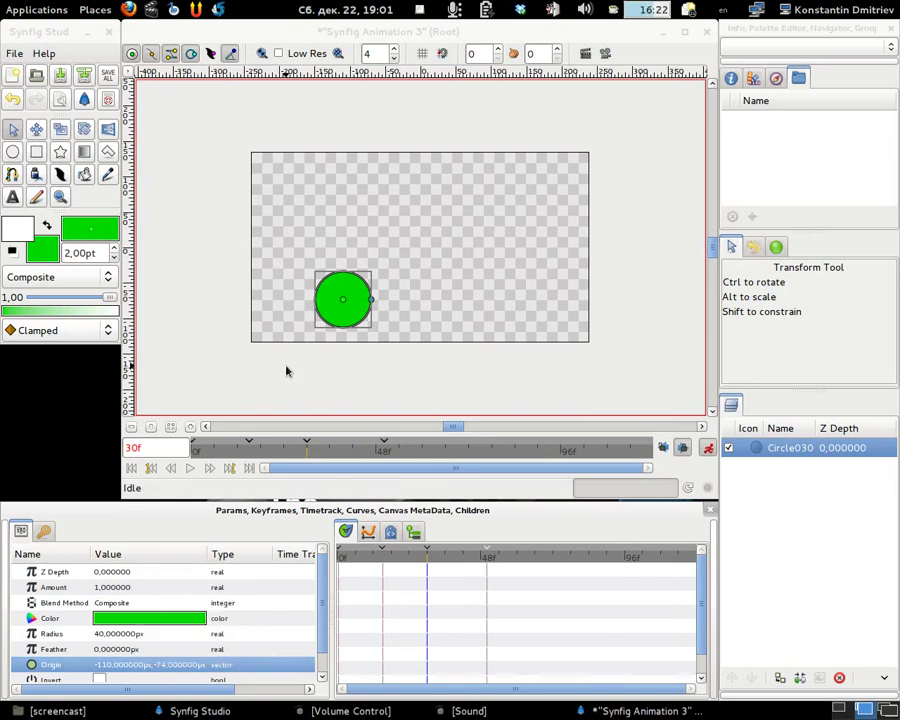
{"action": "left_click", "coordinate": [707, 447]}
{"action": "left_click_drag", "start_coordinate": [343, 299], "coordinate": [425, 226]}
- Re-enable animation mode with past keyframes locked and future ones unlocked, and move the circle to about (13, -47) px at frame 30
{"action": "left_click", "coordinate": [707, 447]}
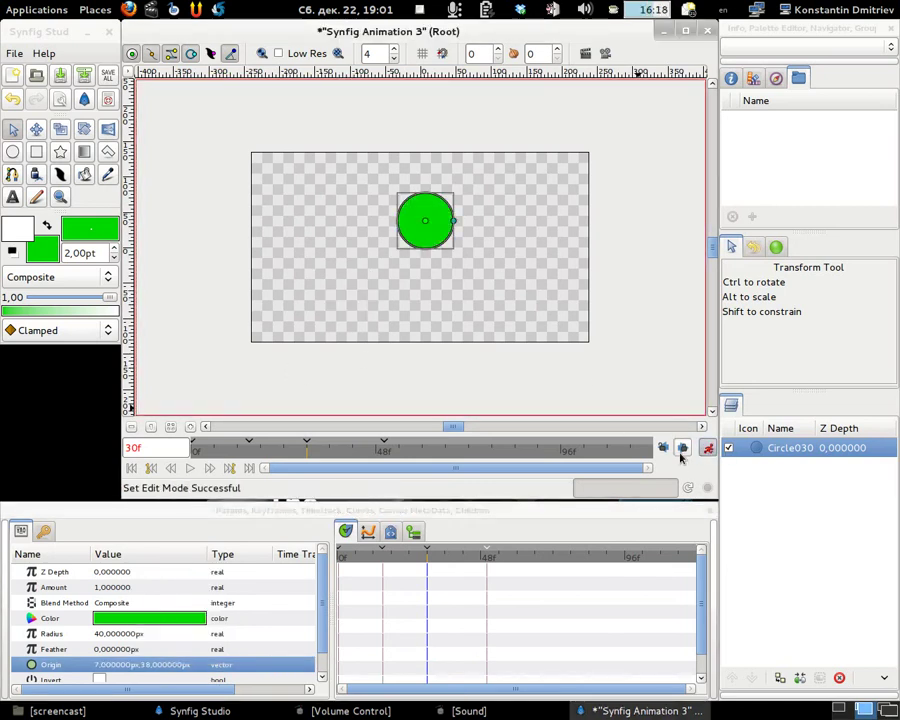
{"action": "left_click", "coordinate": [682, 448]}
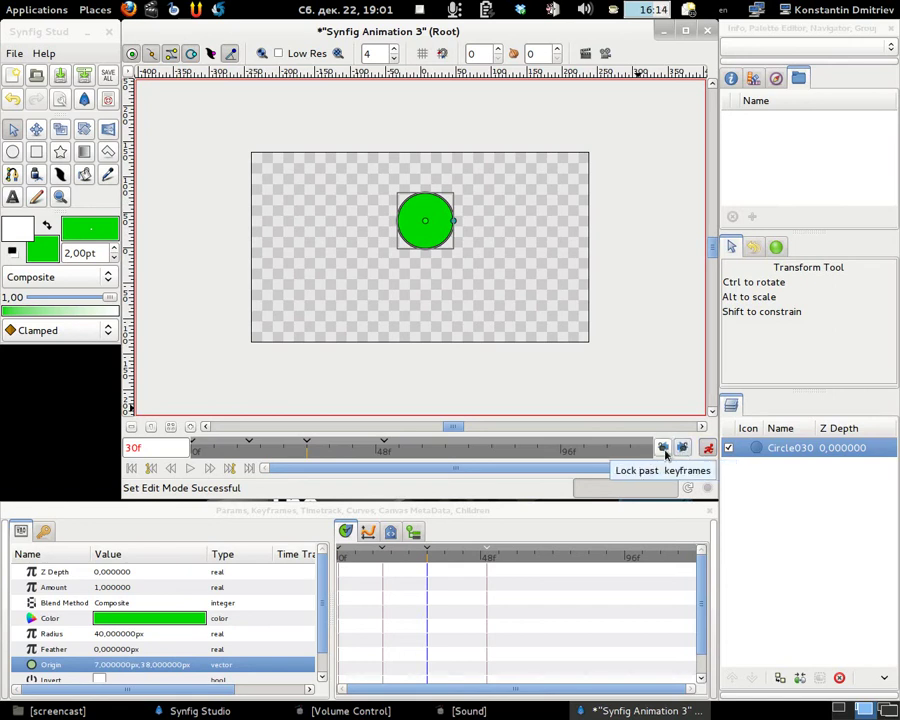
{"action": "left_click", "coordinate": [665, 449]}
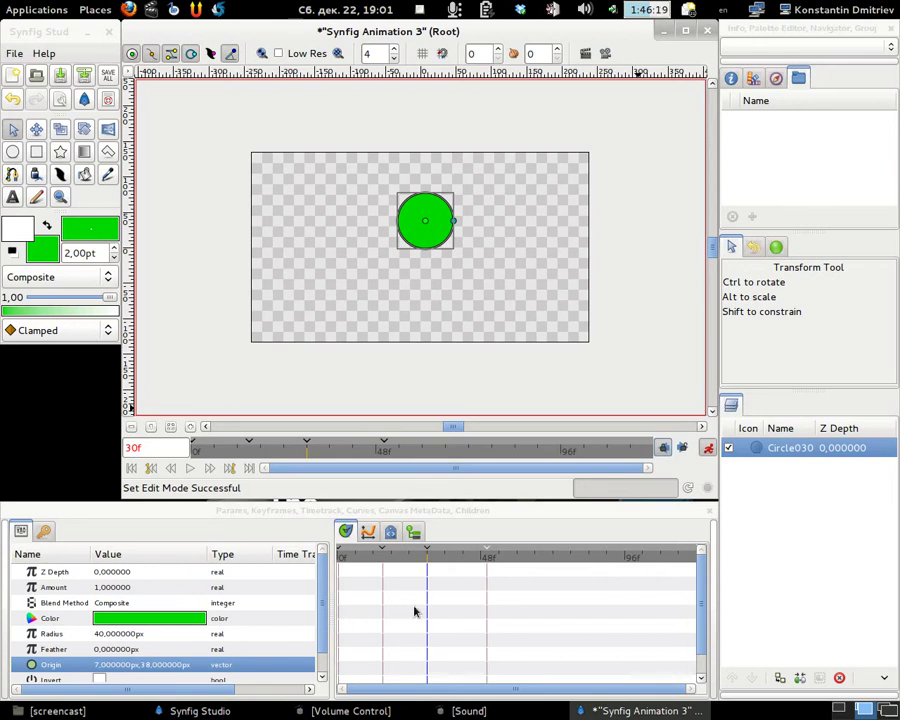
{"action": "left_click_drag", "start_coordinate": [425, 220], "coordinate": [429, 281]}
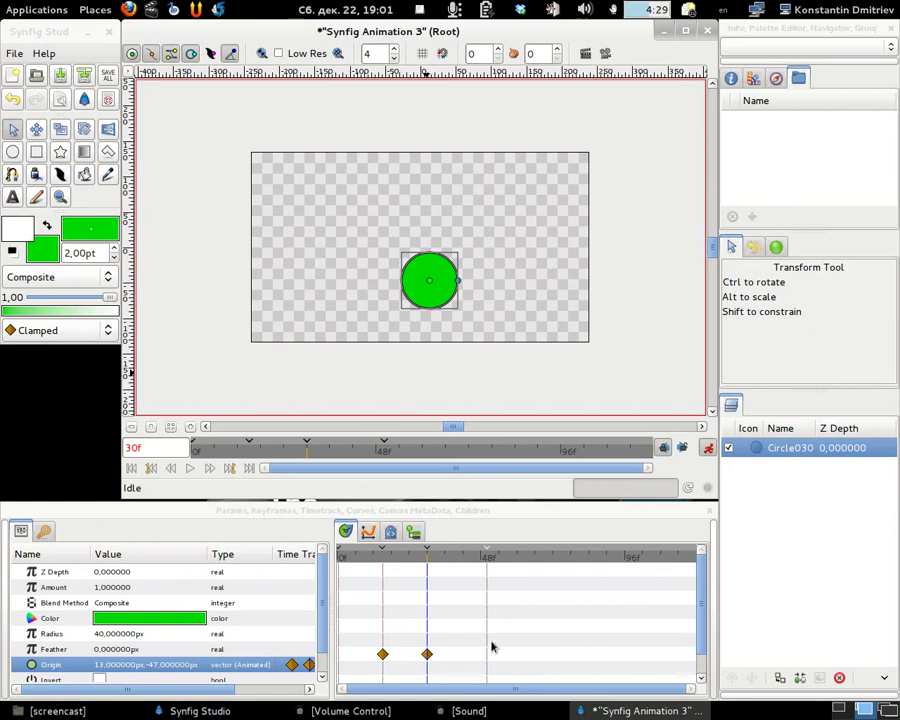
{"action": "left_click_drag", "start_coordinate": [341, 557], "coordinate": [426, 568]}
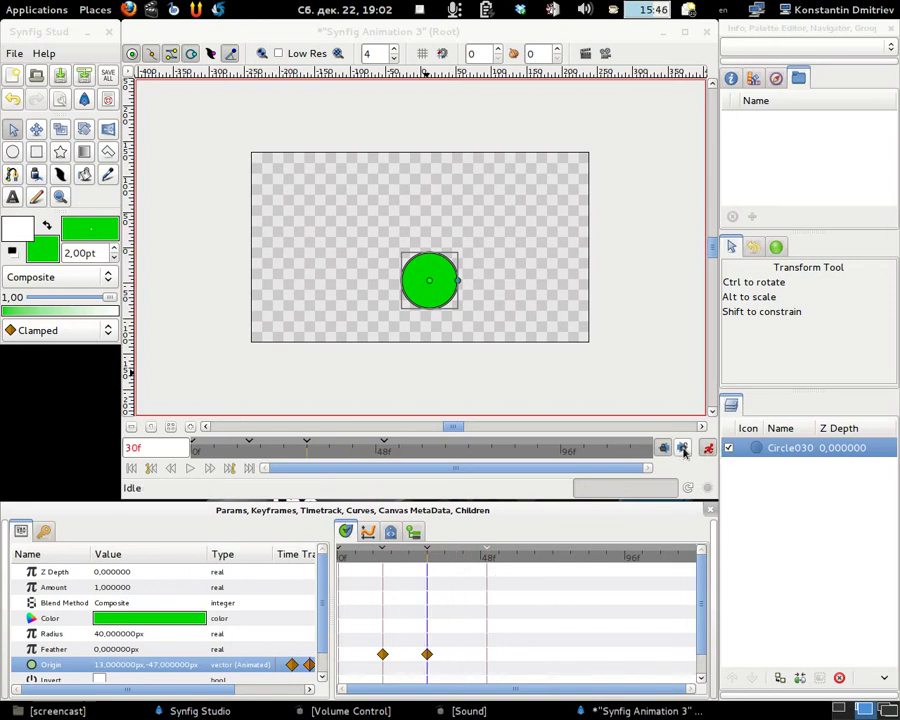
- Disconnect the Origin animation and, with animation mode off, move the circle up to about (13, 26) px
{"action": "right_click", "coordinate": [99, 665]}
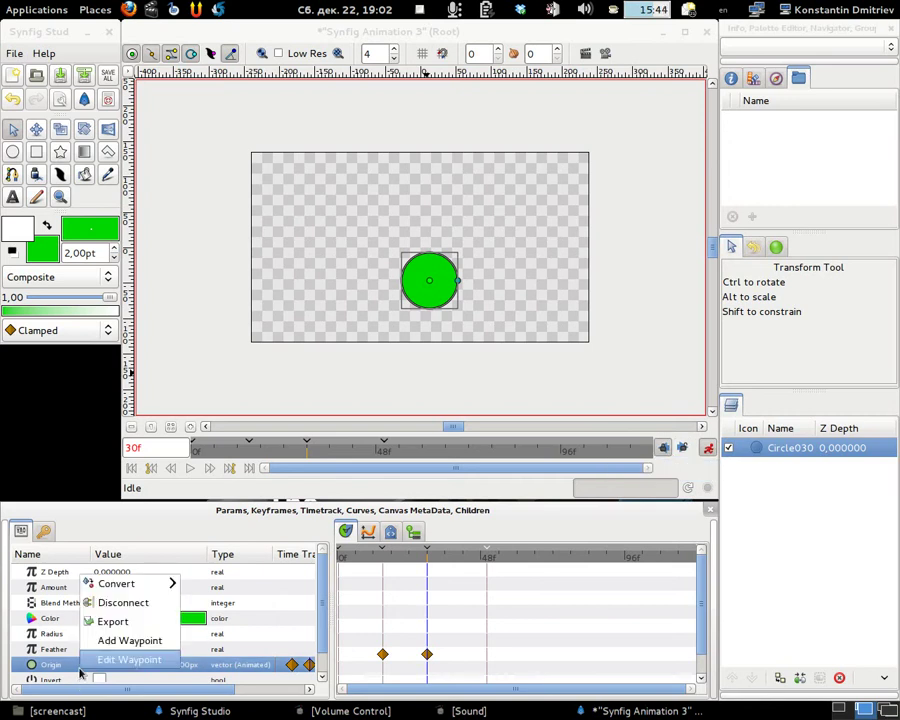
{"action": "left_click", "coordinate": [91, 605]}
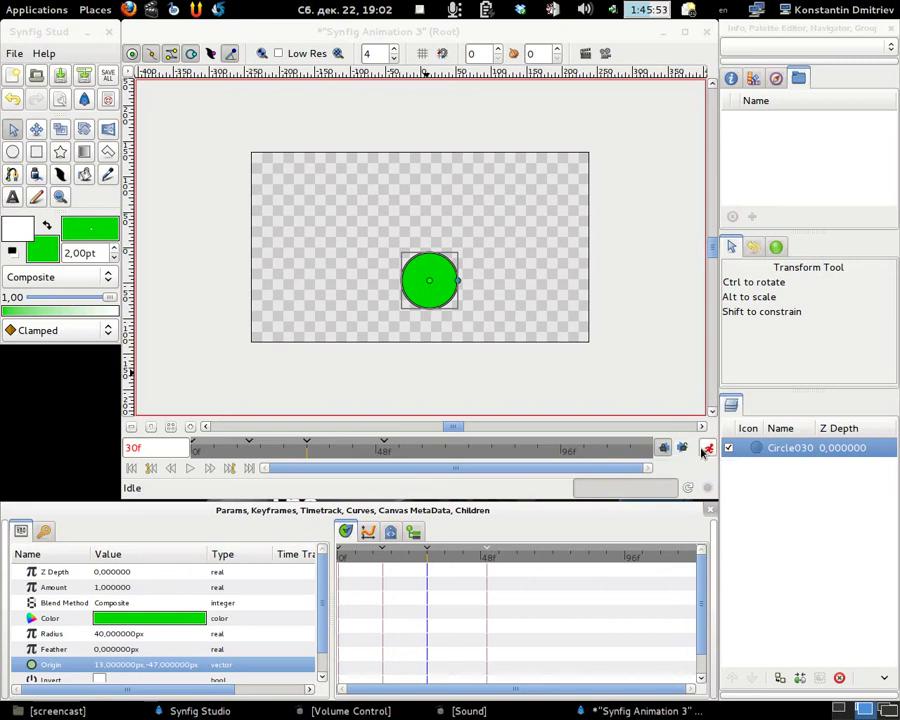
{"action": "left_click", "coordinate": [707, 447]}
{"action": "left_click_drag", "start_coordinate": [428, 280], "coordinate": [429, 229]}
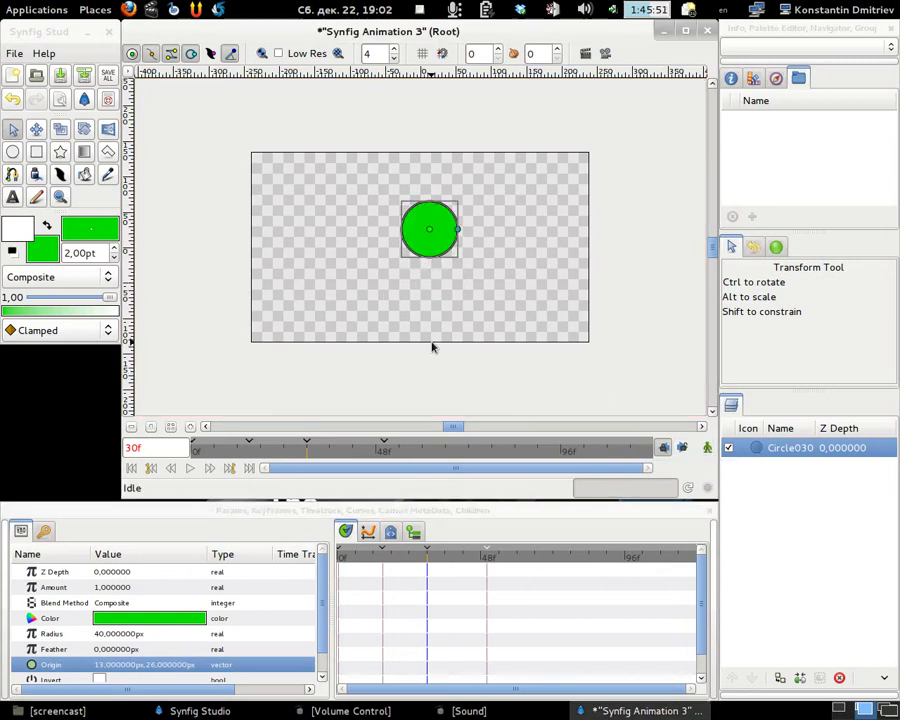
- Re-enable animation mode with past and future keyframes unlocked, and move the circle to about (-77, 16) px at frame 30
{"action": "left_click", "coordinate": [707, 448]}
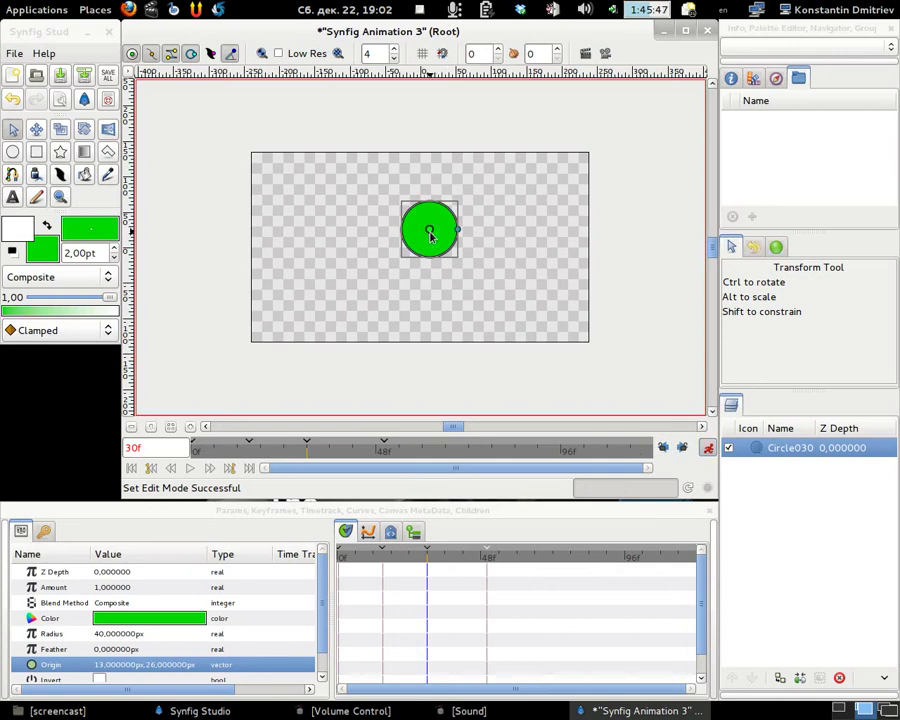
{"action": "left_click_drag", "start_coordinate": [429, 233], "coordinate": [366, 236]}
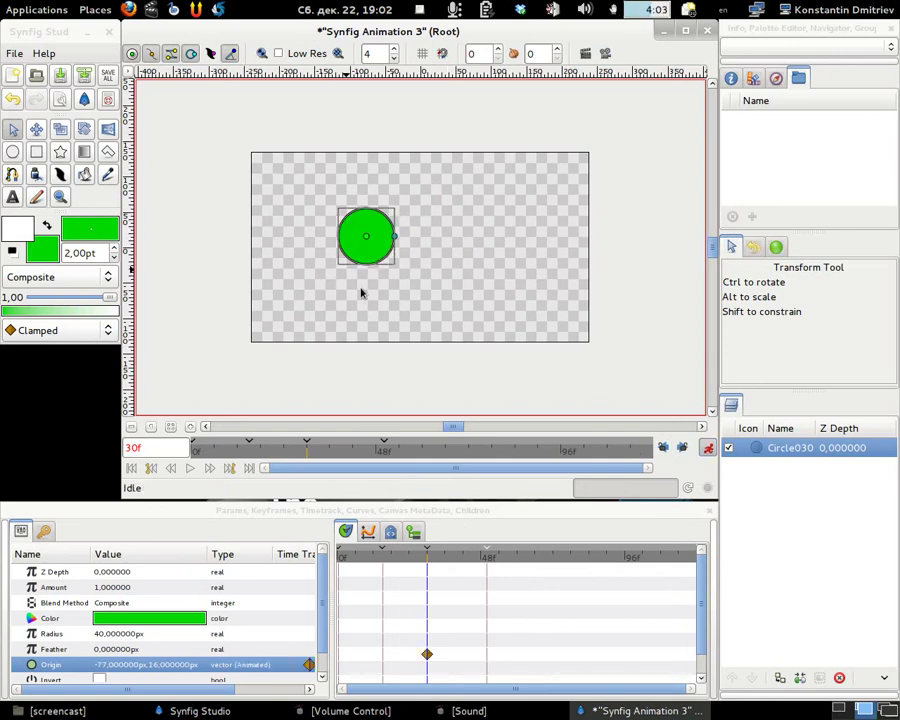
- Move the circle to about (62, -8) px at frame 15, (111, 4) px between frames 0 and 15, and (-5, -15) px at frame 0
{"action": "left_click", "coordinate": [383, 560]}
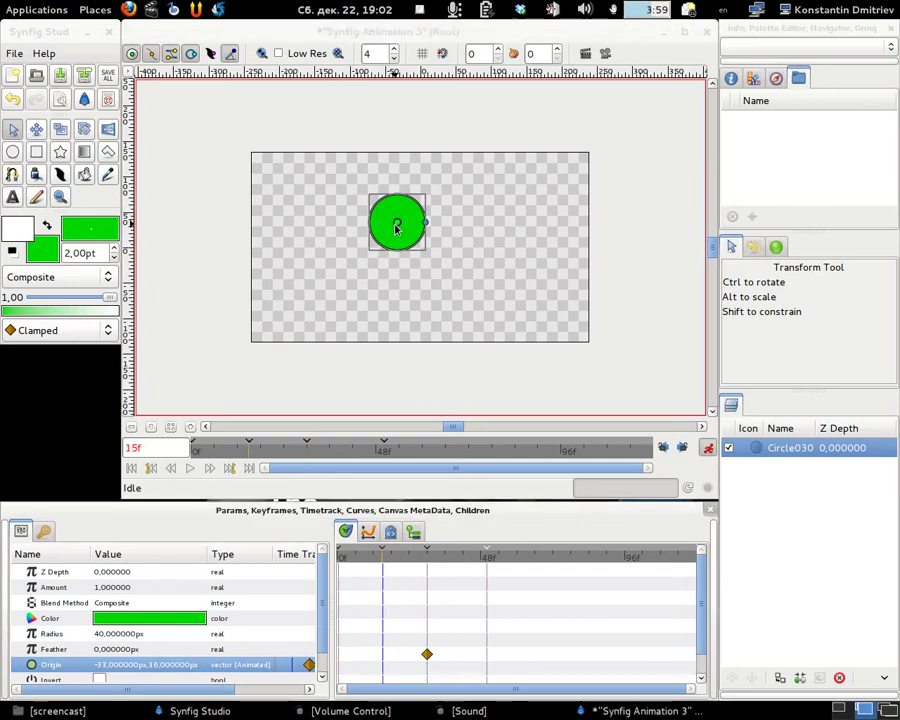
{"action": "left_click_drag", "start_coordinate": [398, 224], "coordinate": [465, 254]}
{"action": "left_click", "coordinate": [343, 563]}
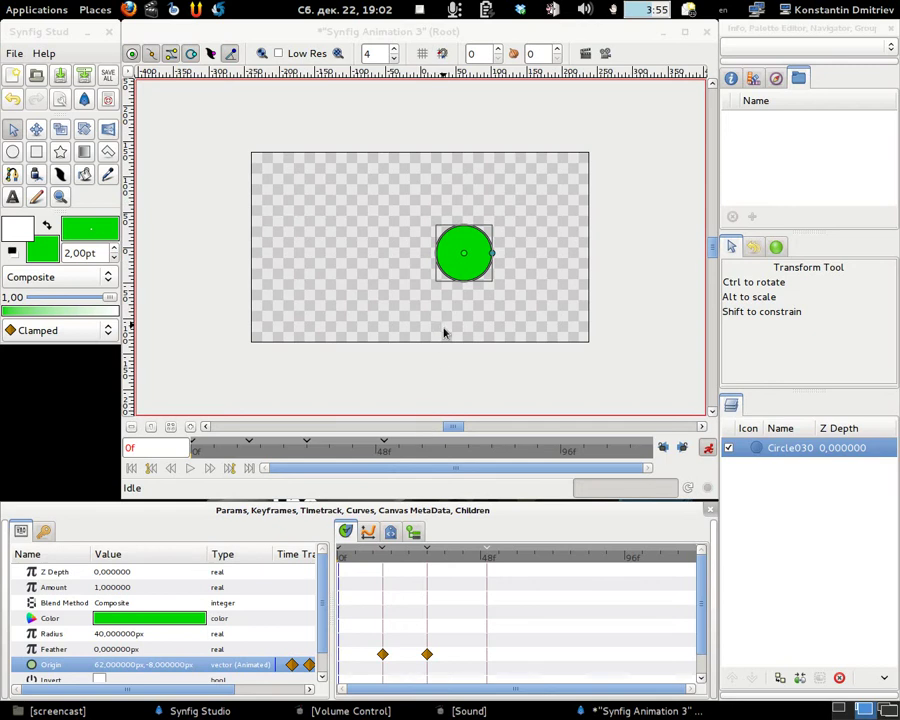
{"action": "left_click", "coordinate": [362, 562]}
{"action": "left_click_drag", "start_coordinate": [466, 256], "coordinate": [501, 248]}
{"action": "left_click", "coordinate": [344, 563]}
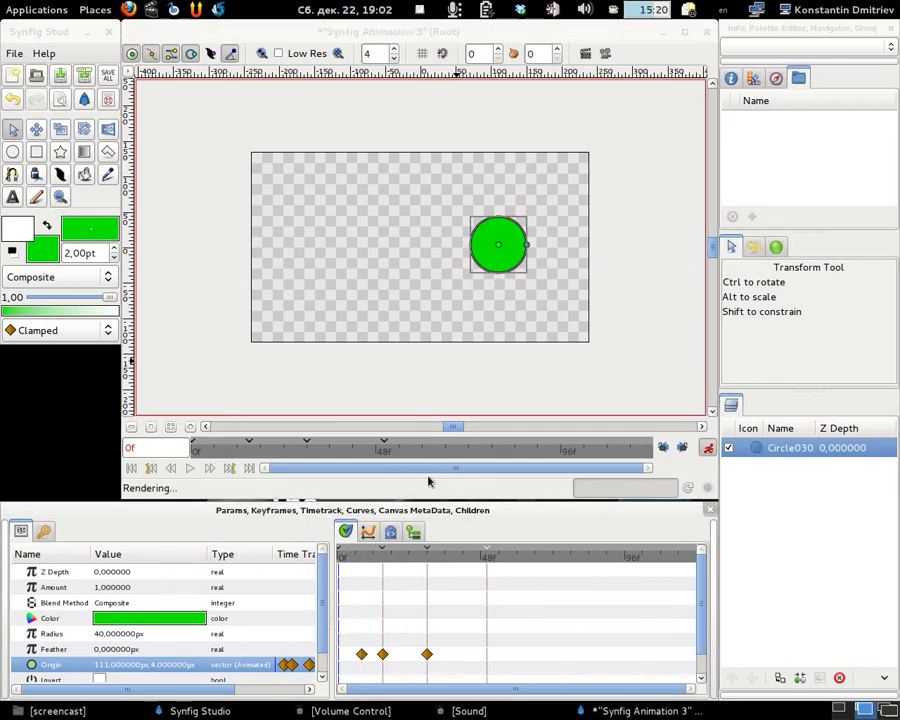
{"action": "left_click_drag", "start_coordinate": [500, 251], "coordinate": [419, 264]}
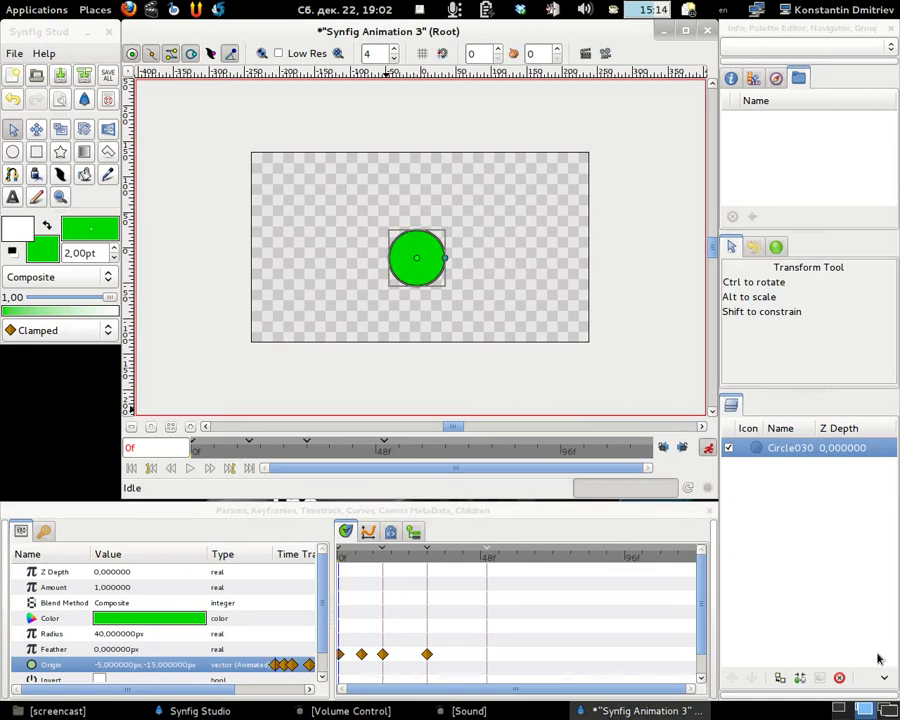
- Delete the circle layer, turn animation mode off and lock both past and future keyframes
{"action": "left_click", "coordinate": [842, 680]}
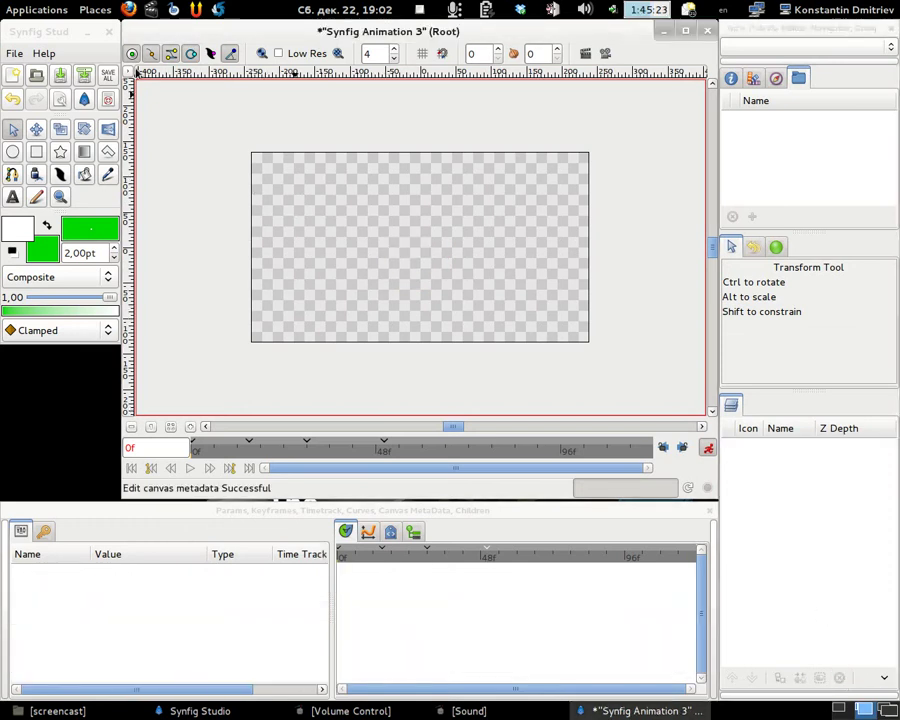
{"action": "left_click", "coordinate": [128, 76]}
{"action": "left_click", "coordinate": [474, 263]}
{"action": "left_click", "coordinate": [707, 447]}
{"action": "left_click", "coordinate": [663, 447]}
{"action": "left_click", "coordinate": [682, 447]}
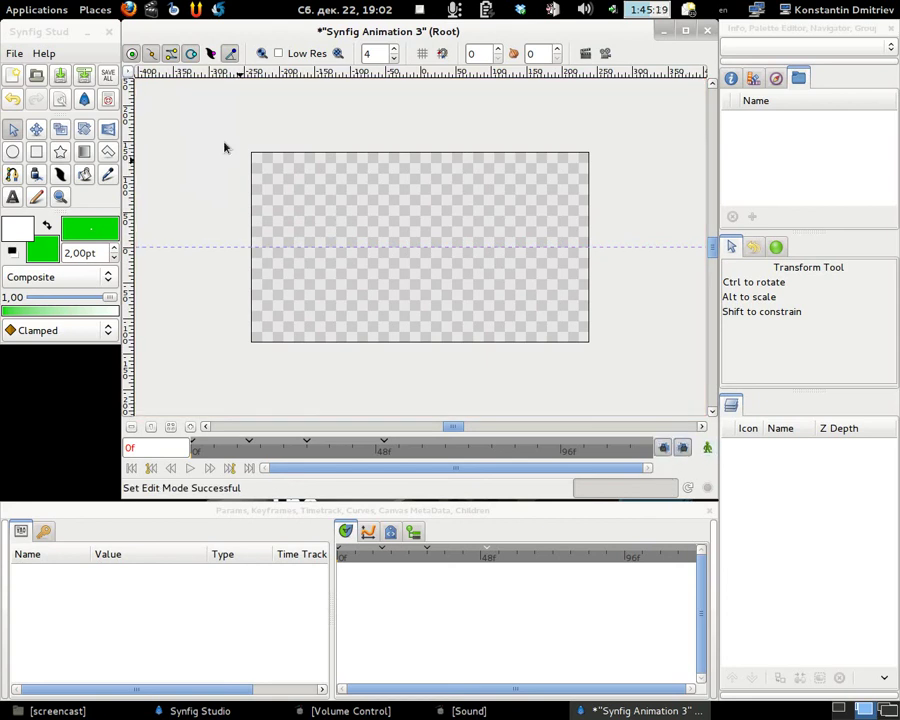
- Generate a character with the Simple Skeleton plug-in and enlarge its reopened canvas window to fill the workspace
{"action": "left_click", "coordinate": [128, 76]}
{"action": "mouse_move", "coordinate": [169, 236]}
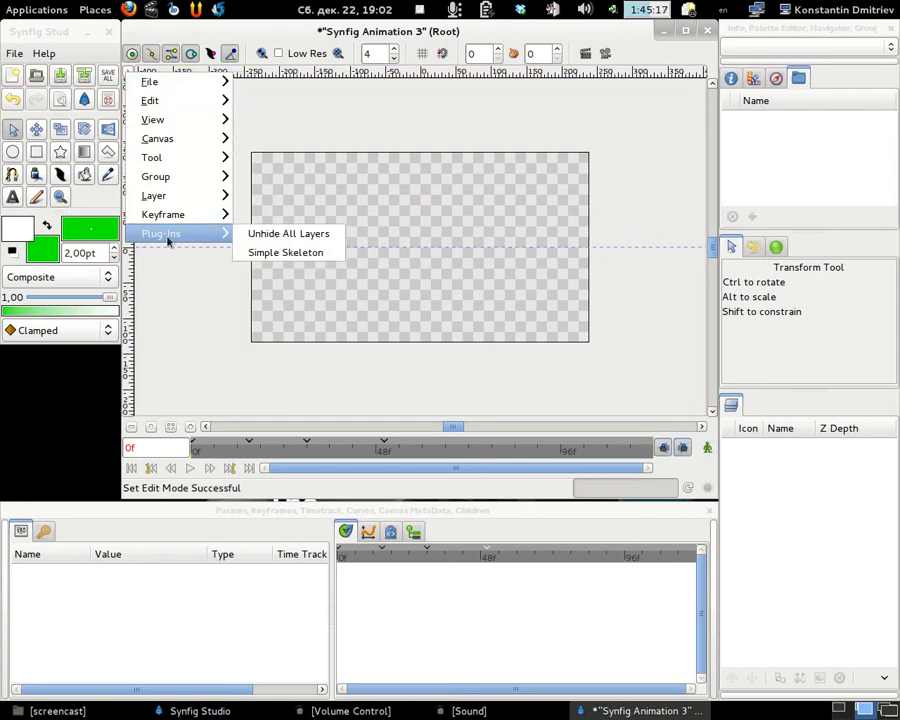
{"action": "left_click", "coordinate": [300, 254]}
{"action": "left_click", "coordinate": [482, 298]}
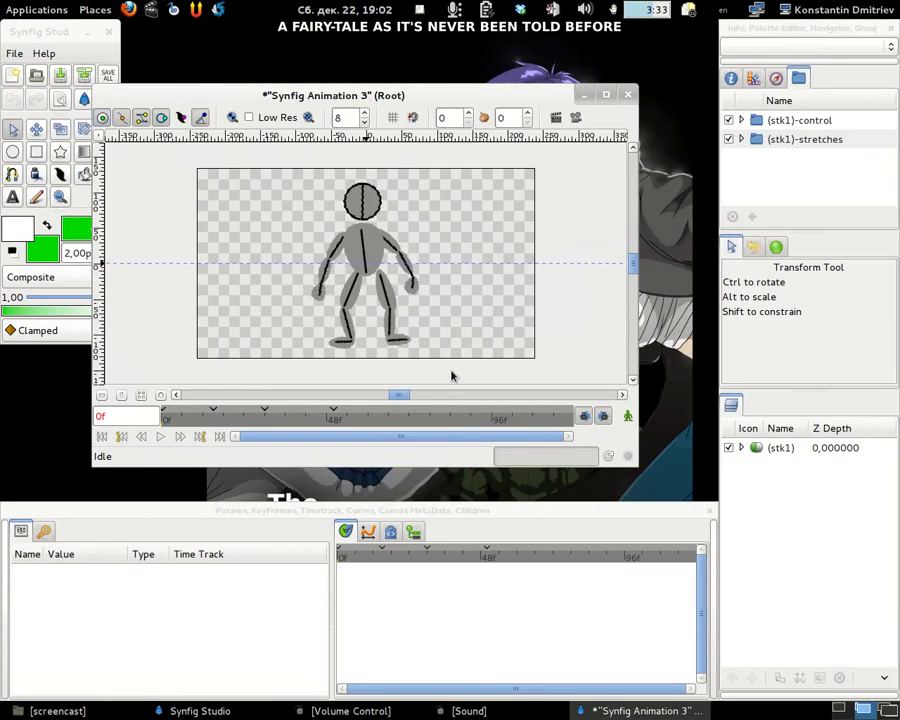
{"action": "left_click_drag", "start_coordinate": [343, 97], "coordinate": [373, 33]}
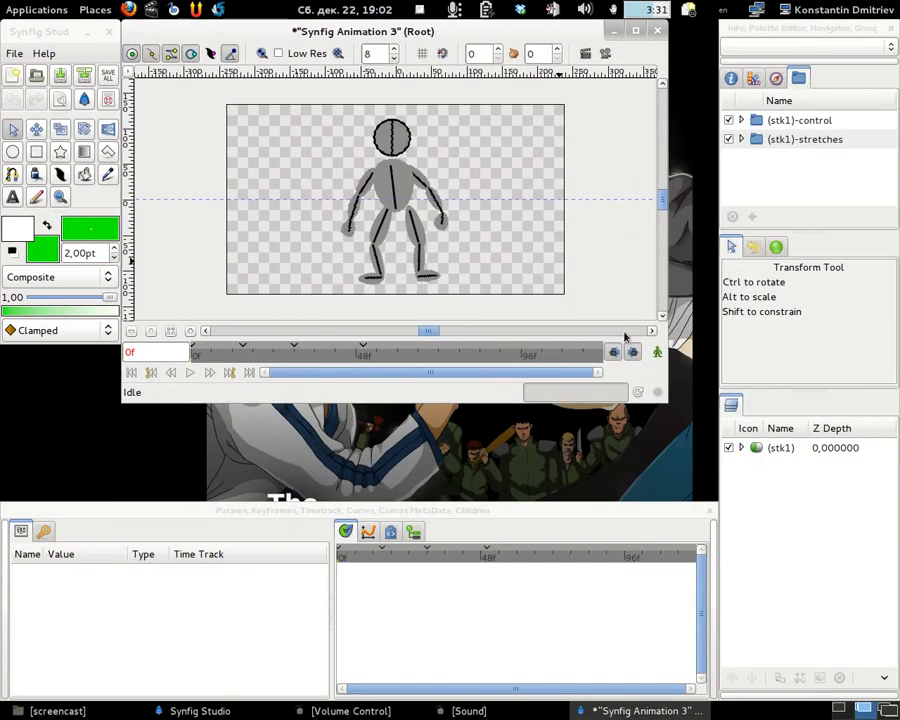
{"action": "left_click_drag", "start_coordinate": [658, 396], "coordinate": [708, 494]}
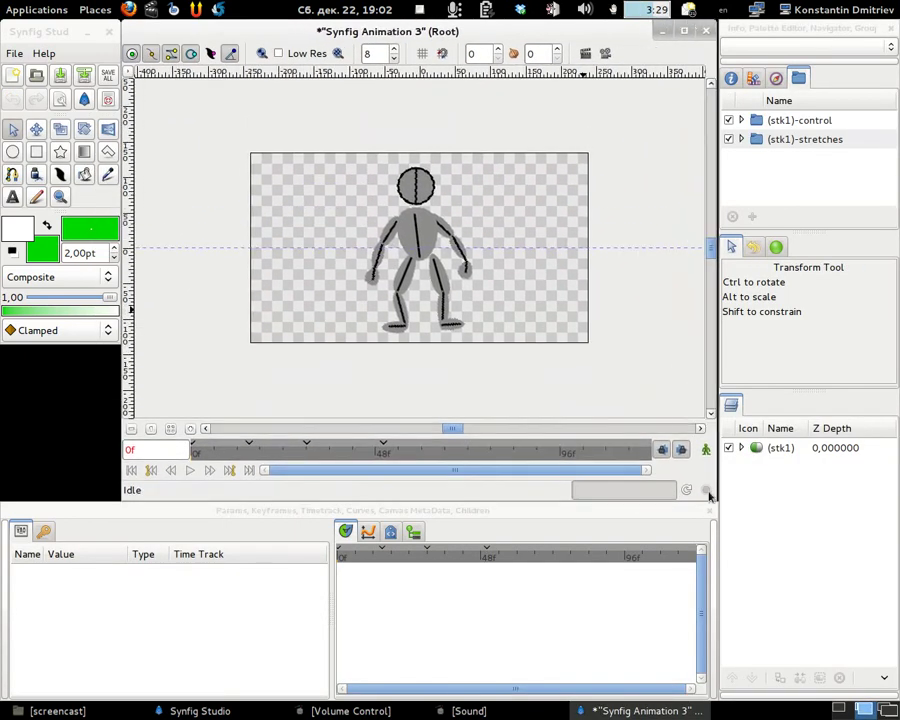
- Set the canvas preview quality to 4 and remove the horizontal guide across the skeleton
{"action": "left_click", "coordinate": [394, 58]}
{"action": "left_click", "coordinate": [394, 58]}
{"action": "left_click", "coordinate": [394, 58]}
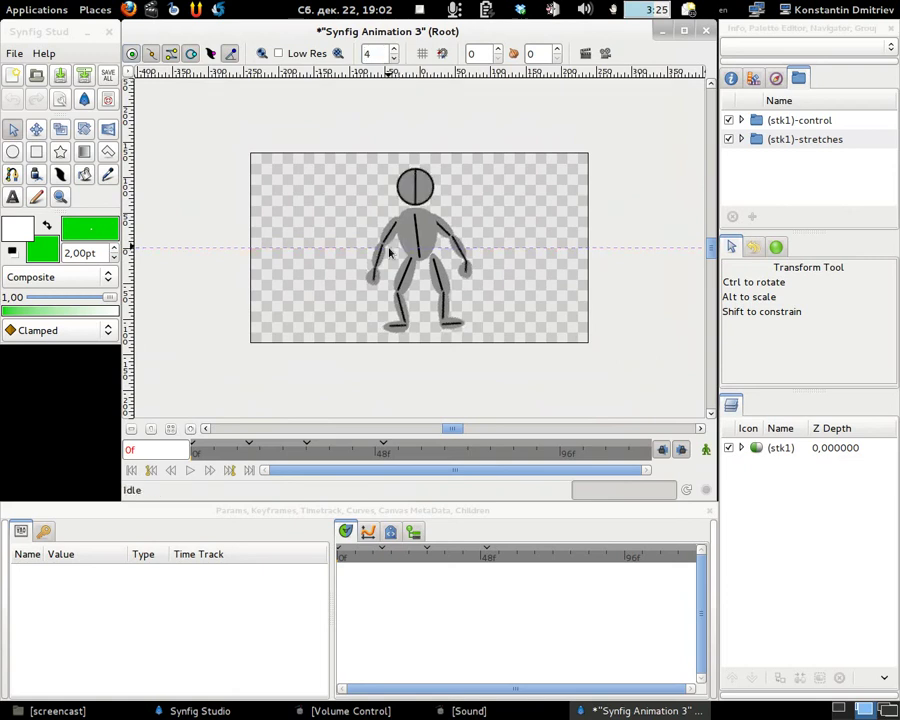
{"action": "left_click_drag", "start_coordinate": [390, 253], "coordinate": [368, 313]}
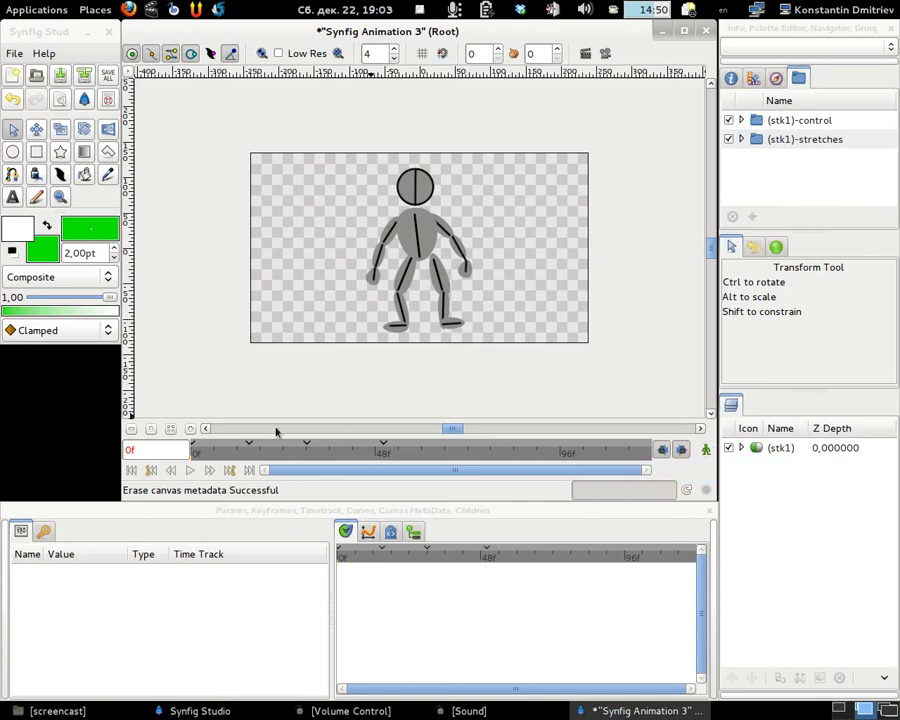
- Shift the keyframes at frames 15 and 30 to frames 6 and 12, and delete the keyframe at frame 50
{"action": "left_click", "coordinate": [44, 532]}
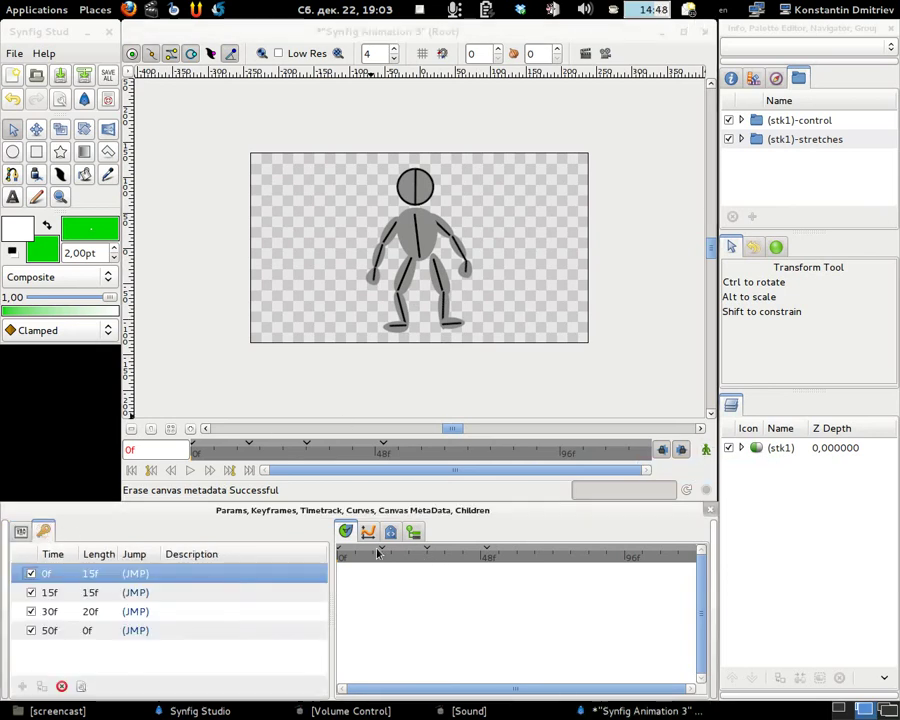
{"action": "mouse_move", "coordinate": [369, 555]}
{"action": "left_mouse_down"}
{"action": "mouse_move", "coordinate": [356, 557]}
{"action": "mouse_move", "coordinate": [377, 558]}
{"action": "left_mouse_up"}
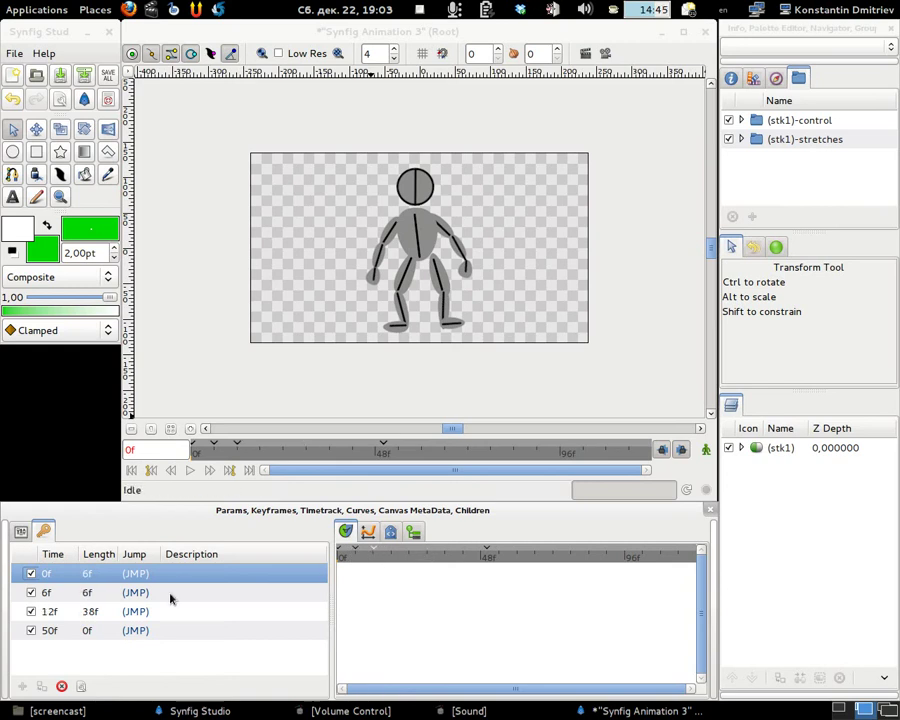
{"action": "left_click", "coordinate": [72, 630]}
{"action": "left_click", "coordinate": [61, 686]}
{"action": "left_click", "coordinate": [54, 710]}
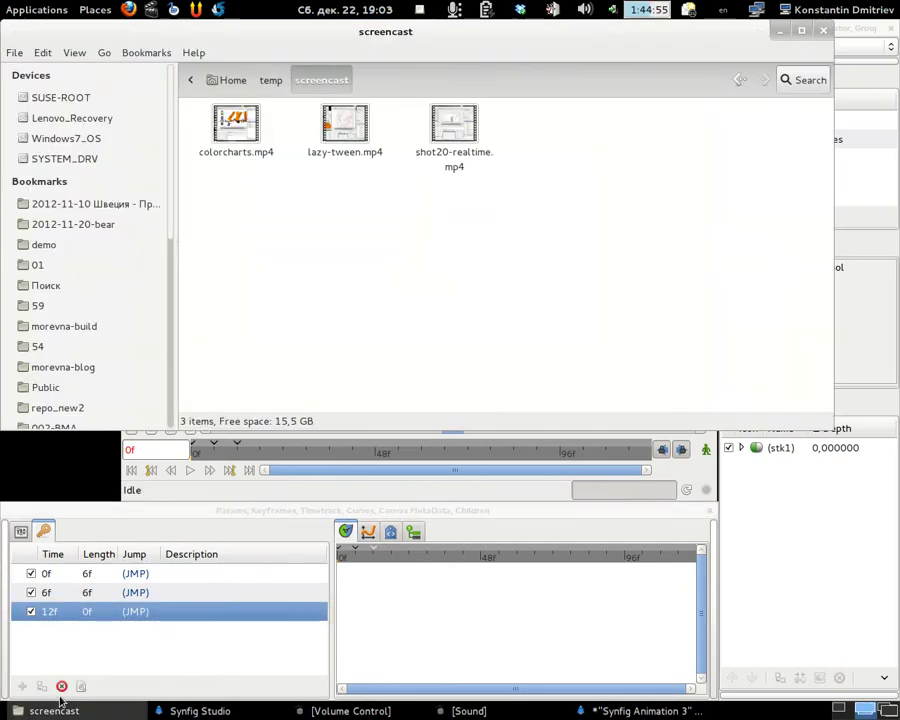
{"action": "left_click", "coordinate": [183, 498]}
{"action": "left_click", "coordinate": [226, 708]}
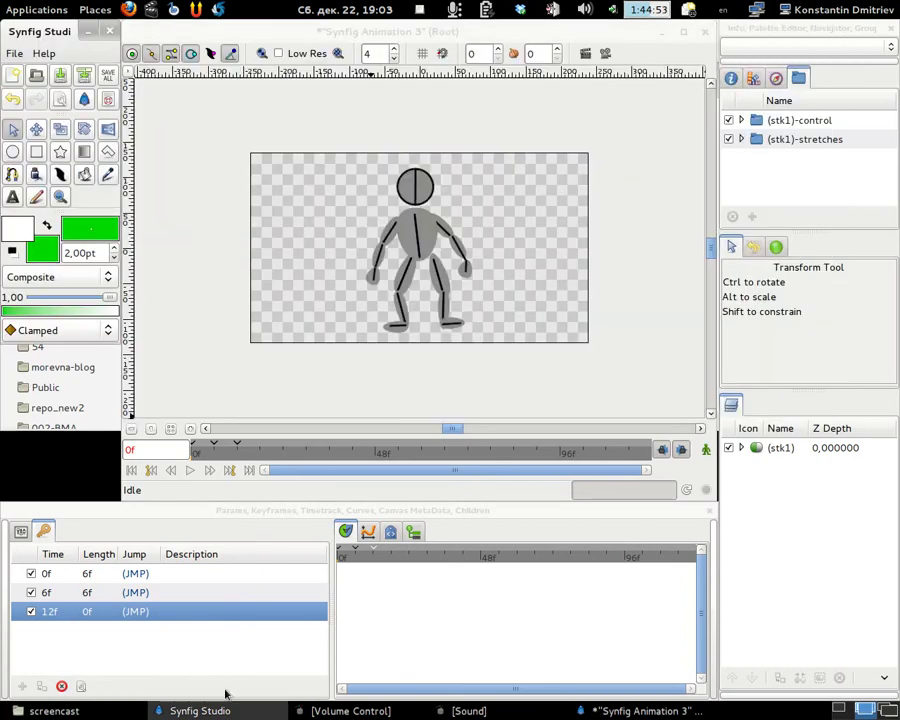
- Delete the keyframes at frames 6 and 12, keeping only the one at frame 0
{"action": "left_click", "coordinate": [80, 592]}
{"action": "left_click", "coordinate": [61, 686]}
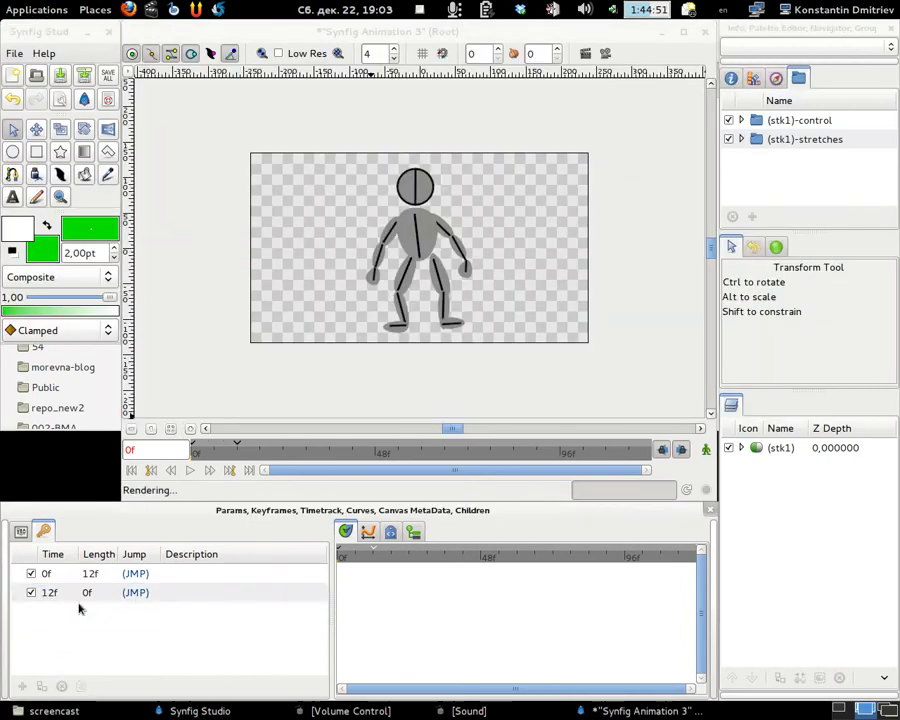
{"action": "left_click", "coordinate": [61, 686]}
{"action": "left_click", "coordinate": [146, 576]}
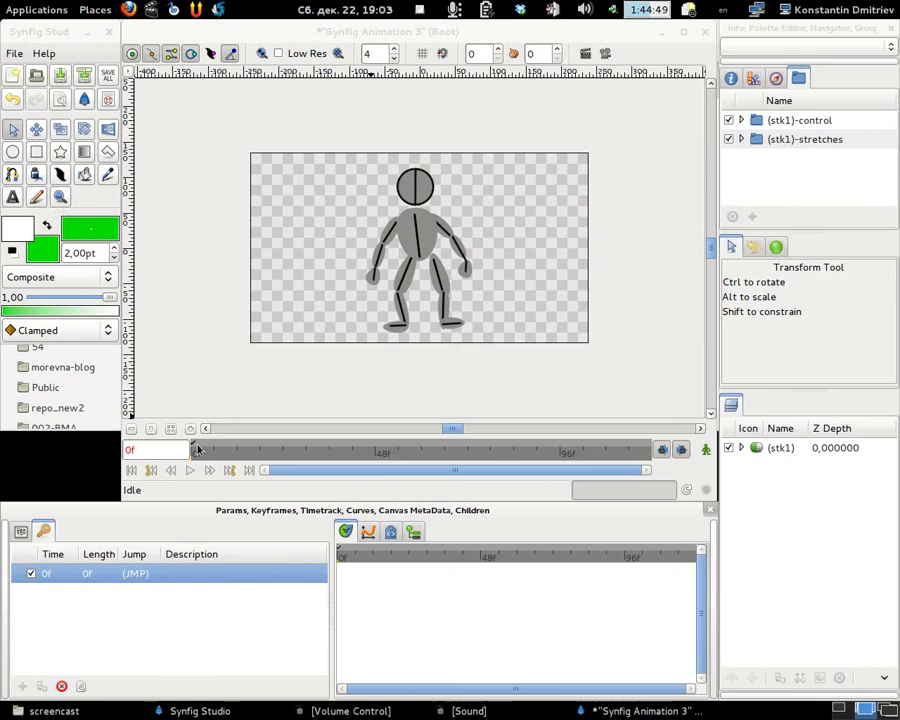
- Show the handles of the (stk1)-control group and shift the whole skeleton slightly down and left by its centre handle
{"action": "left_click", "coordinate": [767, 120]}
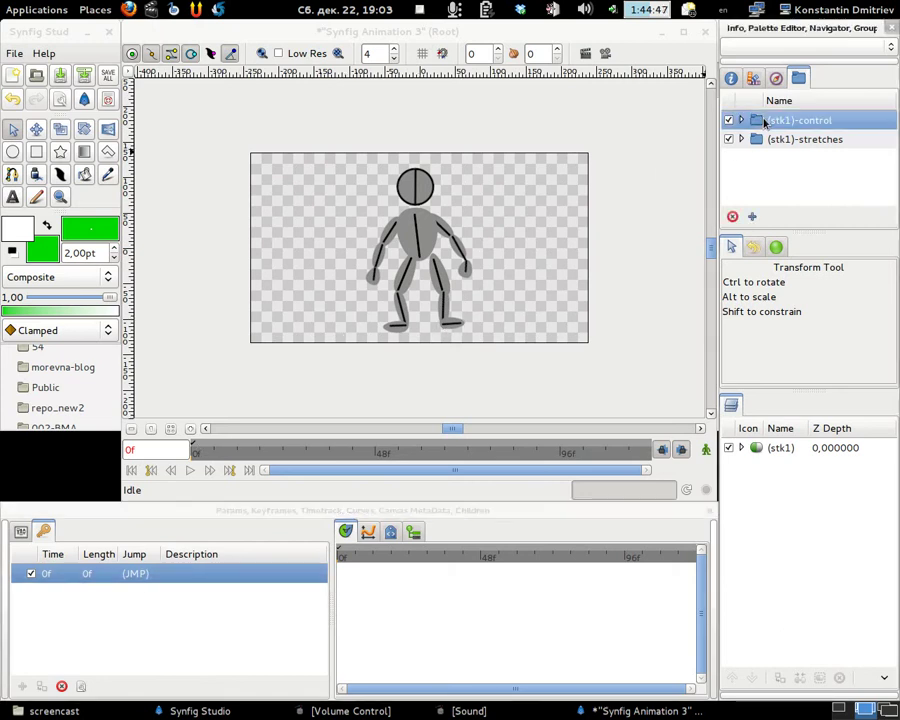
{"action": "left_click", "coordinate": [383, 257]}
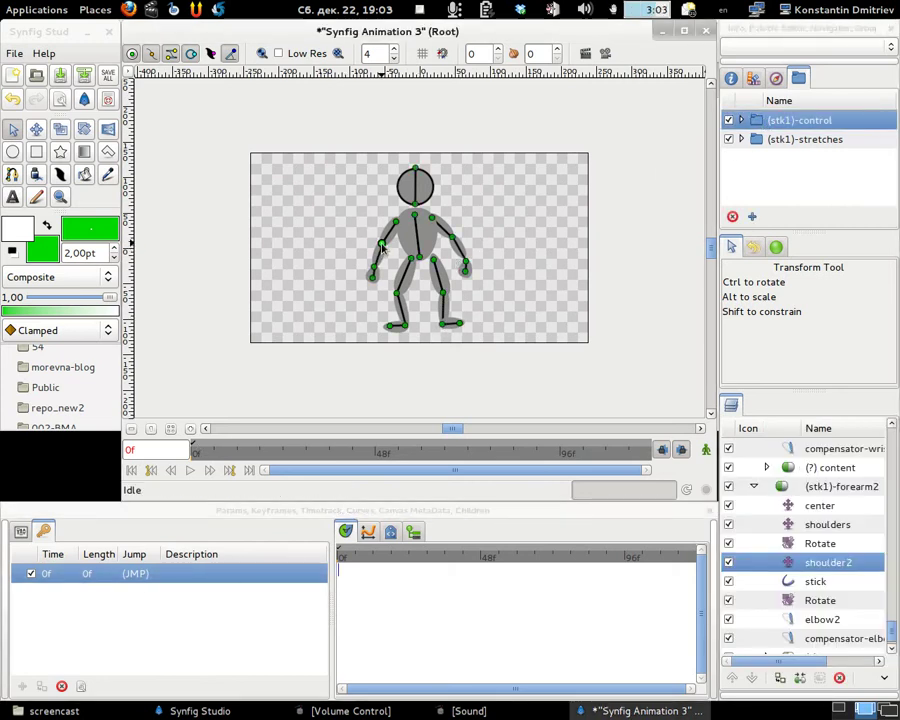
{"action": "left_click_drag", "start_coordinate": [421, 260], "coordinate": [412, 266]}
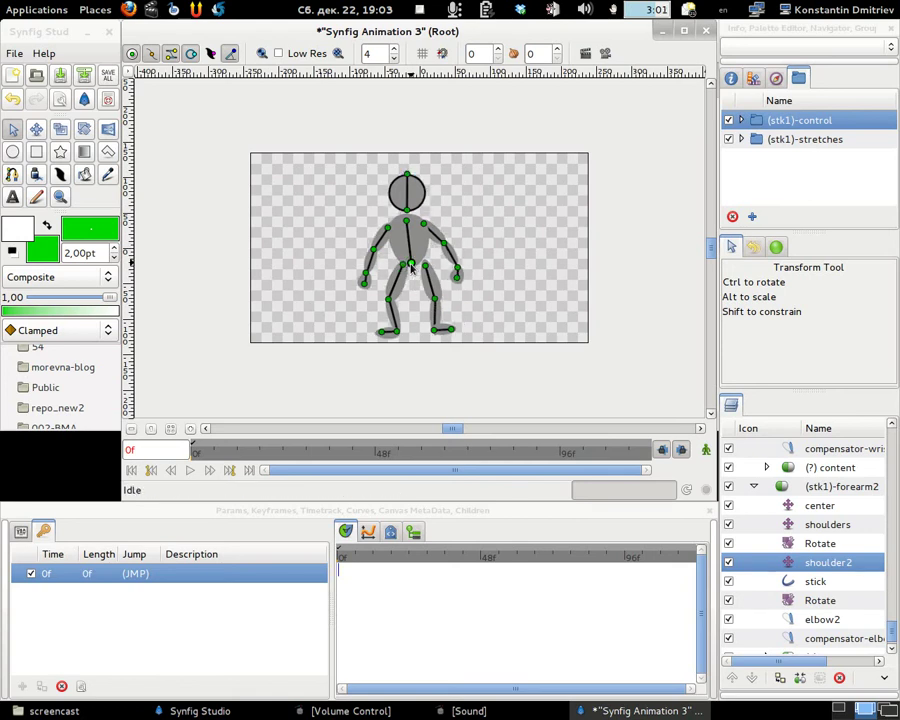
- Collapse the layer tree to the root (stk1) layer and set its Zoom parameter to -0.4
{"action": "left_click_drag", "start_coordinate": [890, 622], "coordinate": [891, 440]}
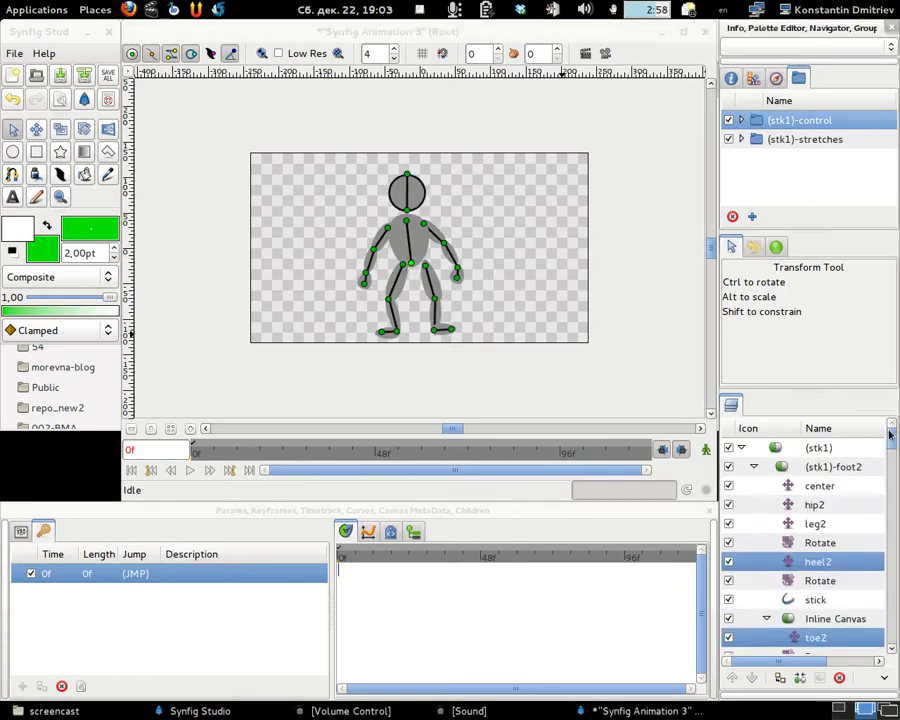
{"action": "left_click", "coordinate": [818, 446]}
{"action": "left_click", "coordinate": [741, 447]}
{"action": "left_click", "coordinate": [21, 533]}
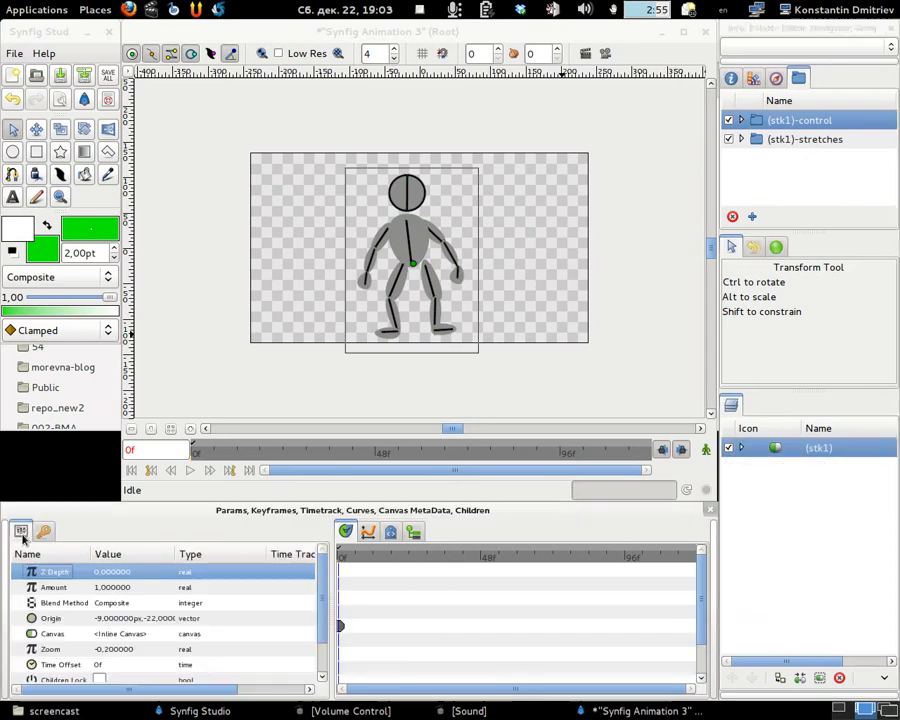
{"action": "left_click", "coordinate": [110, 649]}
{"action": "type", "text": "-0"}
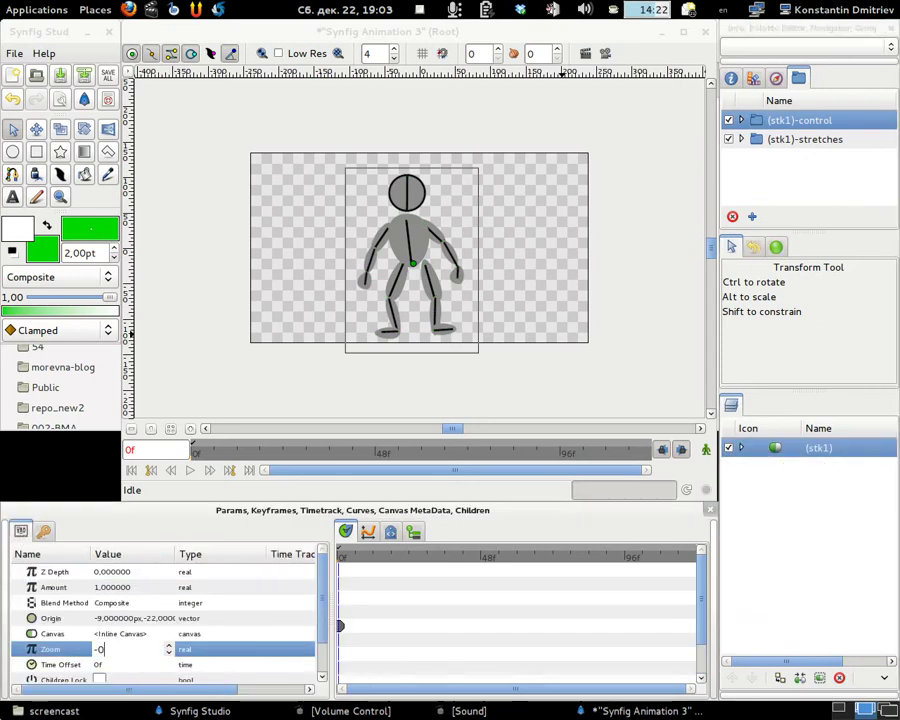
{"action": "type", "text": ".4"}
{"action": "key", "text": "Return"}
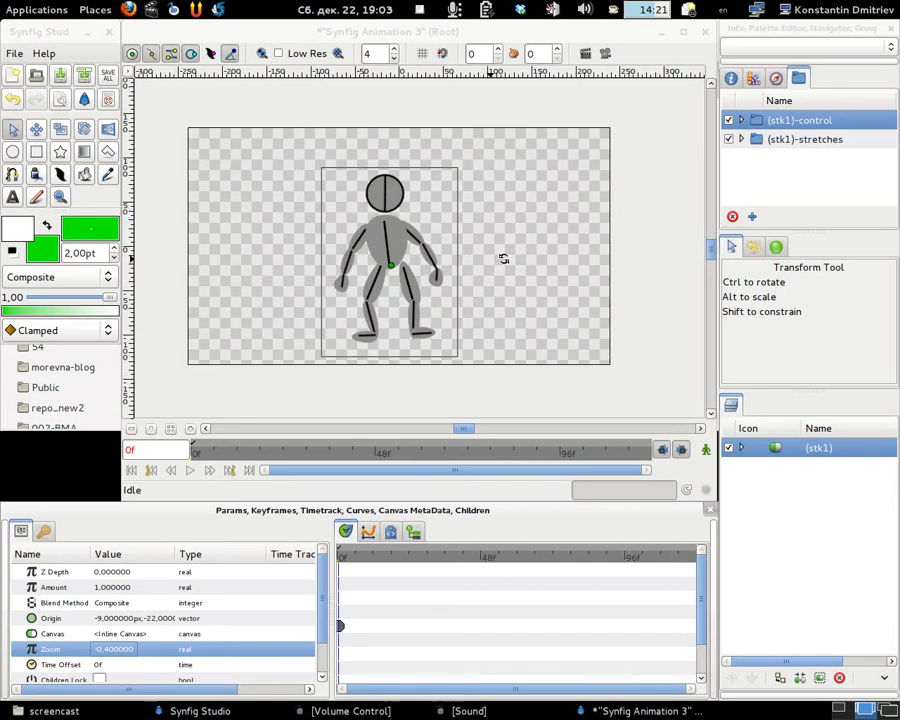
- Reselect the (stk1)-control group and adjust the head, knee, feet and hip handles into a straighter standing pose
{"action": "left_click", "coordinate": [404, 277]}
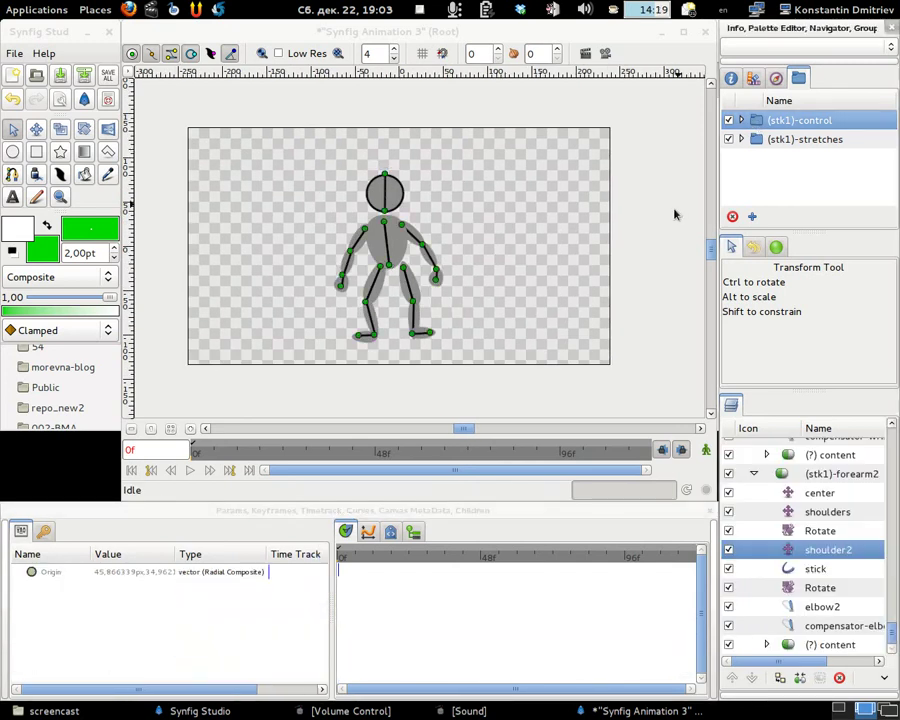
{"action": "left_click", "coordinate": [372, 210]}
{"action": "left_click_drag", "start_coordinate": [372, 307], "coordinate": [352, 333]}
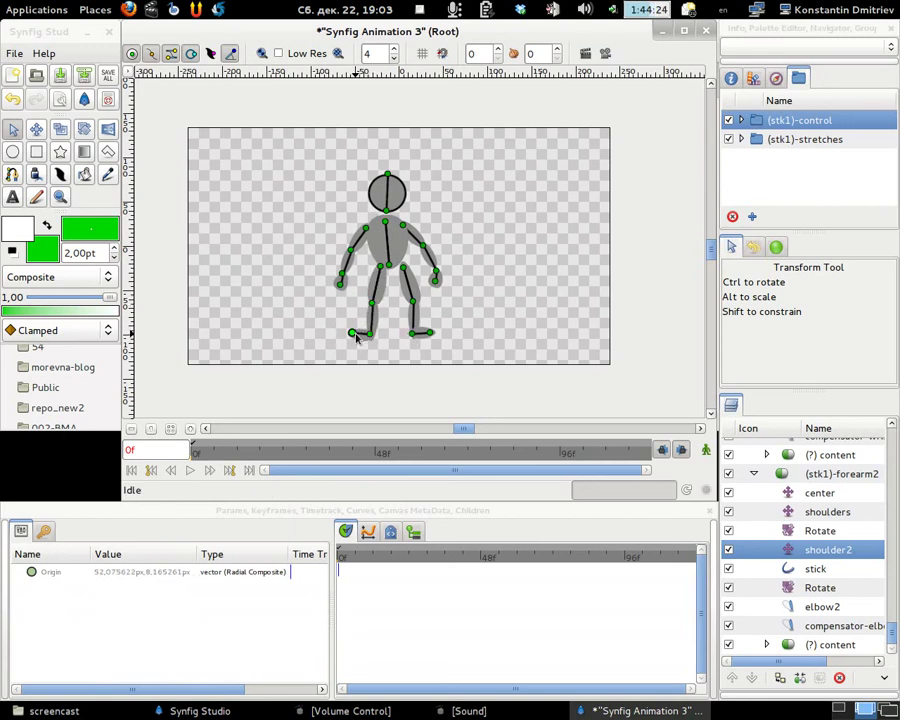
{"action": "left_click_drag", "start_coordinate": [413, 334], "coordinate": [433, 336]}
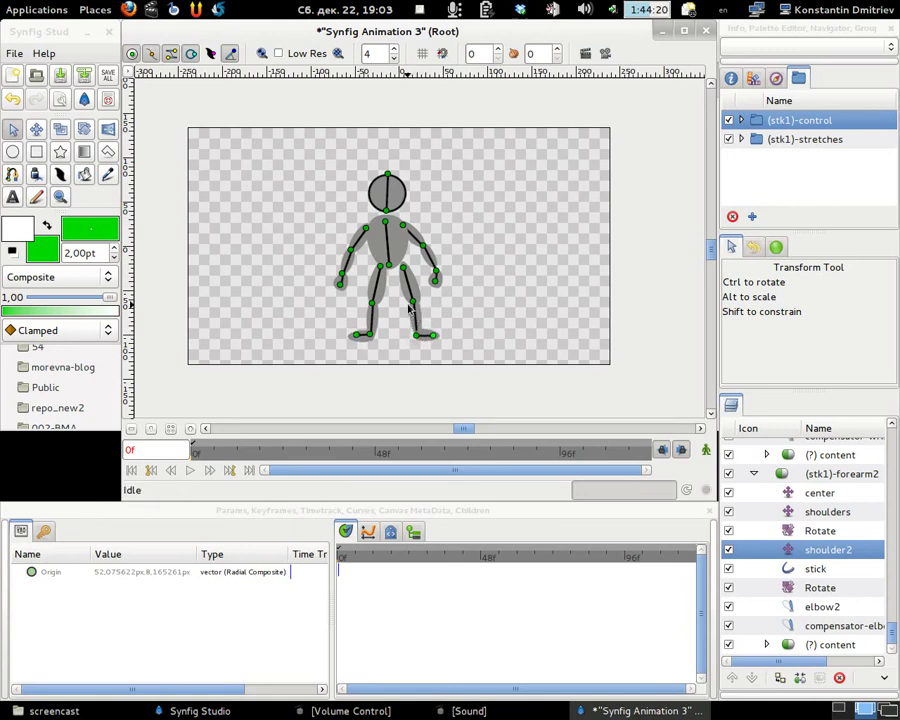
{"action": "left_click_drag", "start_coordinate": [403, 270], "coordinate": [397, 266]}
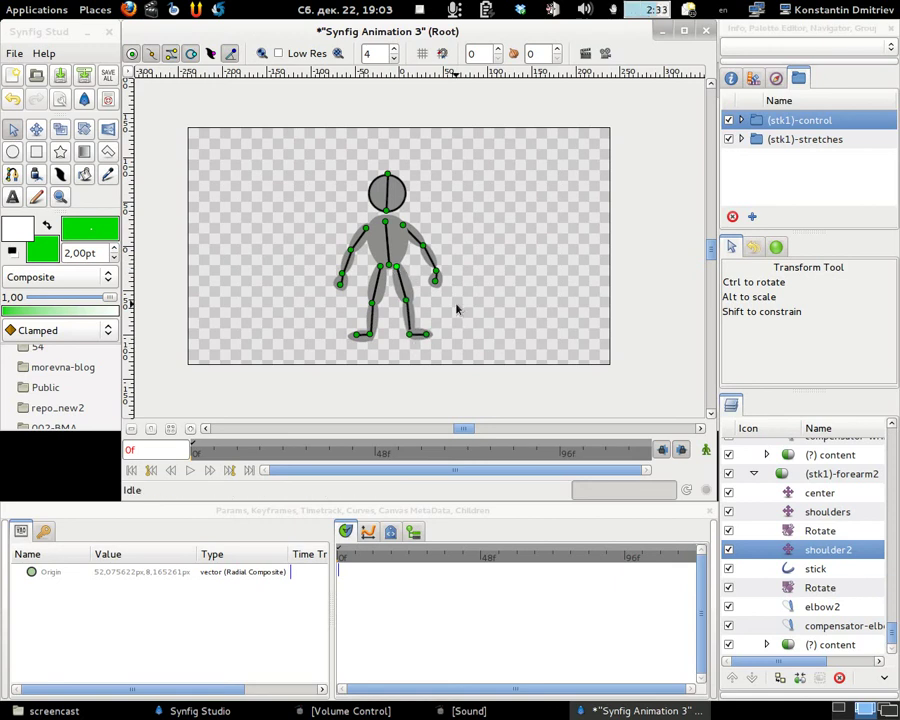
- Turn animation mode on and add a keyframe at frame 6
{"action": "left_click", "coordinate": [706, 451]}
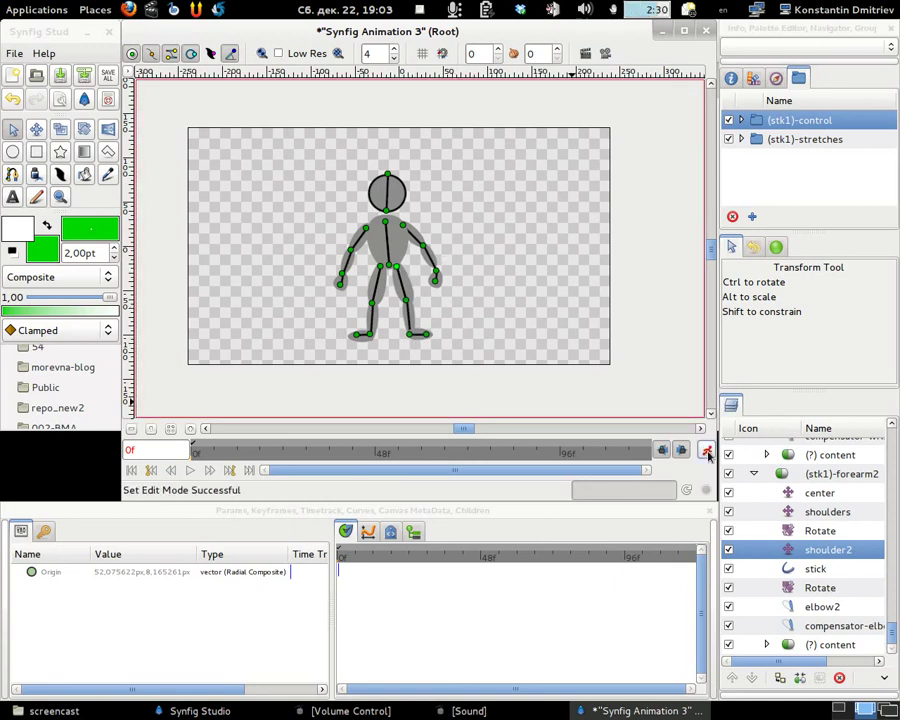
{"action": "left_click", "coordinate": [214, 451]}
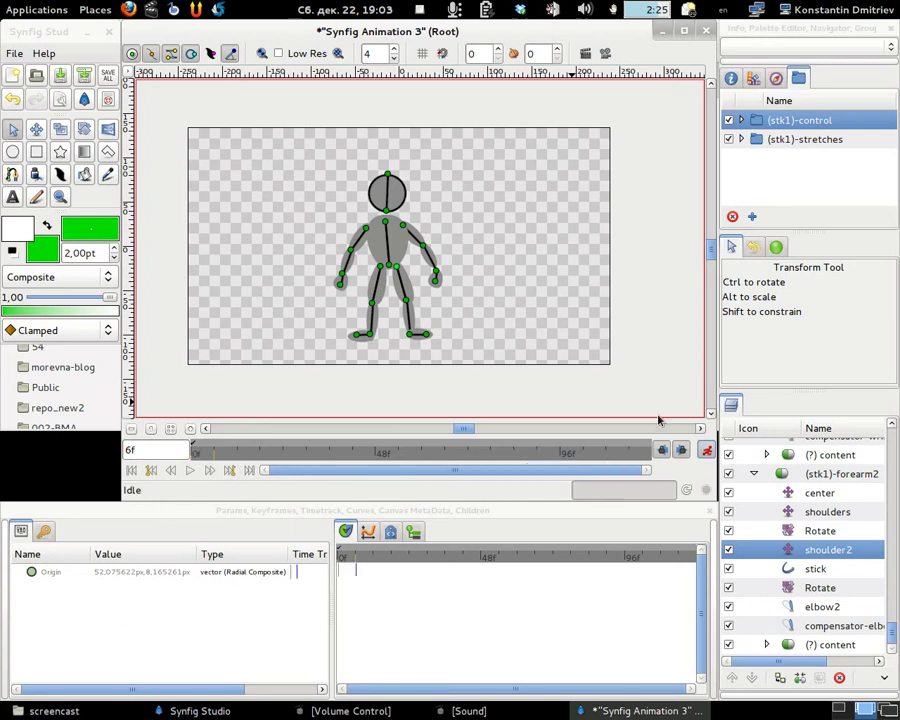
{"action": "left_click", "coordinate": [43, 531]}
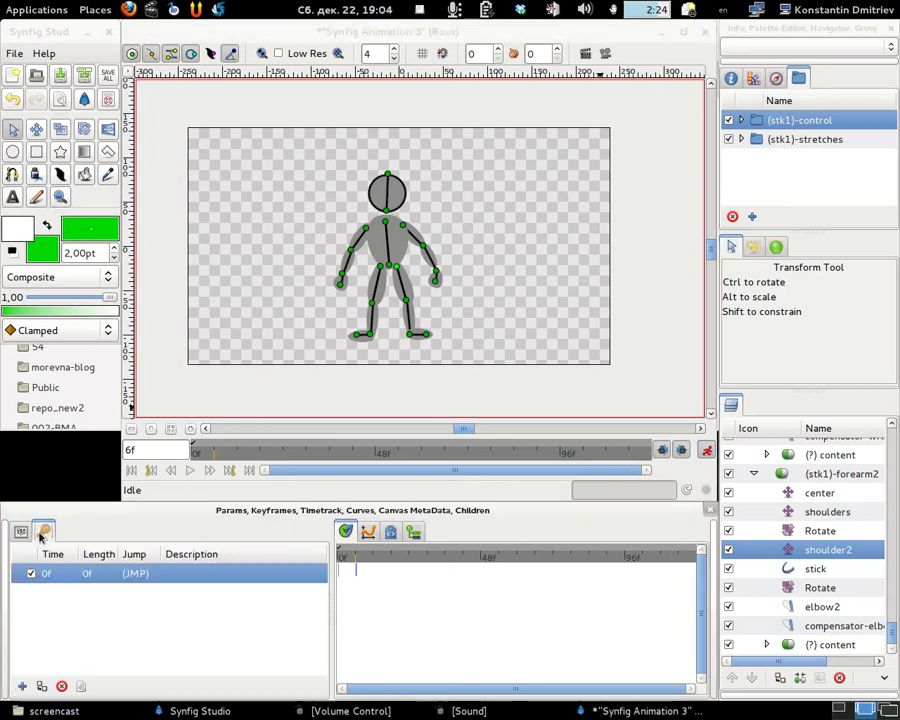
{"action": "left_click", "coordinate": [22, 686]}
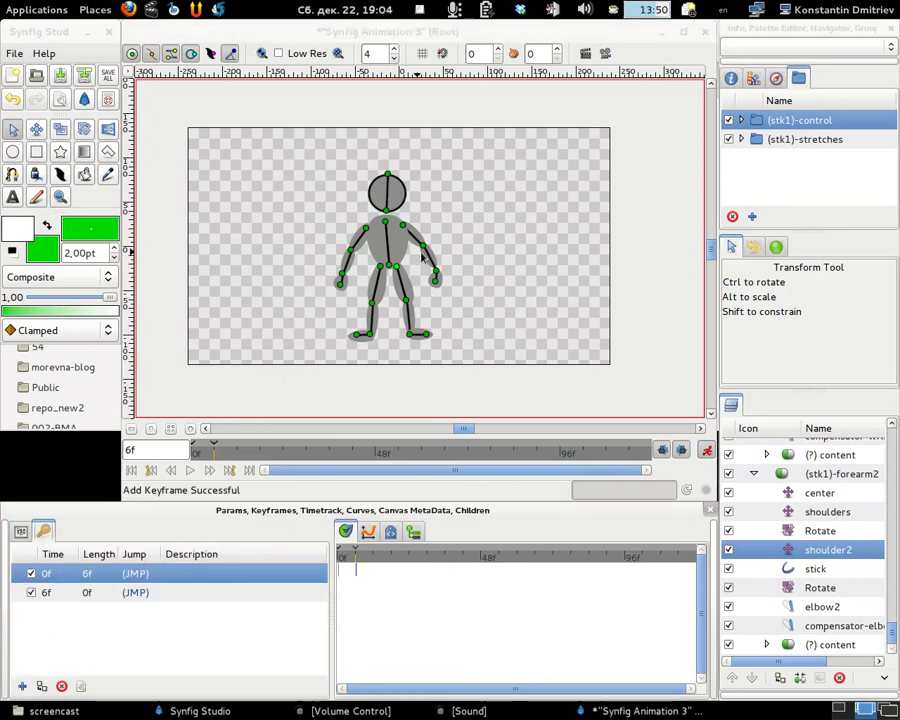
- At frame 6, raise the skeleton's right-hand-side arm and bend its forearm and palm above the head
{"action": "left_click_drag", "start_coordinate": [428, 256], "coordinate": [407, 162]}
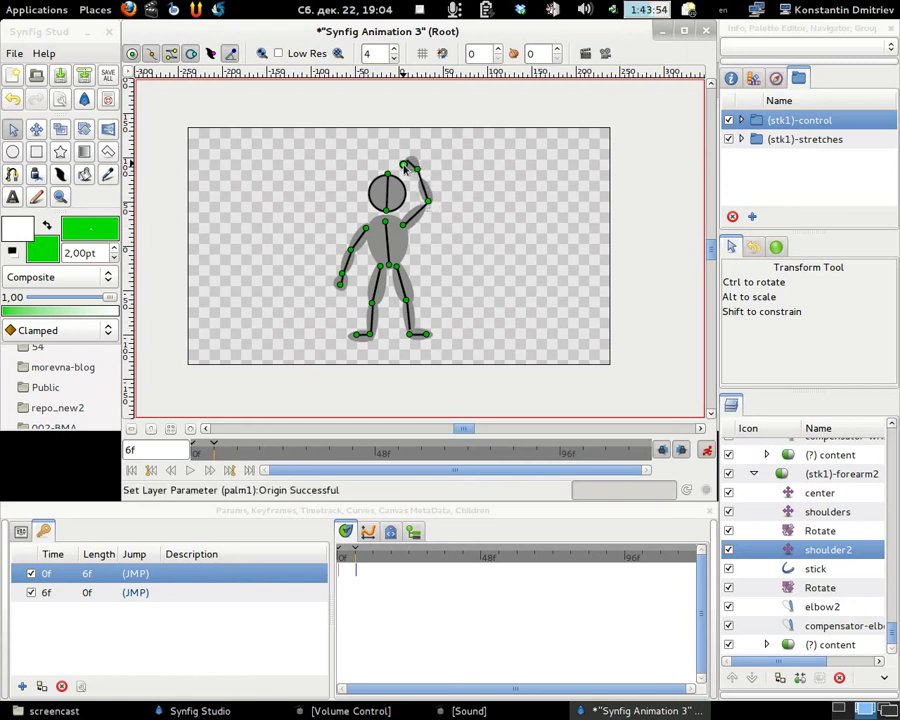
{"action": "left_click_drag", "start_coordinate": [415, 168], "coordinate": [416, 175]}
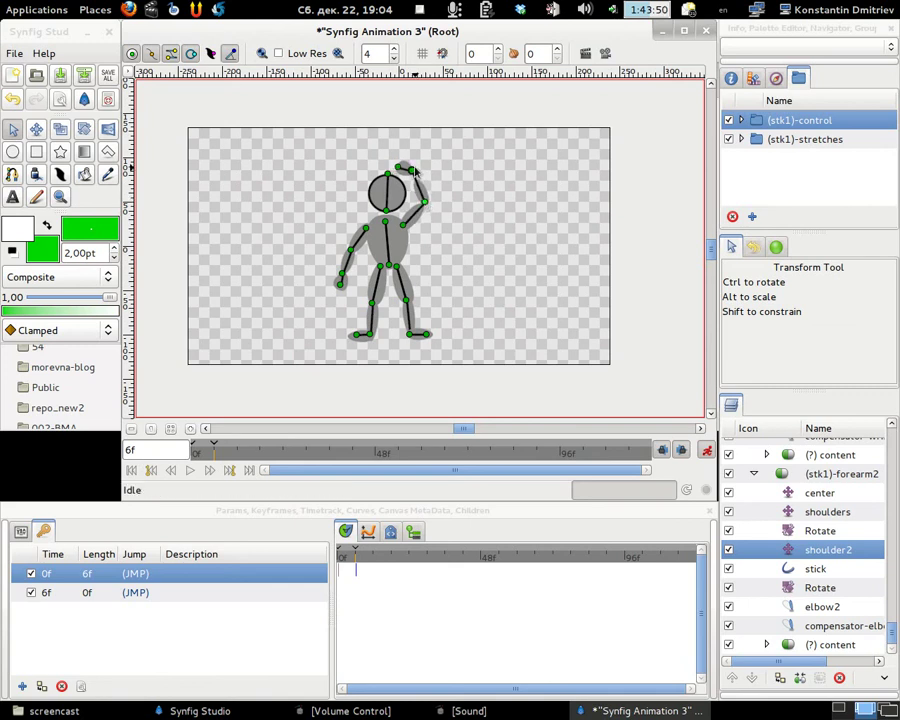
{"action": "left_click", "coordinate": [415, 172]}
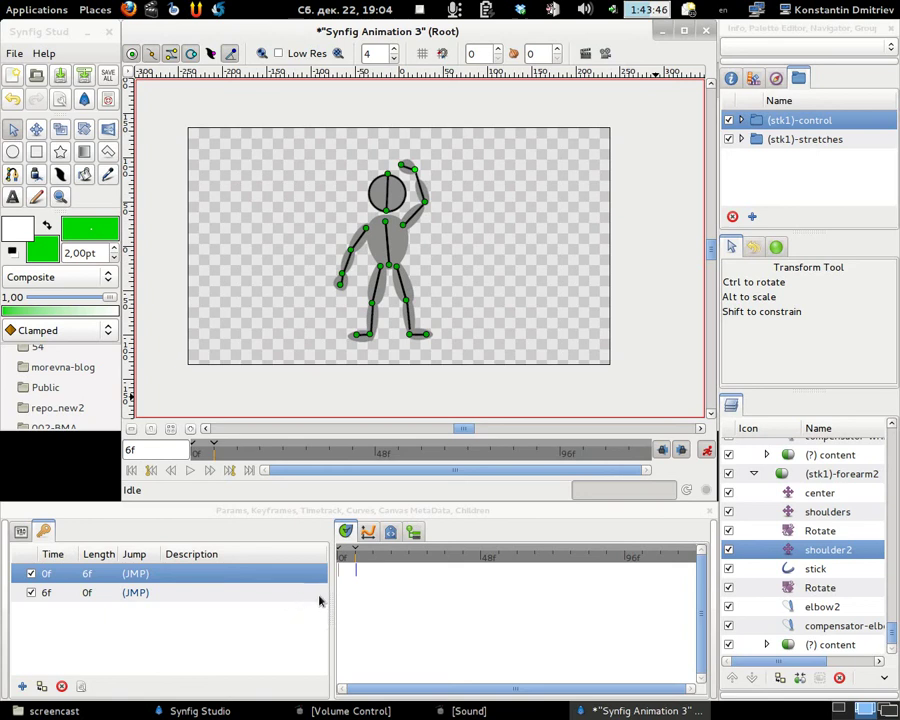
- Add keyframes at frames 12 and 18, and swing the raised arm outward away from the head at frame 18
{"action": "left_click", "coordinate": [375, 565]}
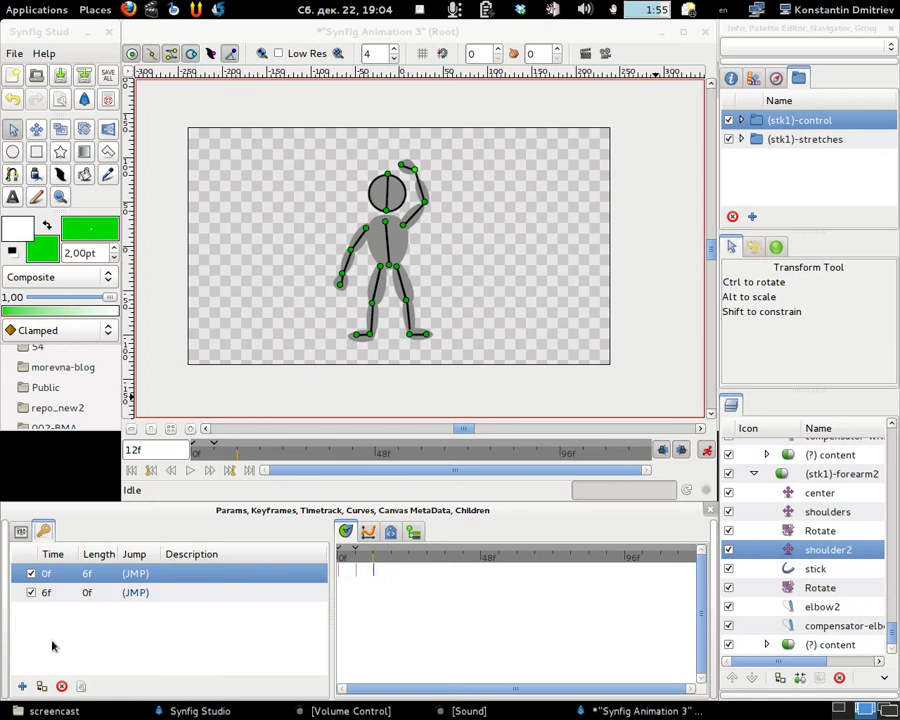
{"action": "left_click", "coordinate": [22, 686]}
{"action": "left_click_drag", "start_coordinate": [379, 557], "coordinate": [392, 563]}
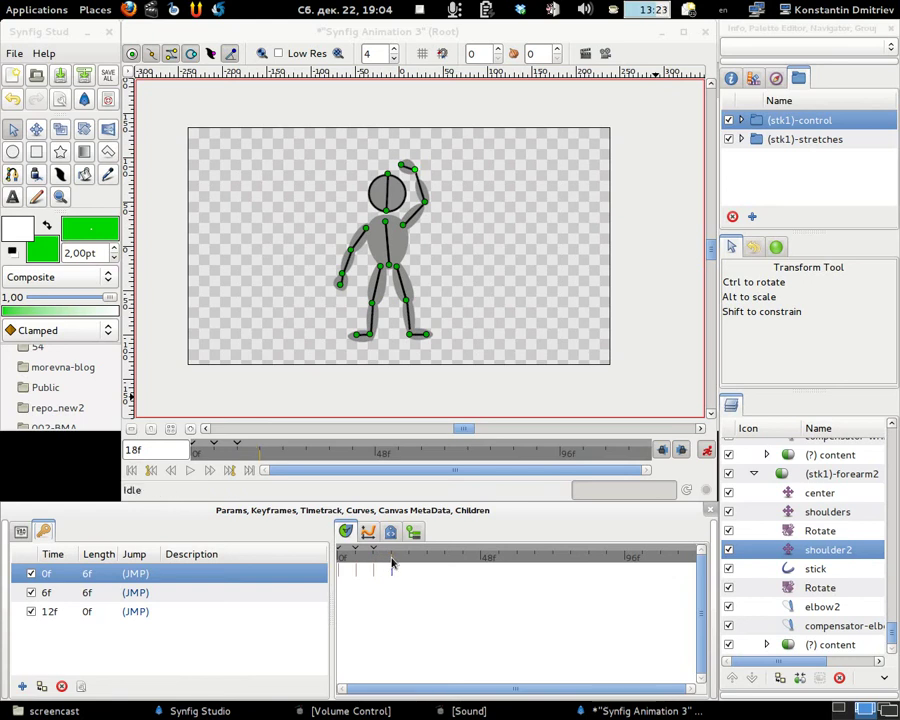
{"action": "left_click", "coordinate": [24, 686]}
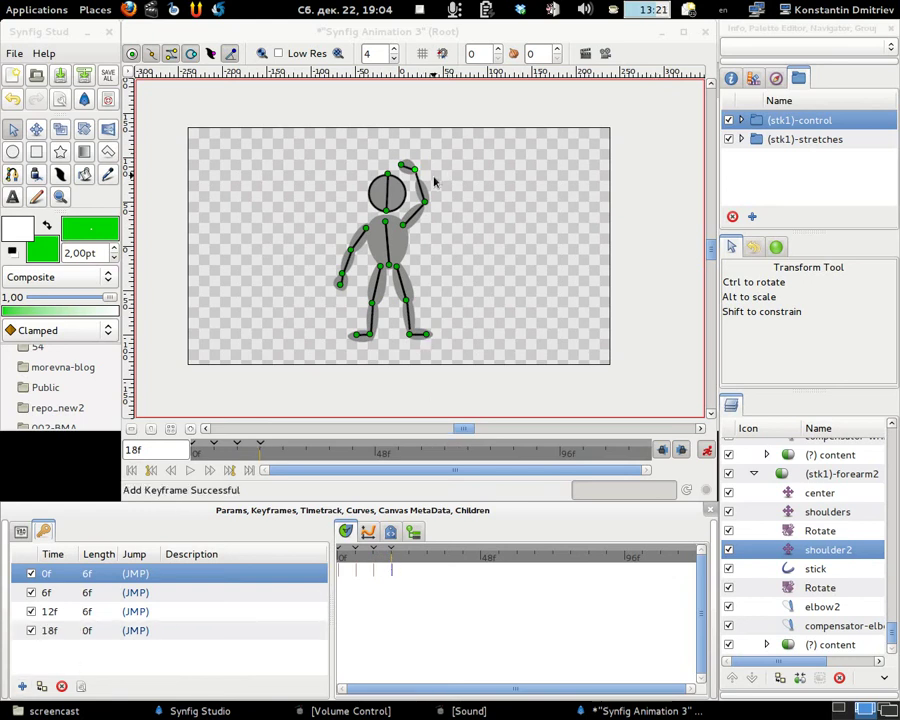
{"action": "left_click_drag", "start_coordinate": [415, 178], "coordinate": [449, 163]}
{"action": "left_click_drag", "start_coordinate": [430, 204], "coordinate": [450, 216]}
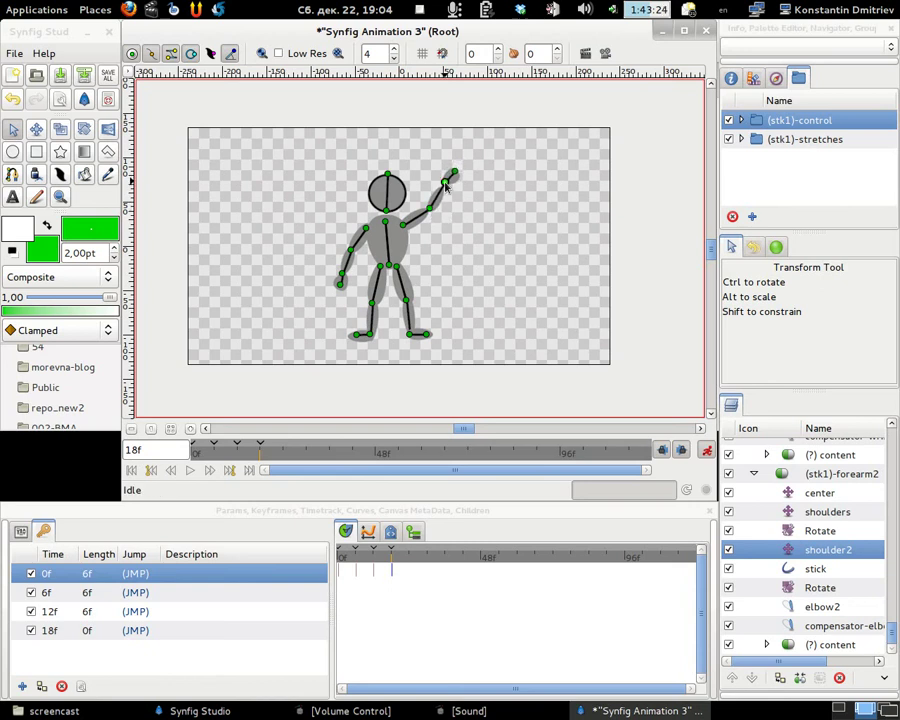
- Duplicate the 12f keyframe at frame 24 and the 18f keyframe at frame 30
{"action": "left_click", "coordinate": [404, 555]}
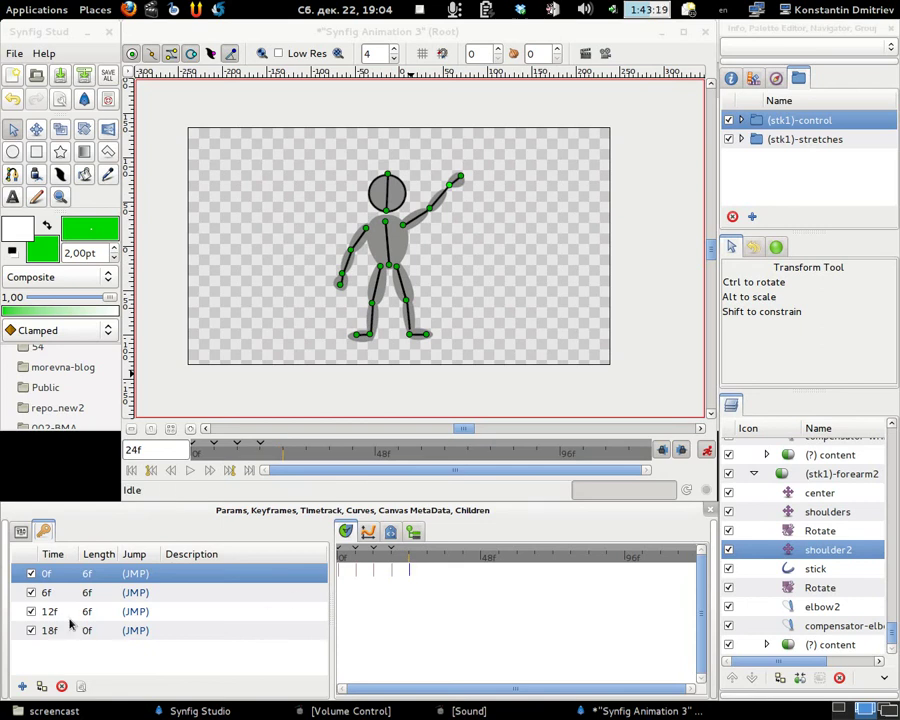
{"action": "left_click", "coordinate": [172, 620]}
{"action": "left_click", "coordinate": [41, 686]}
{"action": "left_click", "coordinate": [428, 567]}
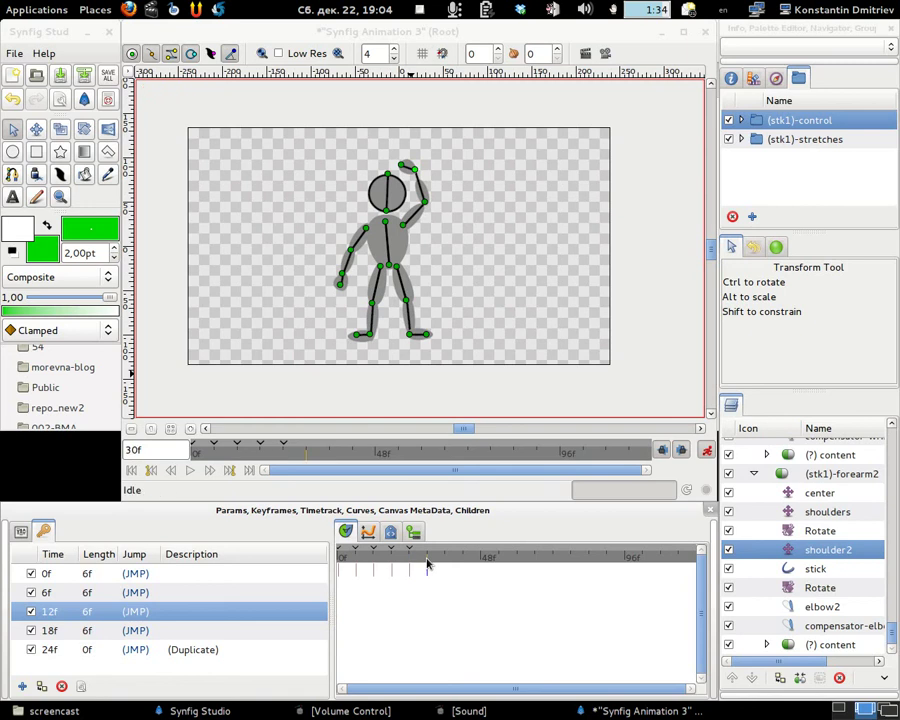
{"action": "left_click", "coordinate": [60, 630]}
{"action": "left_click", "coordinate": [41, 686]}
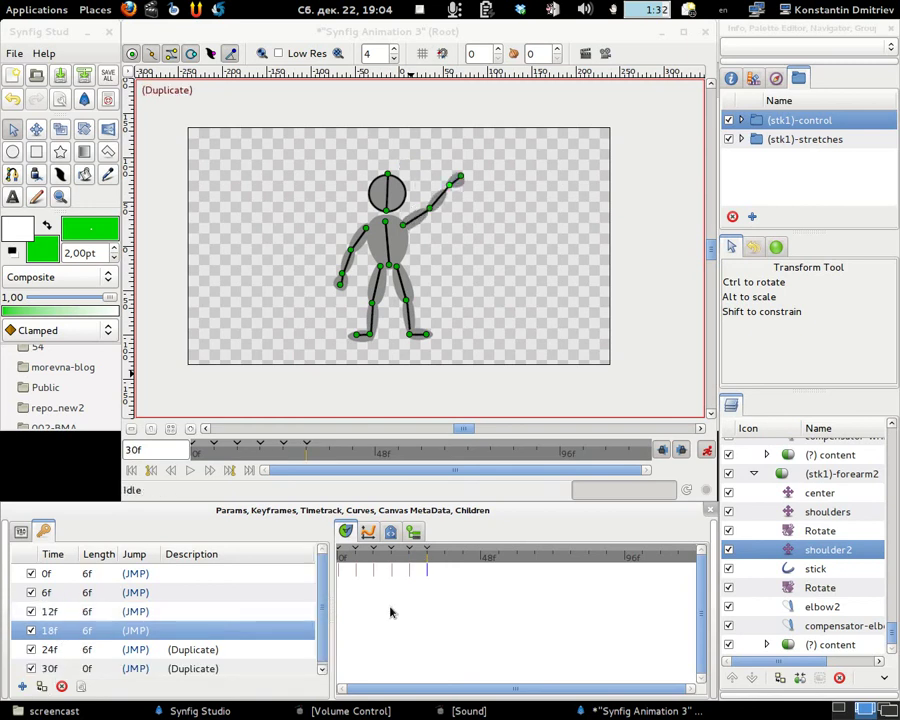
- Duplicate the 12f keyframe at frame 36 and the 18f keyframe at frame 42
{"action": "left_click", "coordinate": [446, 565]}
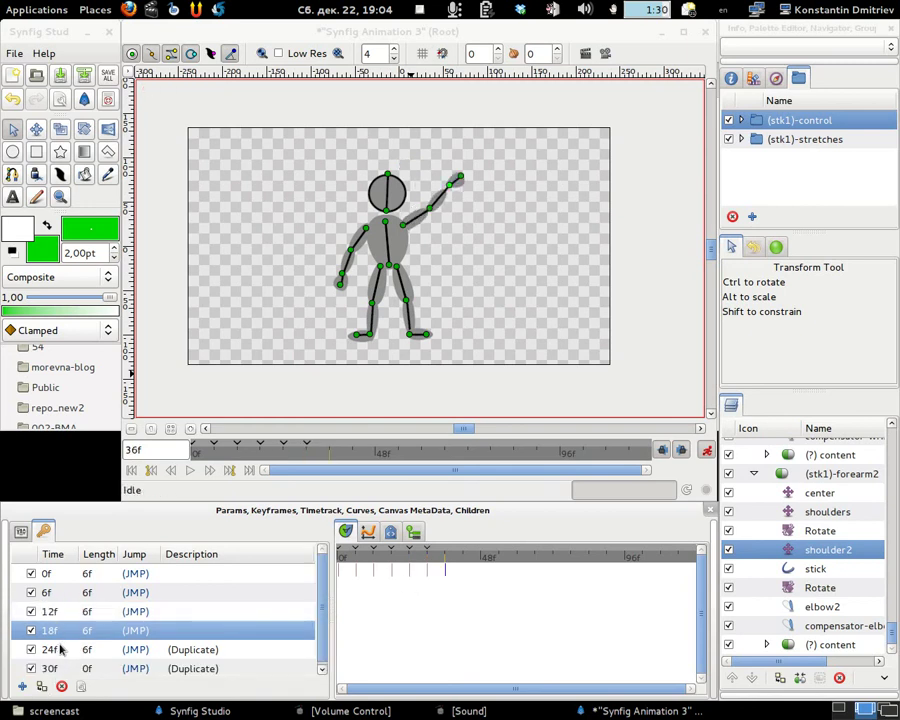
{"action": "left_click", "coordinate": [56, 611]}
{"action": "left_click", "coordinate": [41, 686]}
{"action": "left_click", "coordinate": [461, 566]}
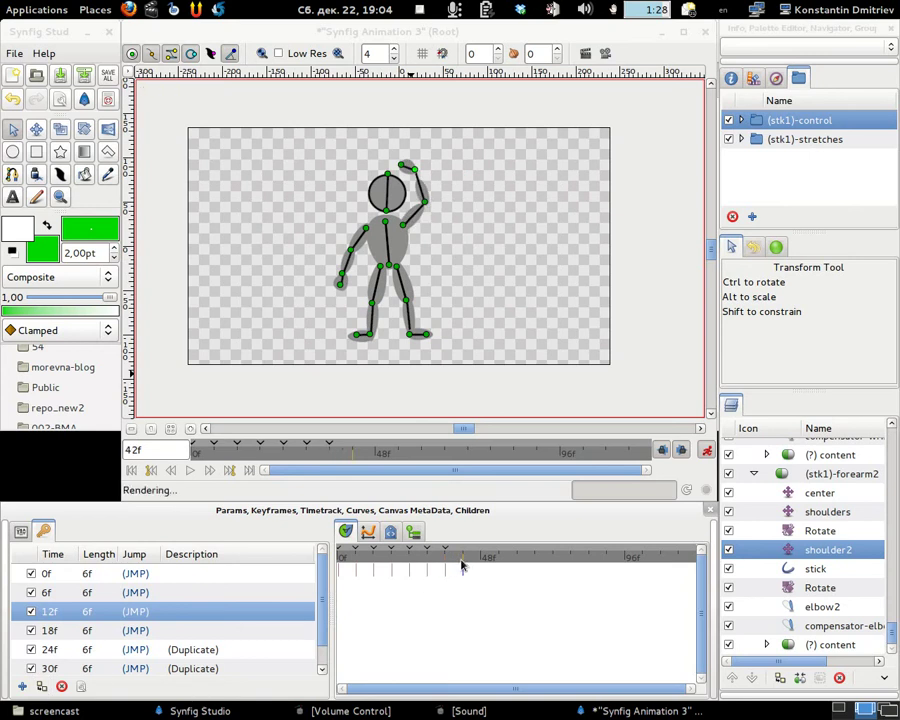
{"action": "left_click", "coordinate": [63, 624]}
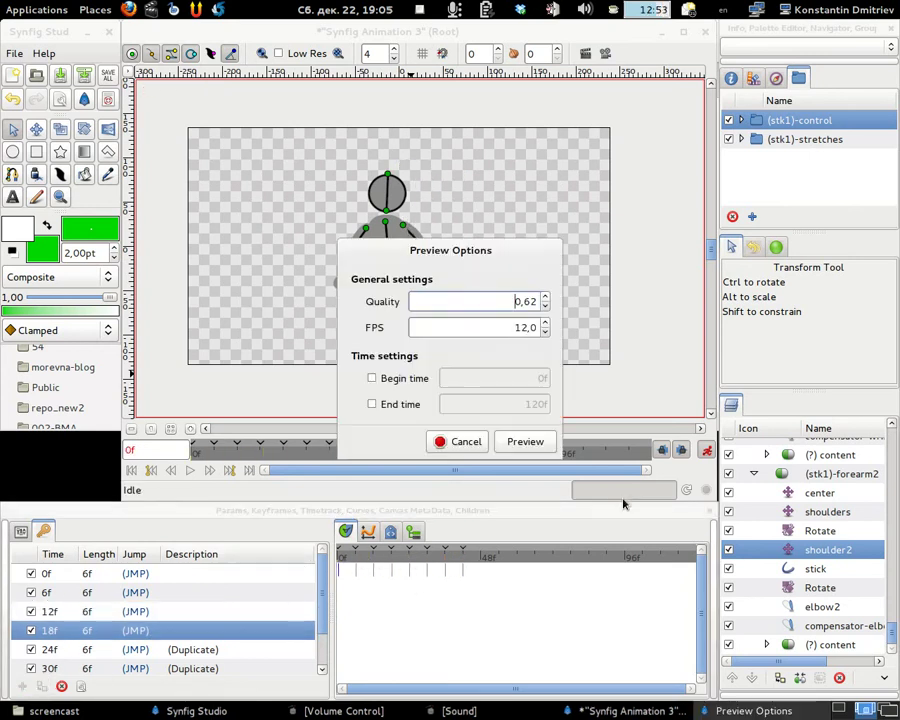
- Render a preview of the waving animation with the default options, play it through twice and close it
{"action": "left_click", "coordinate": [530, 446]}
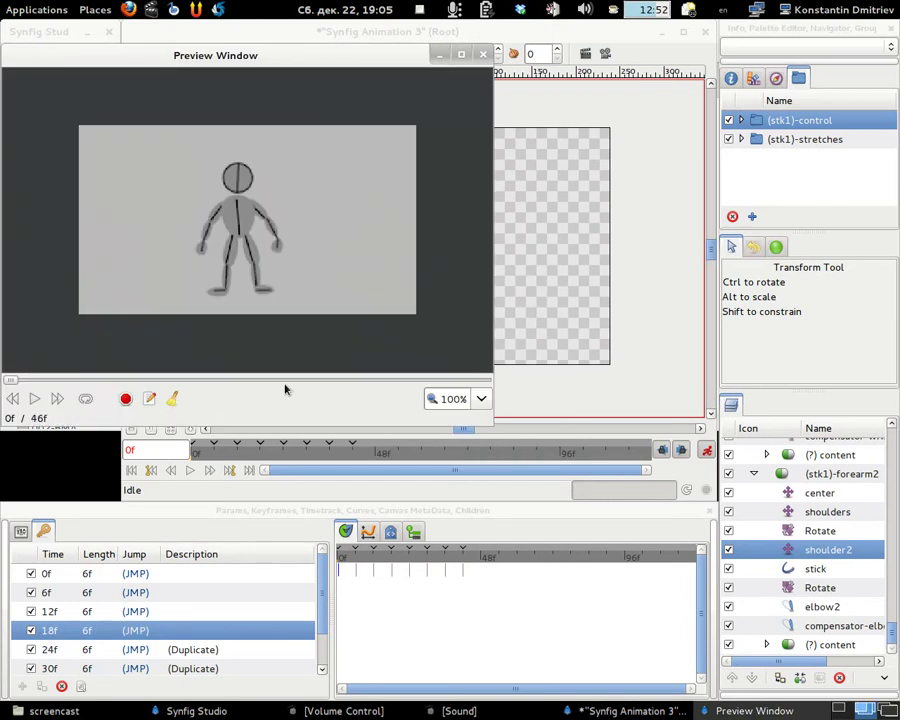
{"action": "left_click", "coordinate": [35, 398]}
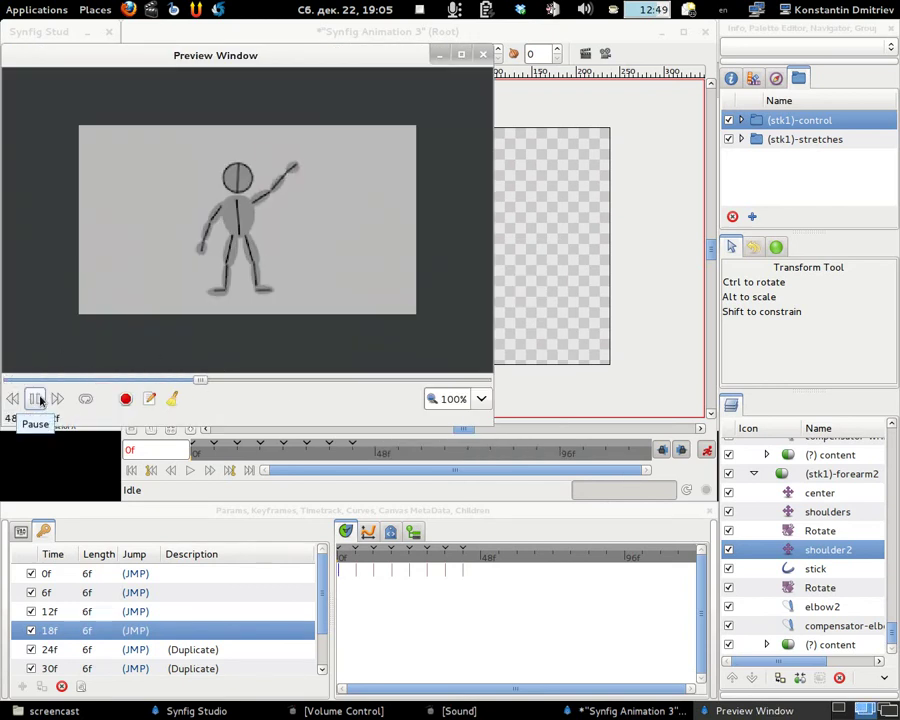
{"action": "left_click", "coordinate": [12, 398]}
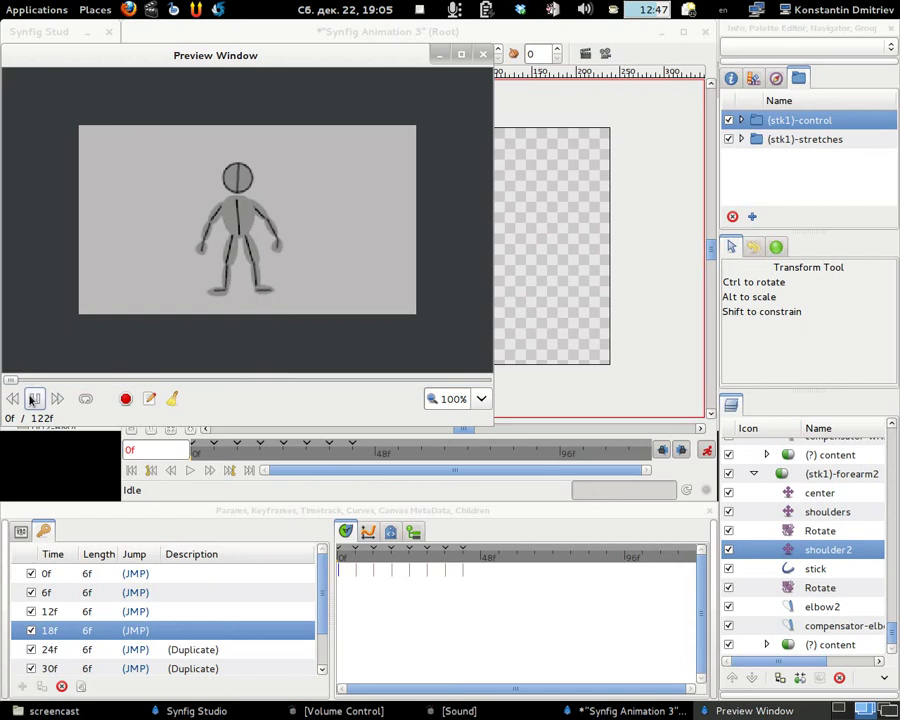
{"action": "left_click", "coordinate": [35, 398]}
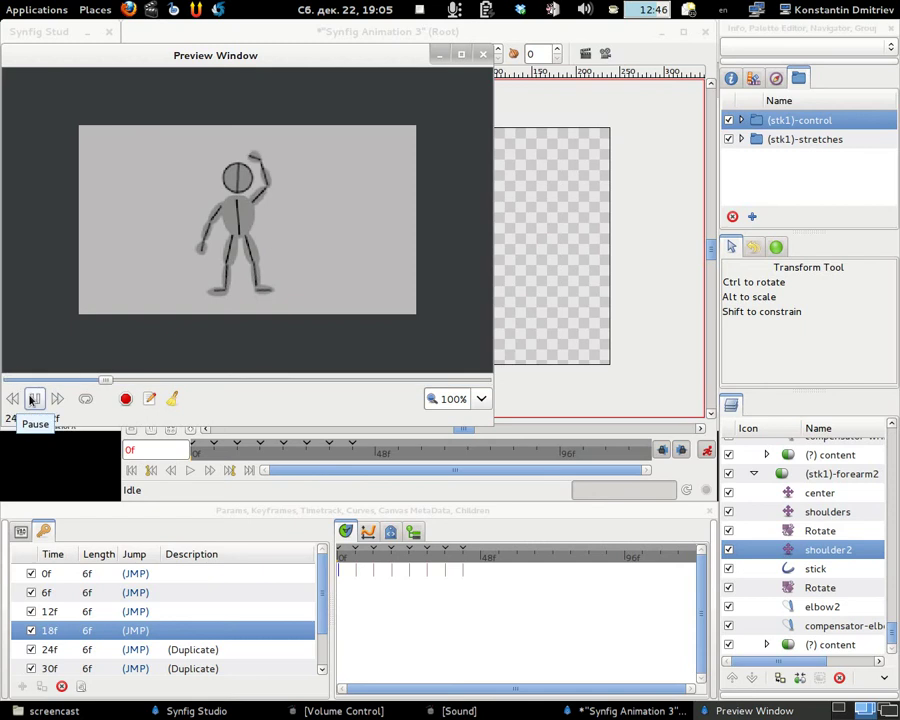
{"action": "left_click", "coordinate": [483, 54]}
- Select the root (stk1) layer and set both sides of its waypoints at frames 6, 12 and 18 to TCB interpolation
{"action": "scroll", "coordinate": [895, 618], "scroll_direction": "up", "scroll_amount": 15}
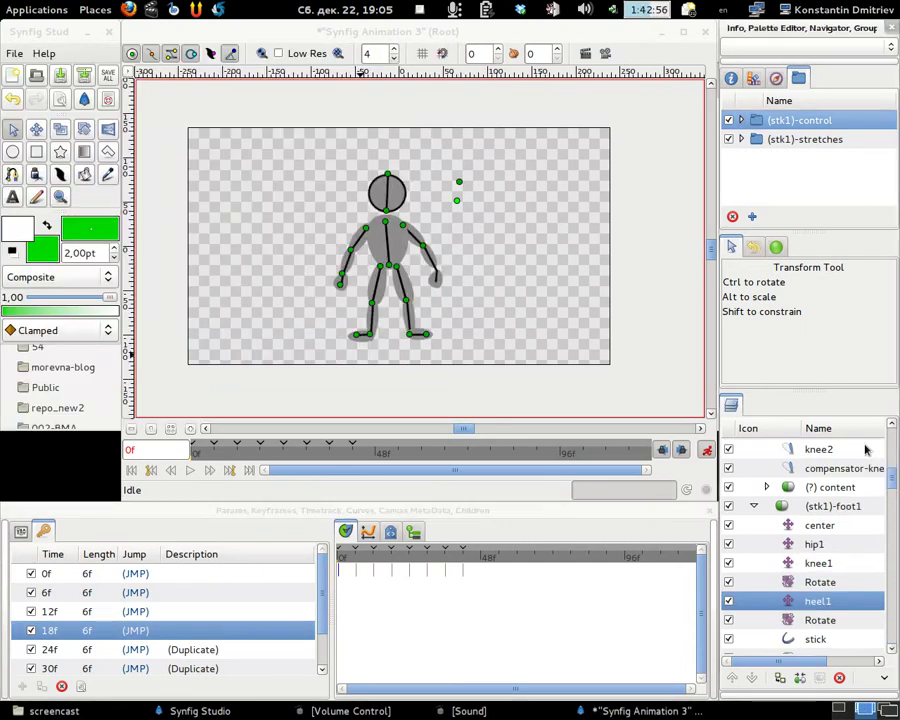
{"action": "left_click", "coordinate": [793, 453]}
{"action": "right_click", "coordinate": [345, 626]}
{"action": "mouse_move", "coordinate": [440, 582]}
{"action": "left_click", "coordinate": [339, 634]}
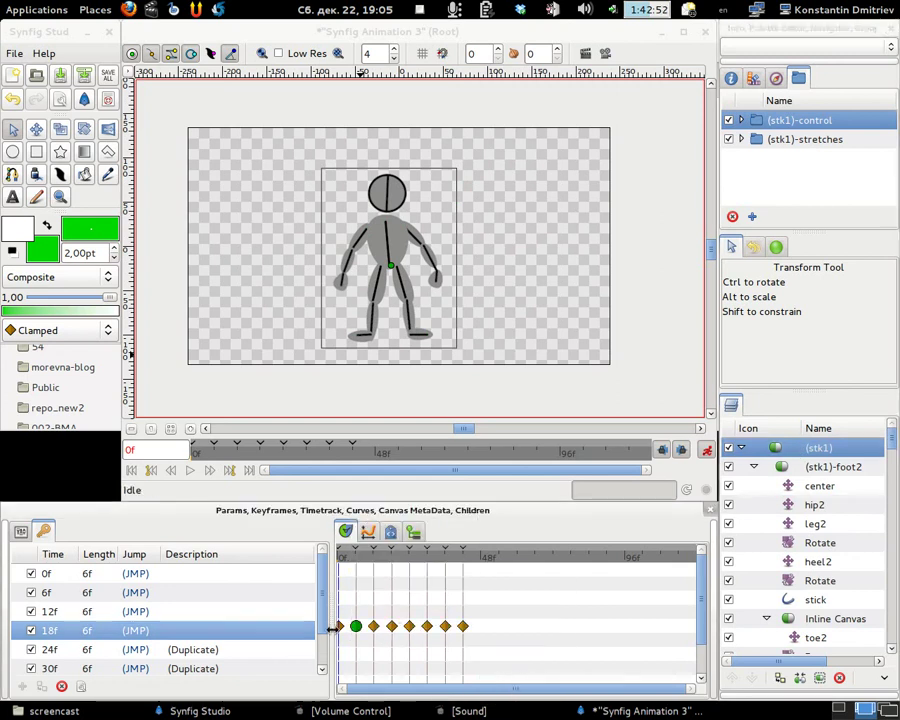
{"action": "right_click", "coordinate": [372, 628]}
{"action": "left_click", "coordinate": [534, 577]}
{"action": "right_click", "coordinate": [393, 626]}
{"action": "mouse_move", "coordinate": [445, 586]}
{"action": "left_click", "coordinate": [537, 581]}
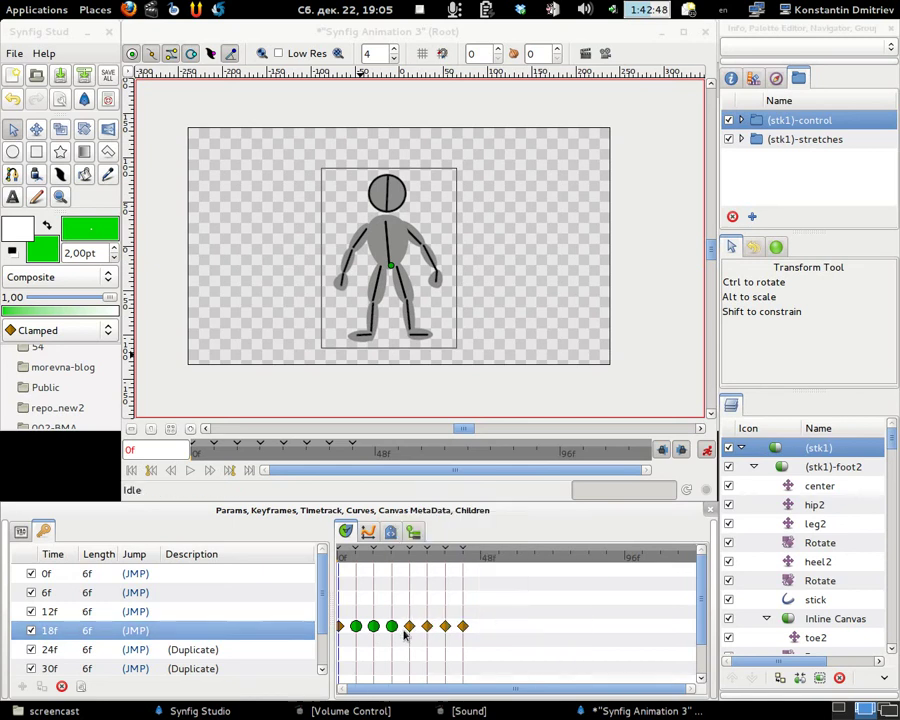
- Set both sides of the (stk1) waypoints at frames 0, 24, 30, 36 and 42 to TCB interpolation
{"action": "right_click", "coordinate": [350, 632]}
{"action": "mouse_move", "coordinate": [384, 585]}
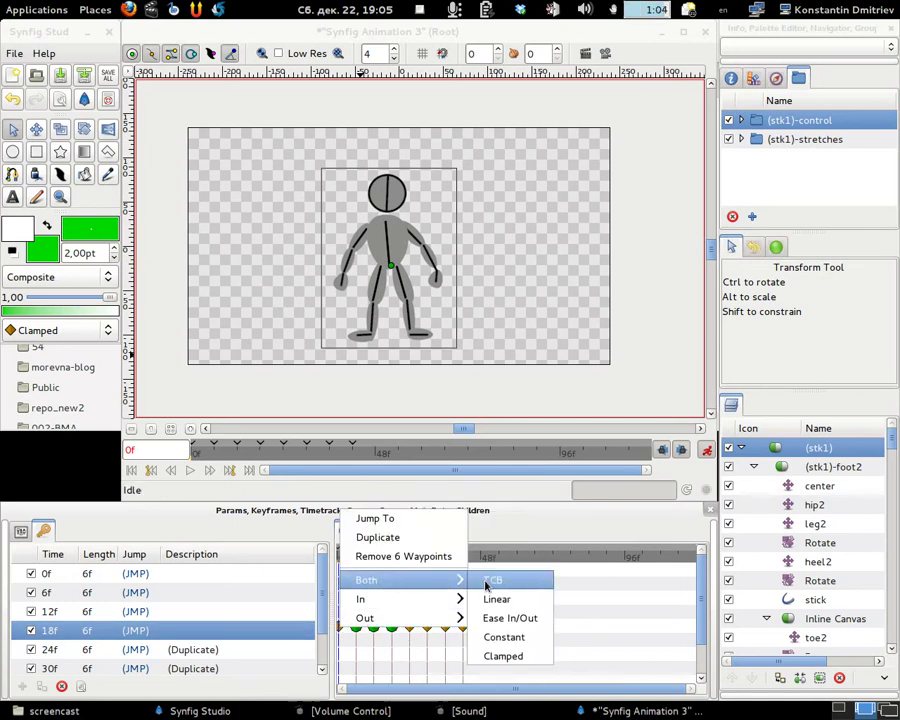
{"action": "left_click", "coordinate": [488, 578]}
{"action": "right_click", "coordinate": [408, 632]}
{"action": "mouse_move", "coordinate": [440, 580]}
{"action": "left_click", "coordinate": [548, 578]}
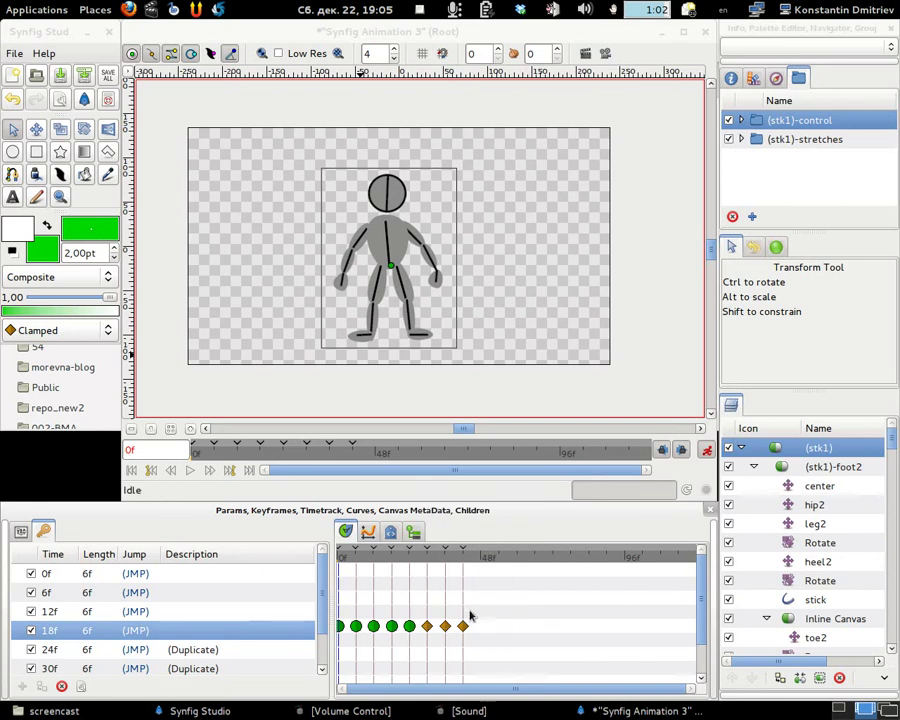
{"action": "right_click", "coordinate": [426, 628]}
{"action": "left_click", "coordinate": [578, 578]}
{"action": "right_click", "coordinate": [444, 627]}
{"action": "left_click", "coordinate": [600, 578]}
{"action": "right_click", "coordinate": [462, 627]}
{"action": "mouse_move", "coordinate": [531, 580]}
{"action": "left_click", "coordinate": [612, 579]}
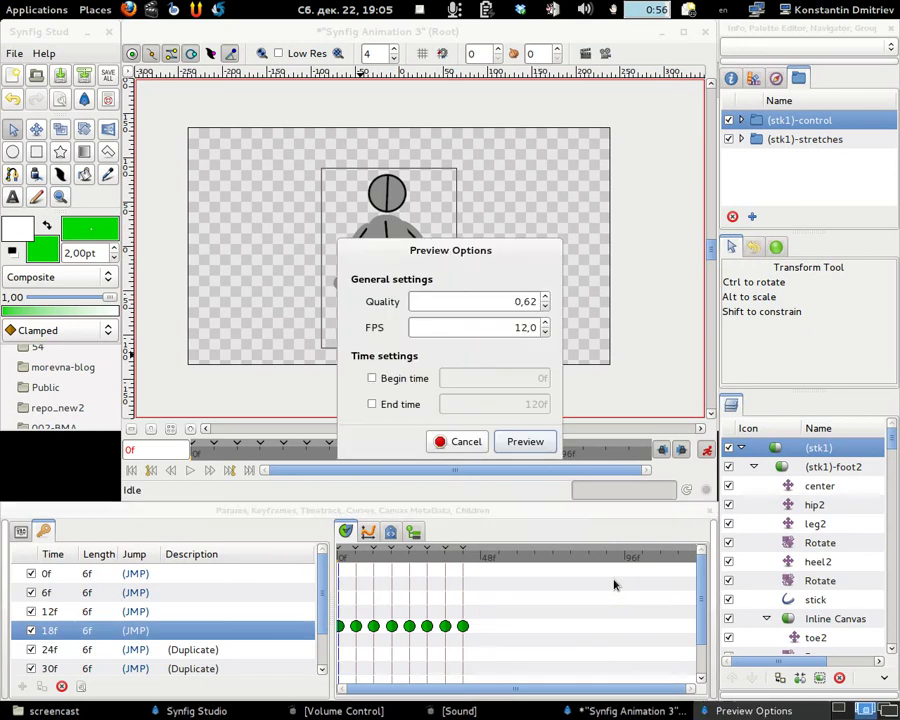
- Render a new preview with the Quality set to 1 and play the smoothed waving animation
{"action": "left_click_drag", "start_coordinate": [493, 330], "coordinate": [549, 336]}
{"action": "key", "text": "shift+Tab"}
{"action": "type", "text": "1"}
{"action": "left_click", "coordinate": [516, 445]}
{"action": "left_click", "coordinate": [34, 399]}
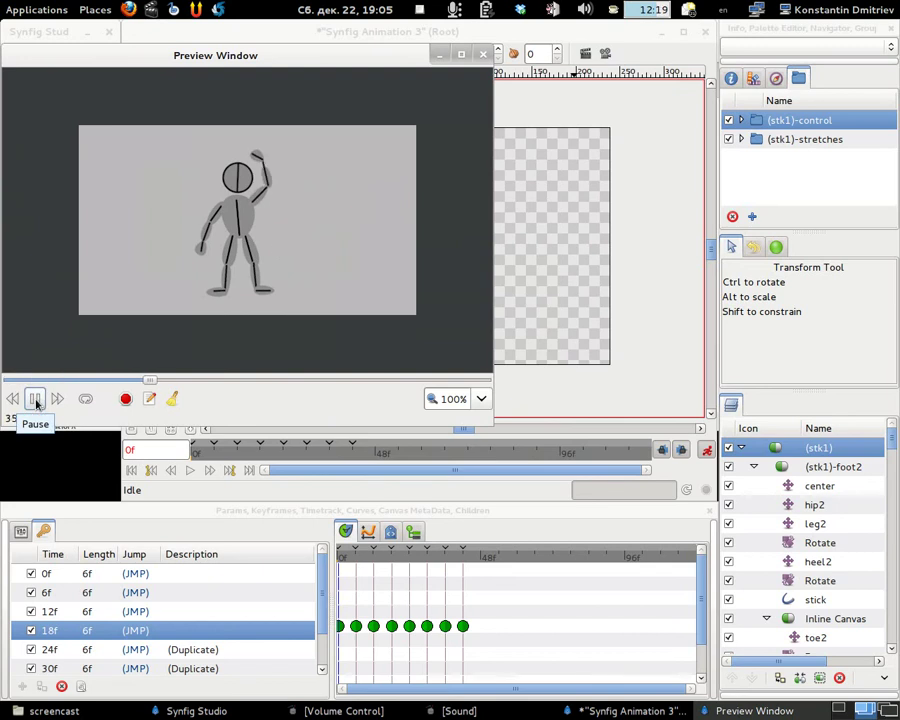
- Shift the second keyframe to frame 15 and the third to frame 25, moving all following keyframes along with them
{"action": "left_click", "coordinate": [370, 622]}
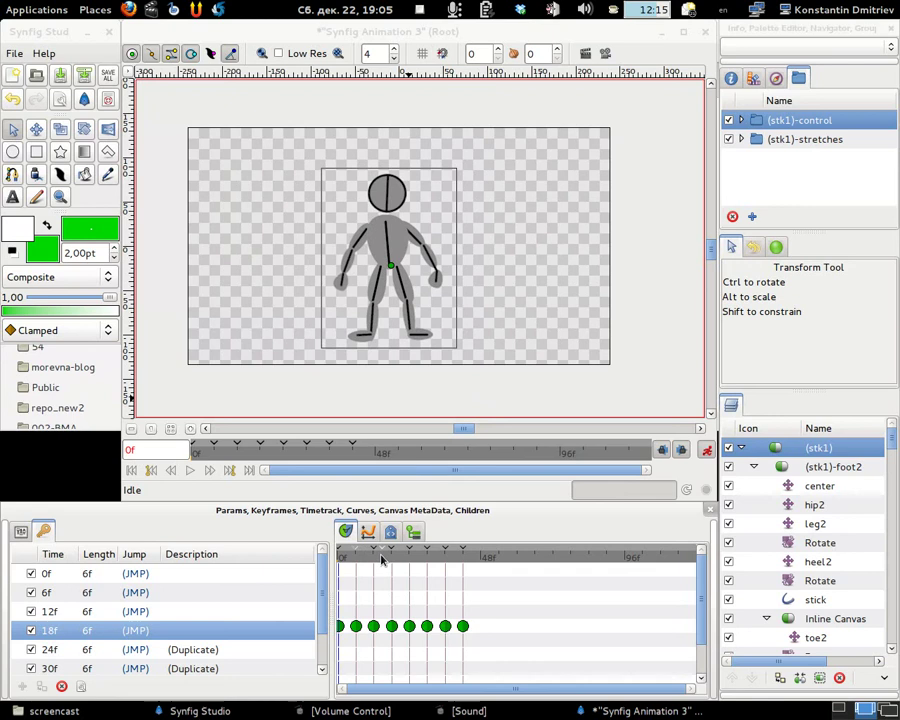
{"action": "left_click_drag", "start_coordinate": [382, 559], "coordinate": [409, 559]}
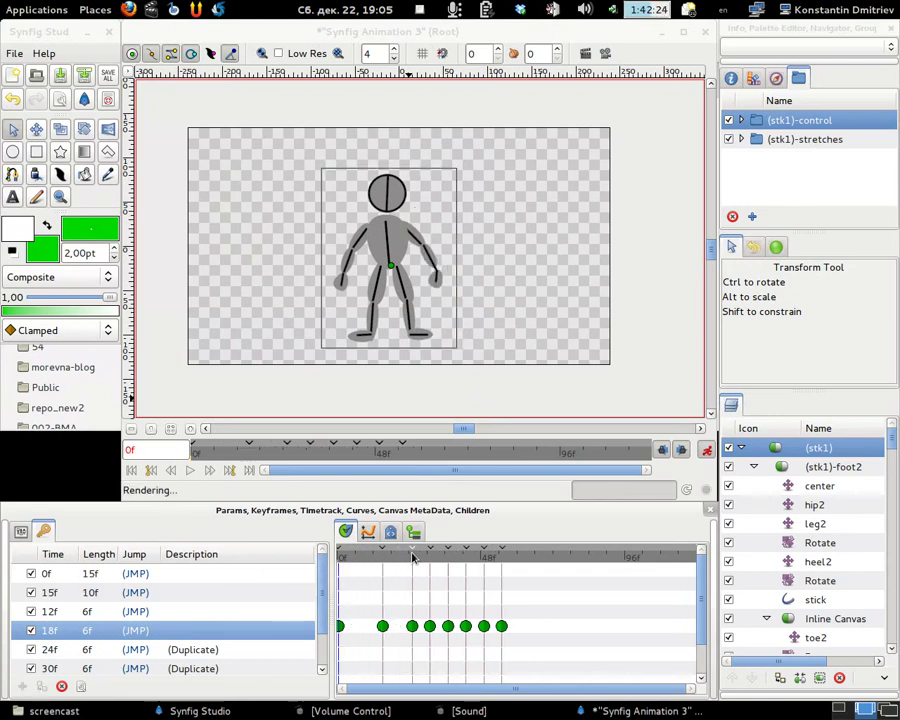
- Render another preview to check the retimed waving animation, and close it
{"action": "key", "text": "ctrl+p"}
{"action": "left_click", "coordinate": [537, 451]}
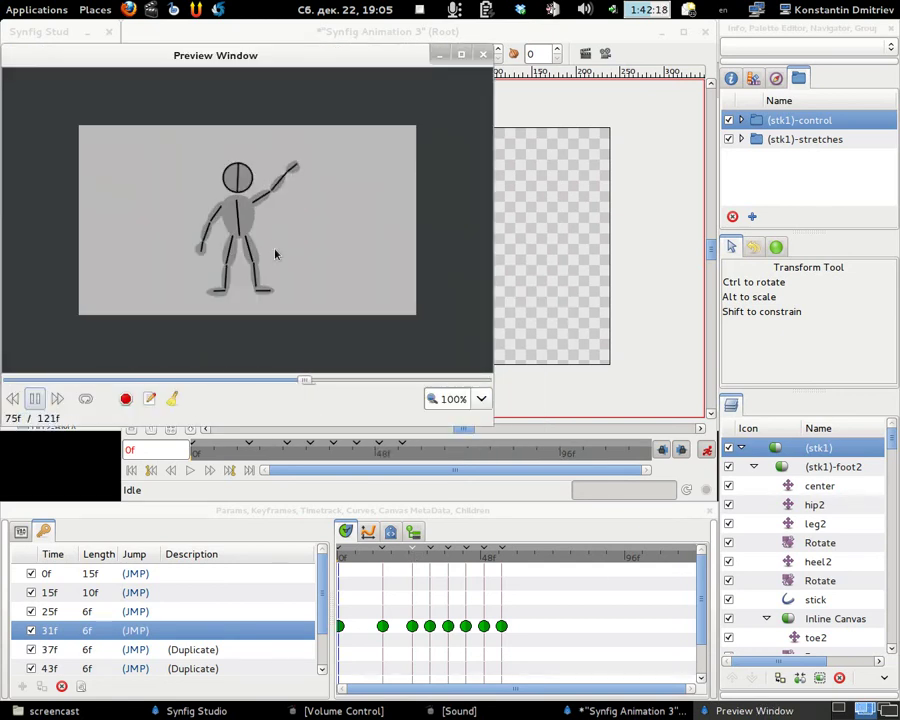
{"action": "left_click", "coordinate": [483, 55]}
- Duplicate the 25f keyframe at frame 60 and move the copy to frame 61
{"action": "left_click_drag", "start_coordinate": [500, 566], "coordinate": [519, 566]}
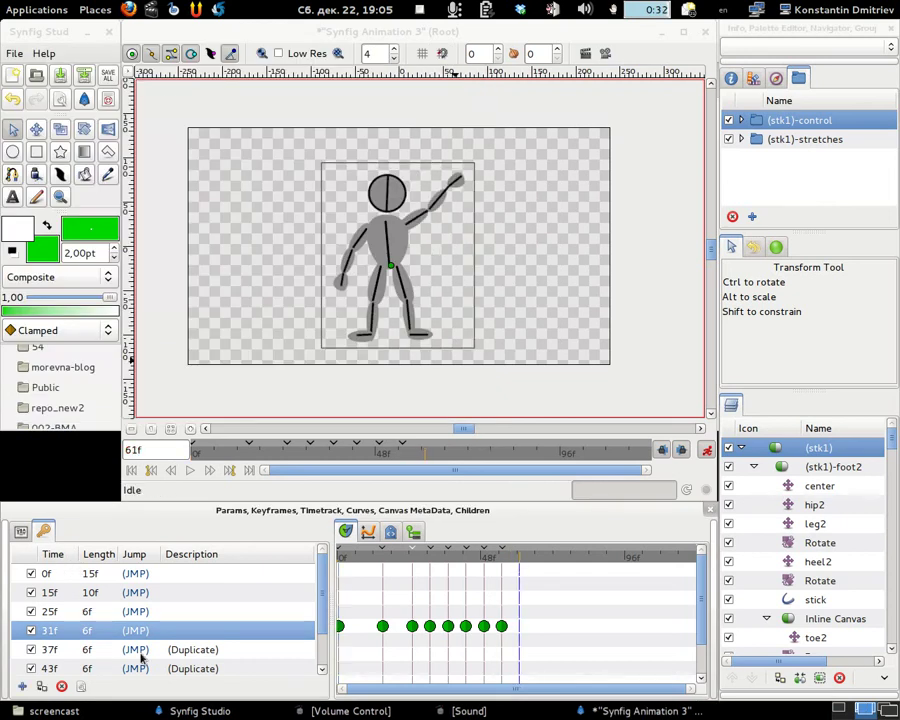
{"action": "scroll", "coordinate": [142, 656], "scroll_direction": "down", "scroll_amount": 1}
{"action": "left_click", "coordinate": [135, 592]}
{"action": "left_click", "coordinate": [93, 578]}
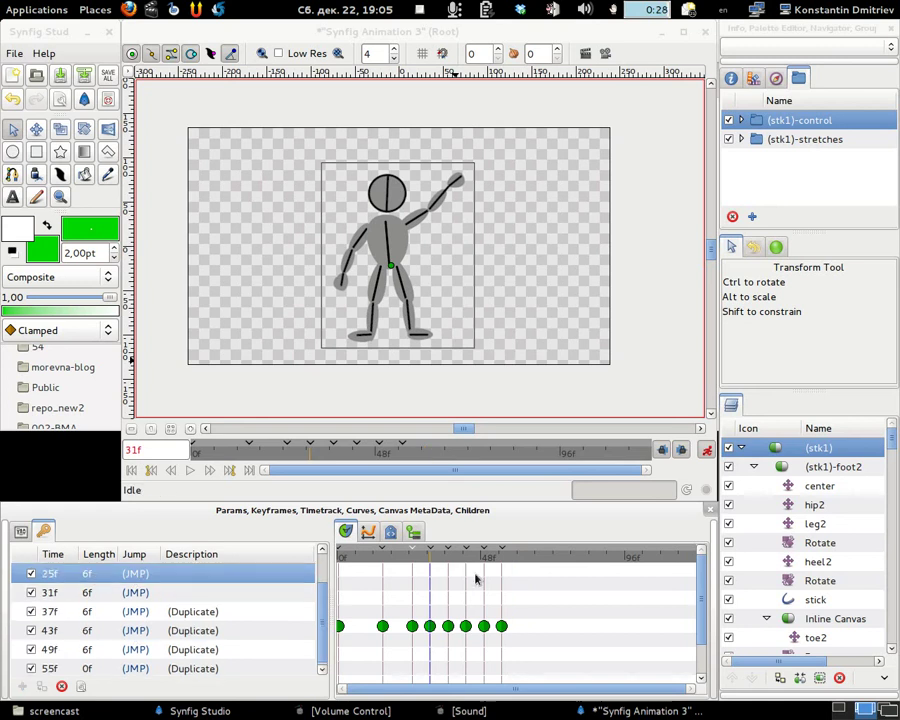
{"action": "left_click", "coordinate": [518, 562]}
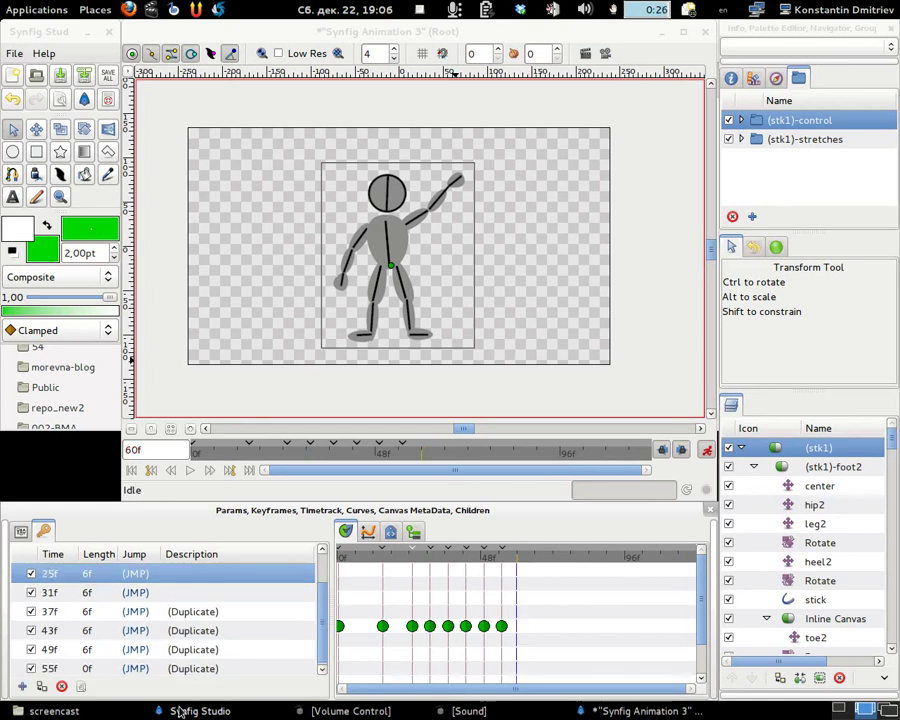
{"action": "left_click", "coordinate": [42, 686]}
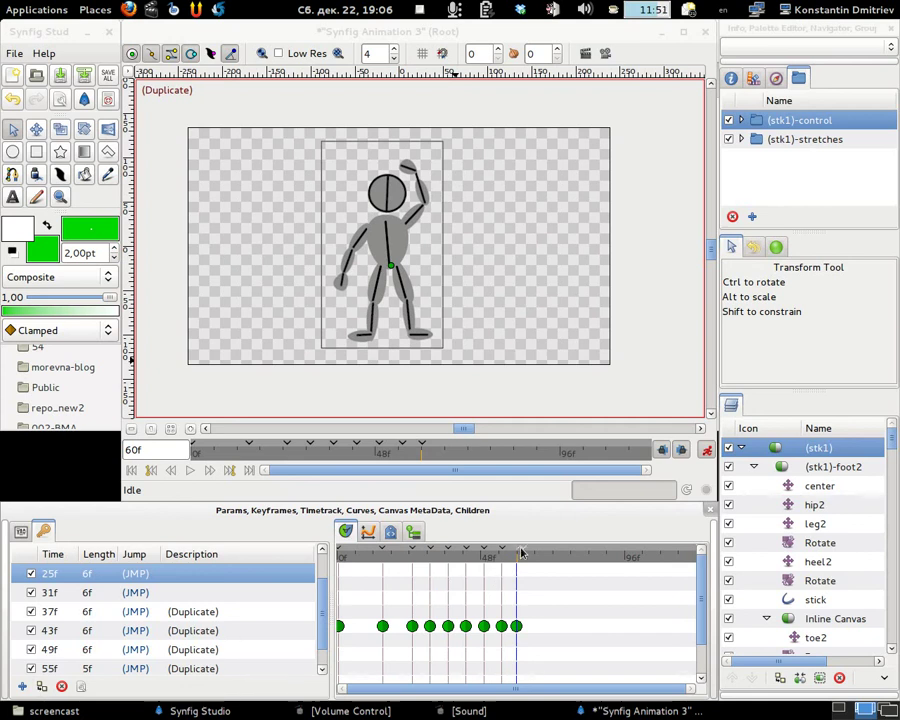
{"action": "left_click_drag", "start_coordinate": [518, 553], "coordinate": [521, 553]}
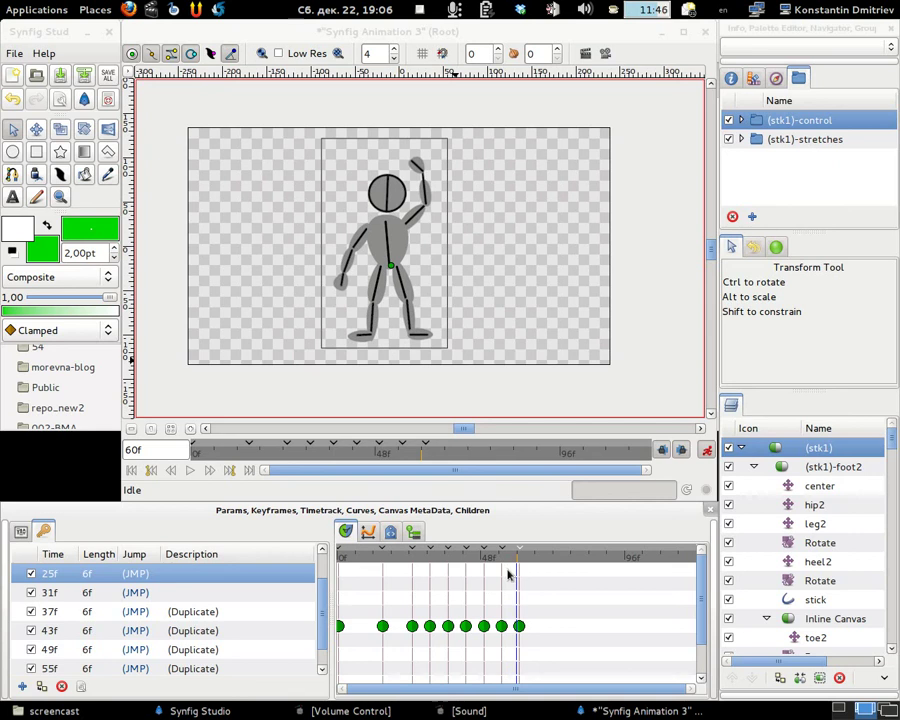
- Scrub back through the animation to frame 0 and select the (stk1)-control group to show the skeleton's handles
{"action": "left_click_drag", "start_coordinate": [511, 566], "coordinate": [338, 568]}
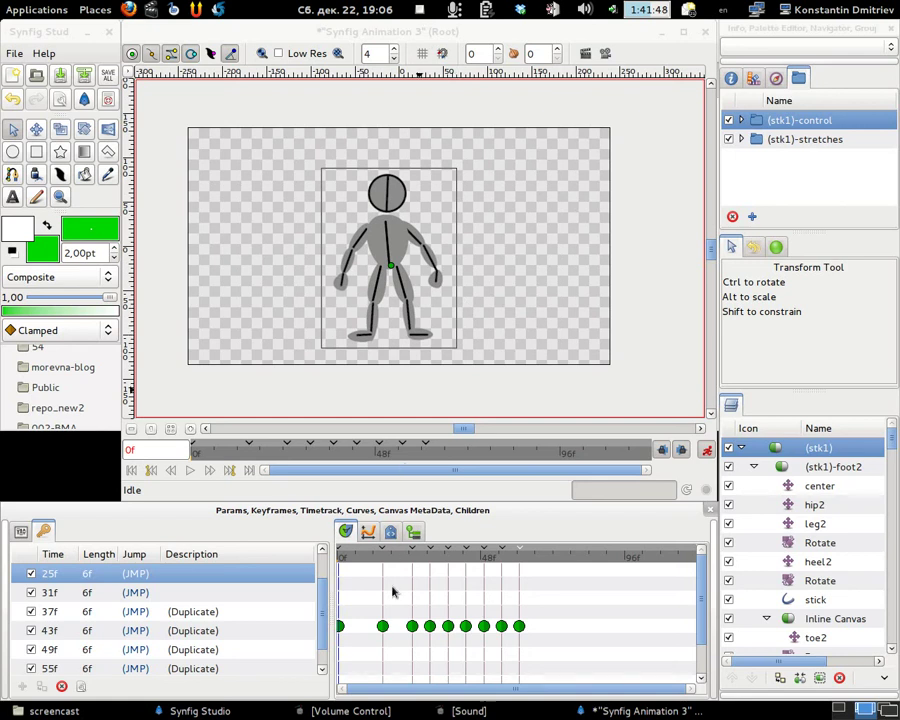
{"action": "left_click_drag", "start_coordinate": [378, 558], "coordinate": [339, 560]}
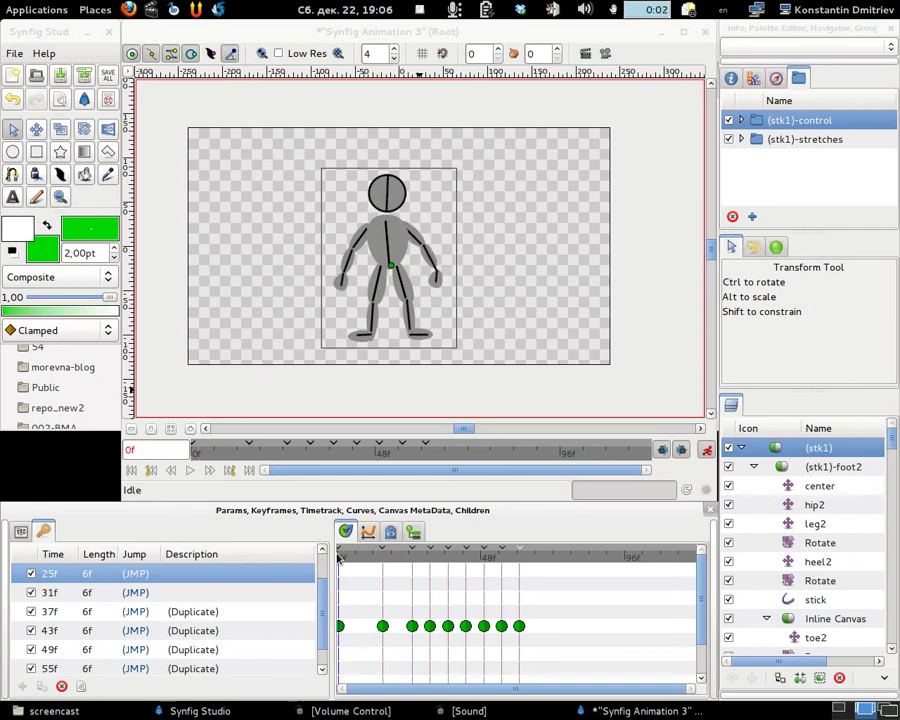
{"action": "left_click", "coordinate": [763, 128]}
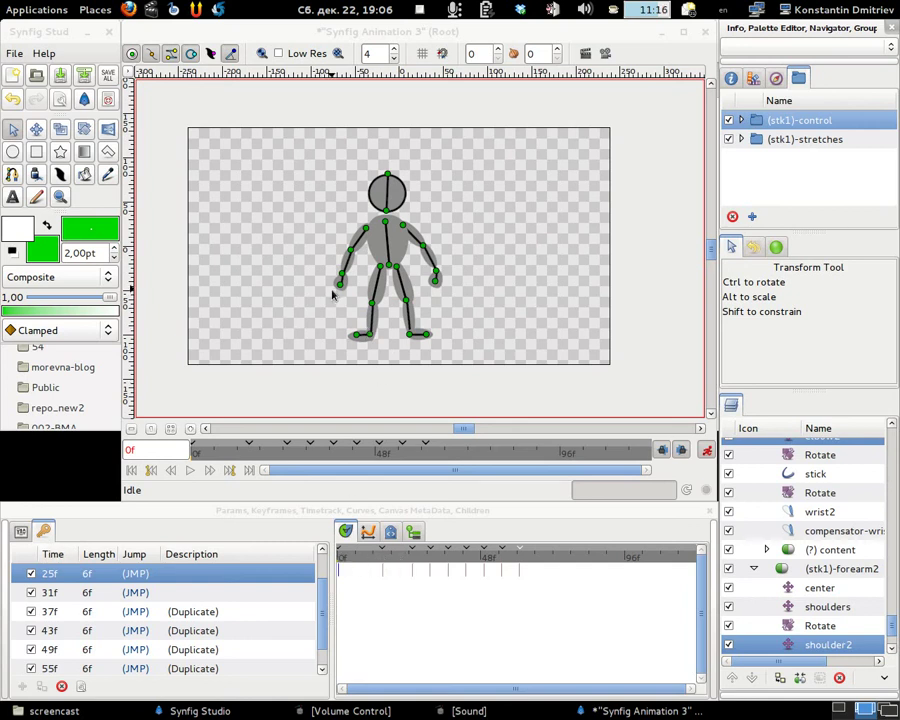
- Scrub between frames 0 and 15 and jump to the 31f keyframe to compare the character's poses
{"action": "left_click_drag", "start_coordinate": [340, 562], "coordinate": [381, 562]}
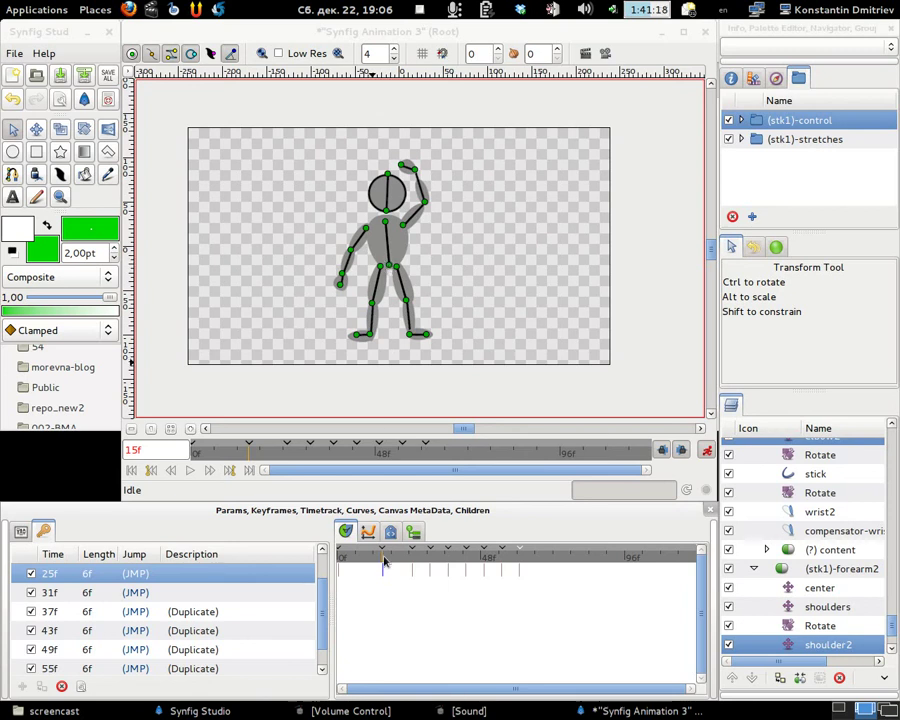
{"action": "left_click_drag", "start_coordinate": [383, 562], "coordinate": [340, 568]}
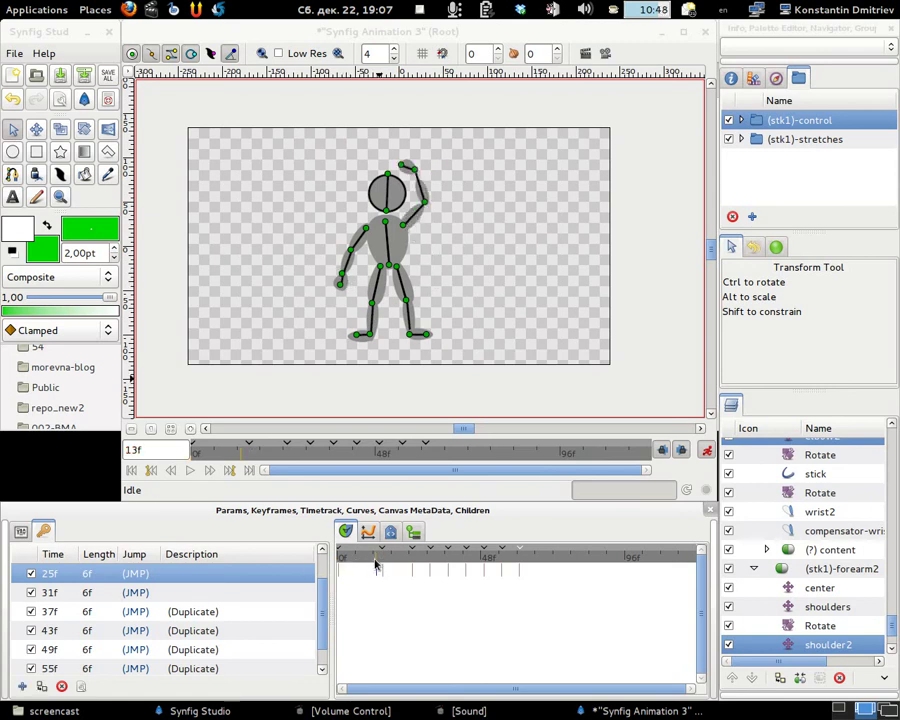
{"action": "left_click", "coordinate": [137, 593]}
{"action": "scroll", "coordinate": [137, 593], "scroll_direction": "up", "scroll_amount": 2}
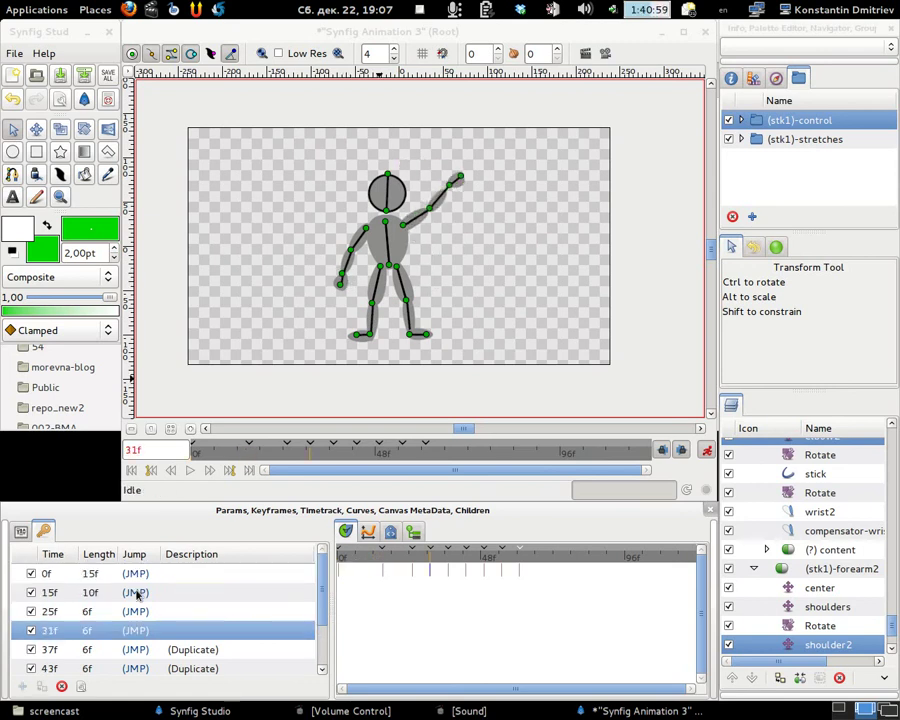
- At the 15f keyframe, bend the non-waving arm at the elbow so its hand rests on the hip
{"action": "left_click", "coordinate": [137, 593]}
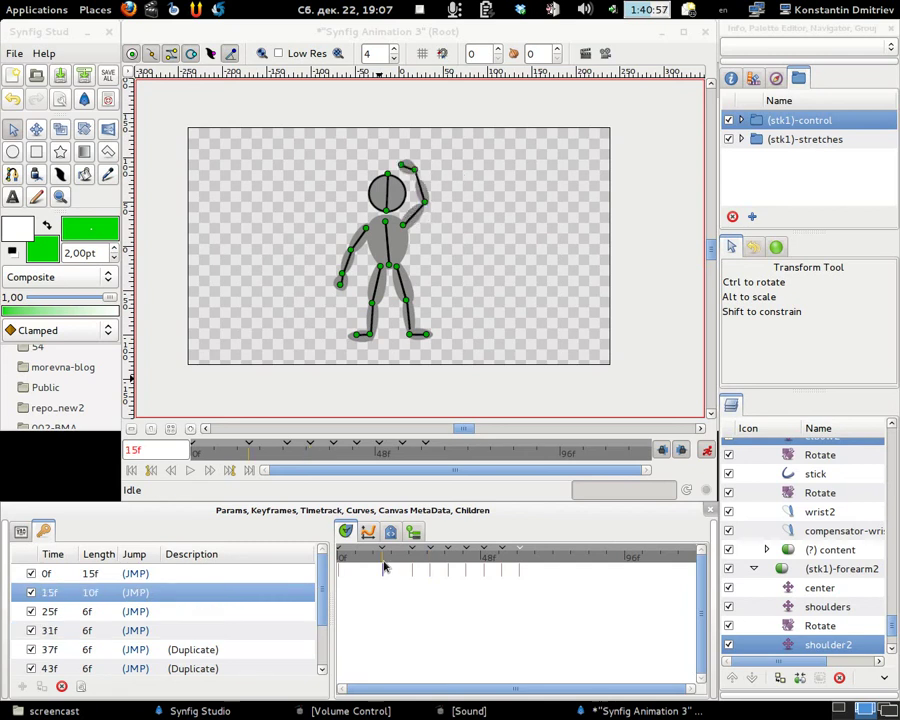
{"action": "scroll", "coordinate": [366, 250], "scroll_direction": "up", "scroll_amount": 2}
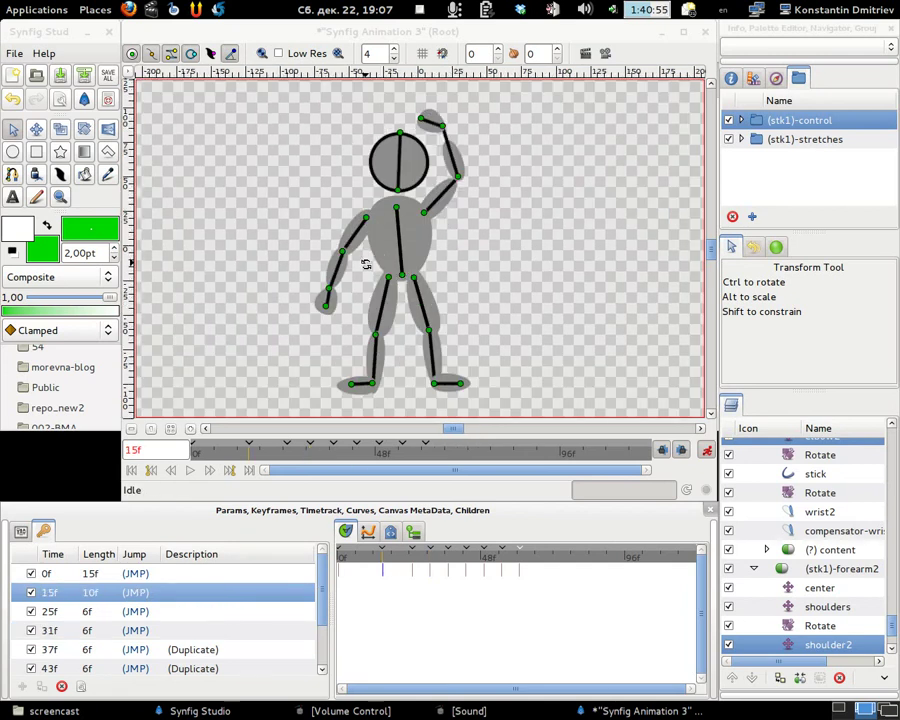
{"action": "left_click_drag", "start_coordinate": [345, 255], "coordinate": [323, 321]}
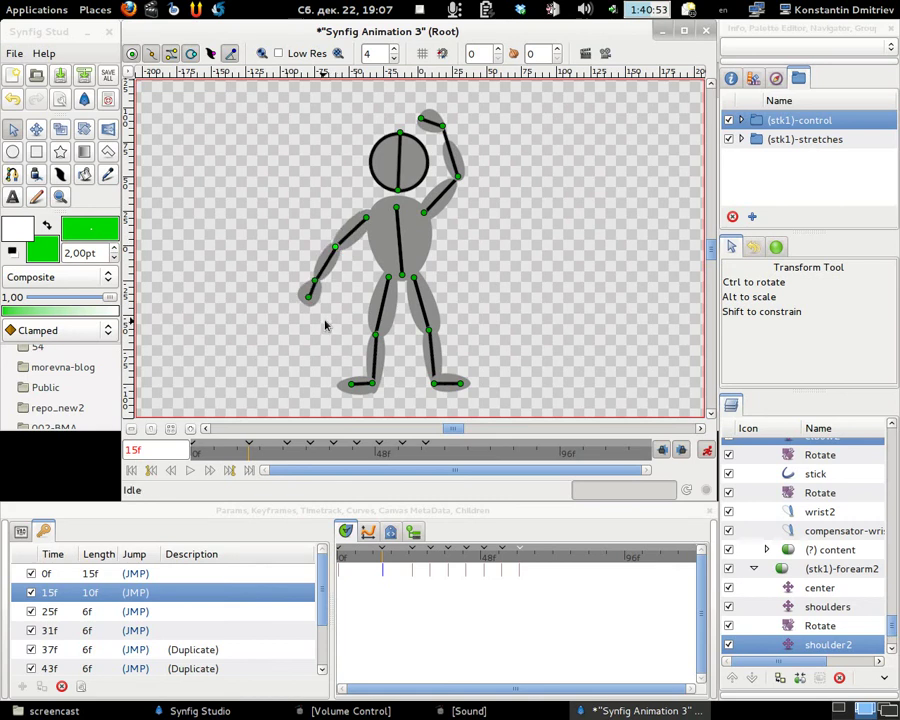
{"action": "left_click_drag", "start_coordinate": [358, 279], "coordinate": [378, 274]}
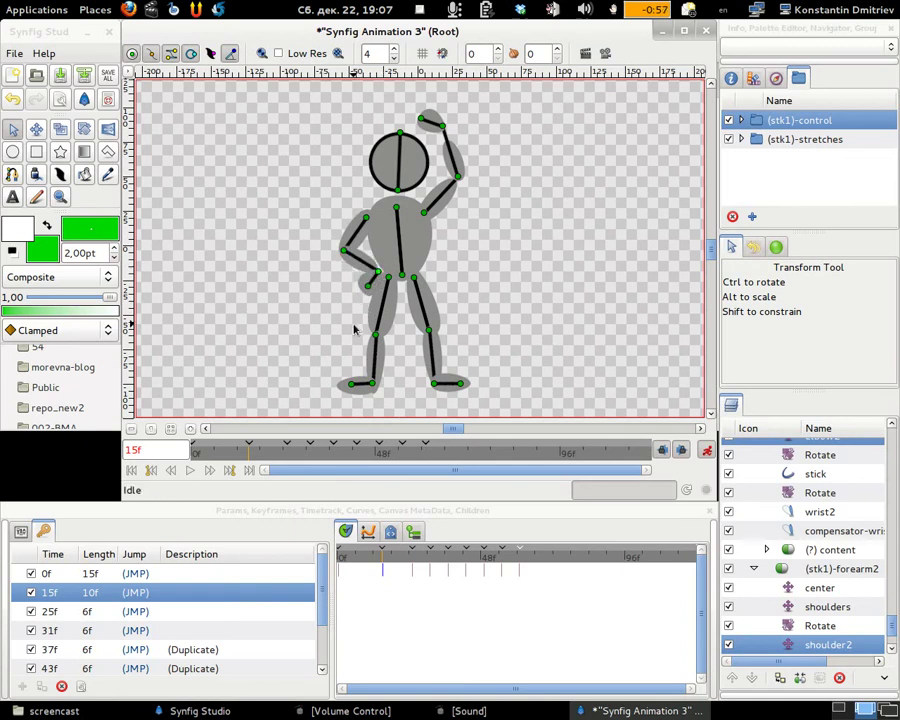
{"action": "scroll", "coordinate": [353, 328], "scroll_direction": "down", "scroll_amount": 1, "text": "ctrl"}
{"action": "scroll", "coordinate": [353, 328], "scroll_direction": "up", "scroll_amount": 2, "text": "ctrl"}
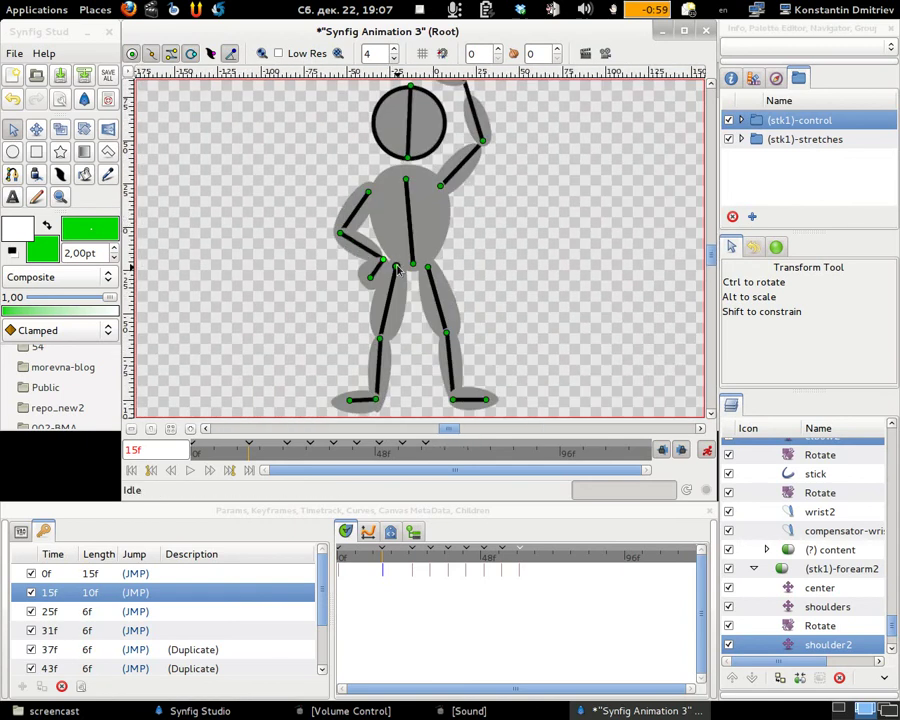
{"action": "left_click_drag", "start_coordinate": [340, 237], "coordinate": [373, 278]}
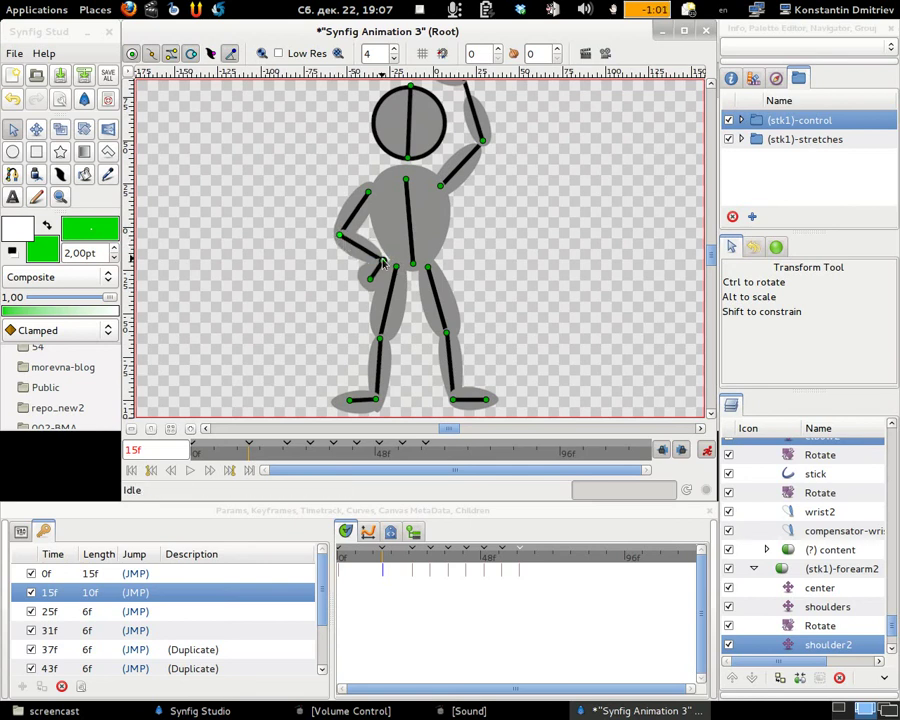
{"action": "scroll", "coordinate": [373, 284], "scroll_direction": "down", "scroll_amount": 2, "text": "ctrl"}
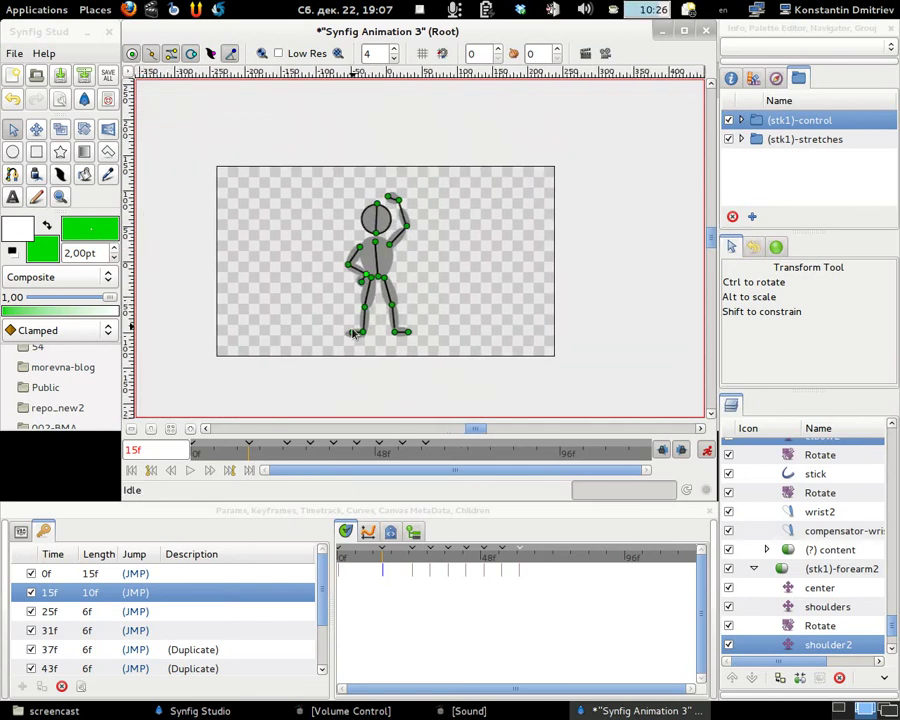
{"action": "scroll", "coordinate": [318, 320], "scroll_direction": "down", "scroll_amount": 1}
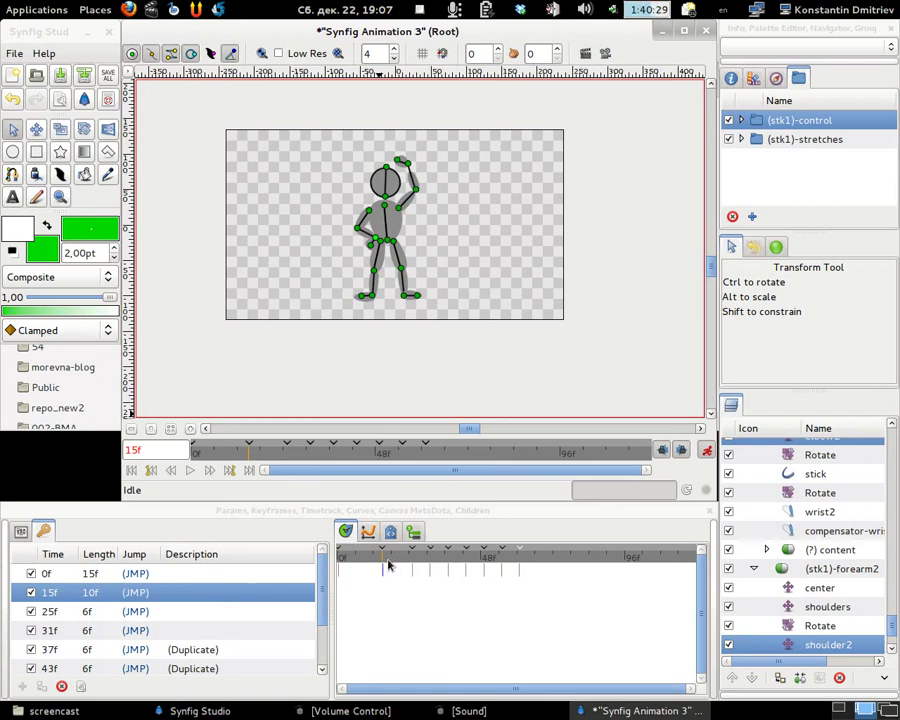
- Refine the hand-on-hip pose at frame 15 by moving the elbow farther outward and repositioning the wrist and hand at the hip
{"action": "left_click_drag", "start_coordinate": [360, 565], "coordinate": [382, 563]}
{"action": "scroll", "coordinate": [399, 250], "scroll_direction": "up", "scroll_amount": 4}
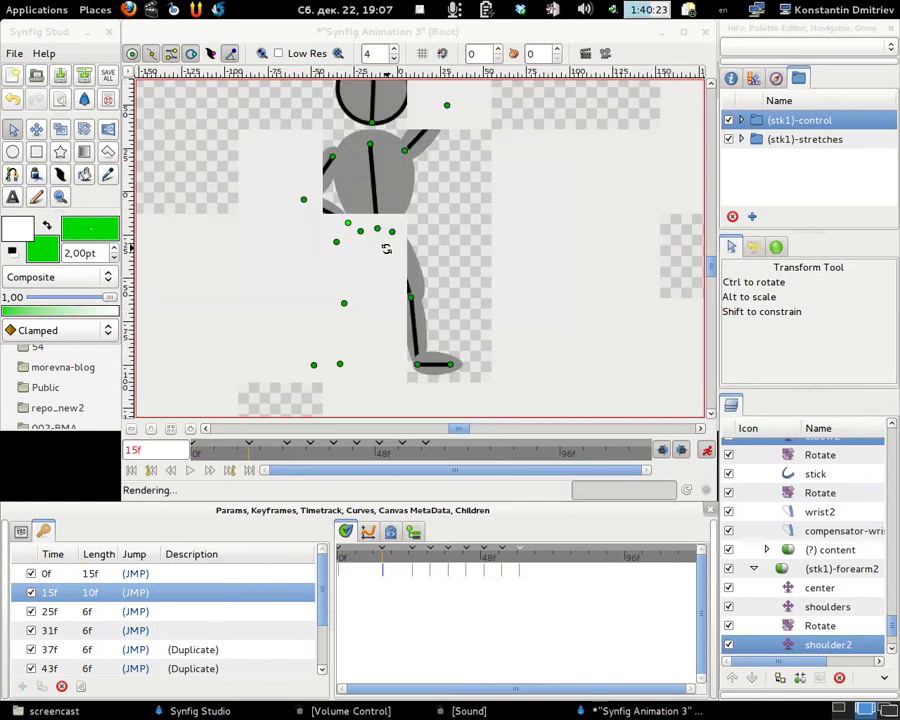
{"action": "left_click", "coordinate": [297, 187]}
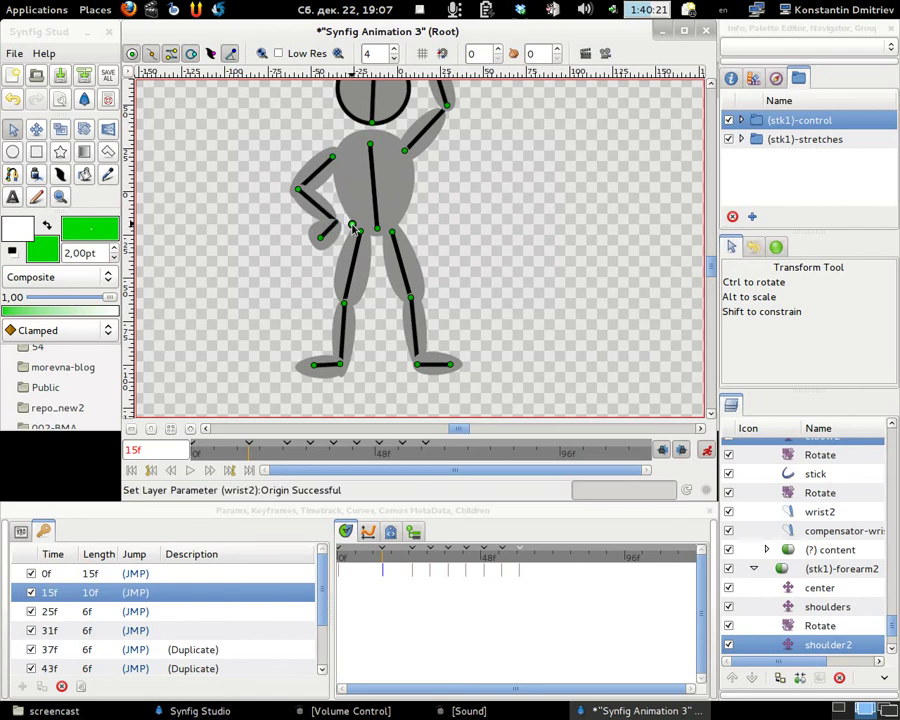
{"action": "left_click_drag", "start_coordinate": [352, 228], "coordinate": [340, 241]}
{"action": "mouse_move", "coordinate": [379, 571]}
{"action": "left_mouse_down"}
{"action": "mouse_move", "coordinate": [364, 555]}
{"action": "mouse_move", "coordinate": [382, 558]}
{"action": "left_mouse_up"}
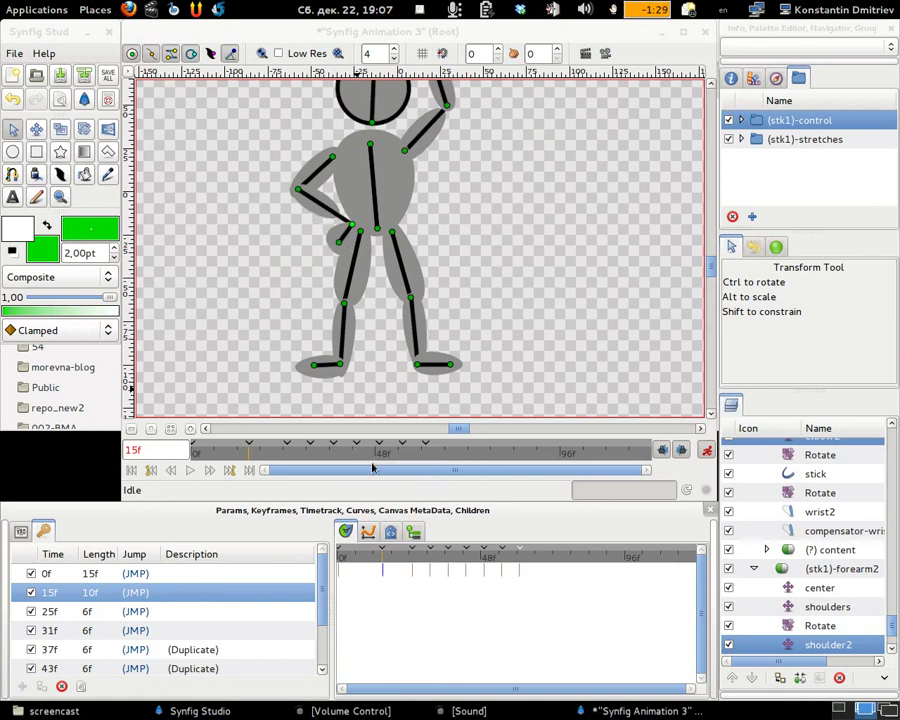
- At frame 0, repose the non-waving arm so it hangs nearly straight down beside the body
{"action": "left_click", "coordinate": [352, 566]}
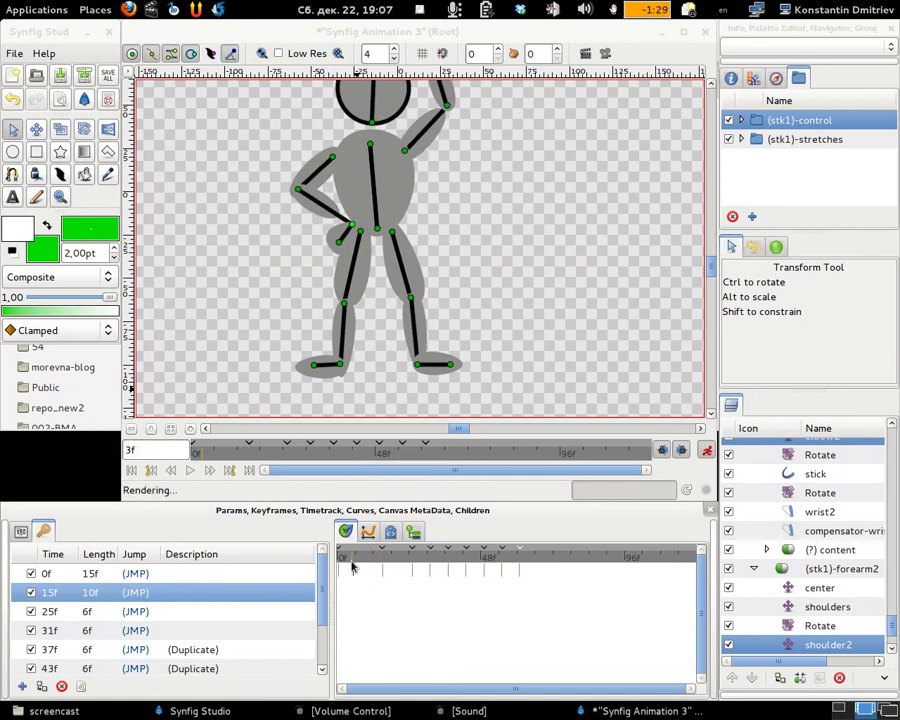
{"action": "left_click_drag", "start_coordinate": [352, 566], "coordinate": [307, 569]}
{"action": "left_click", "coordinate": [310, 205]}
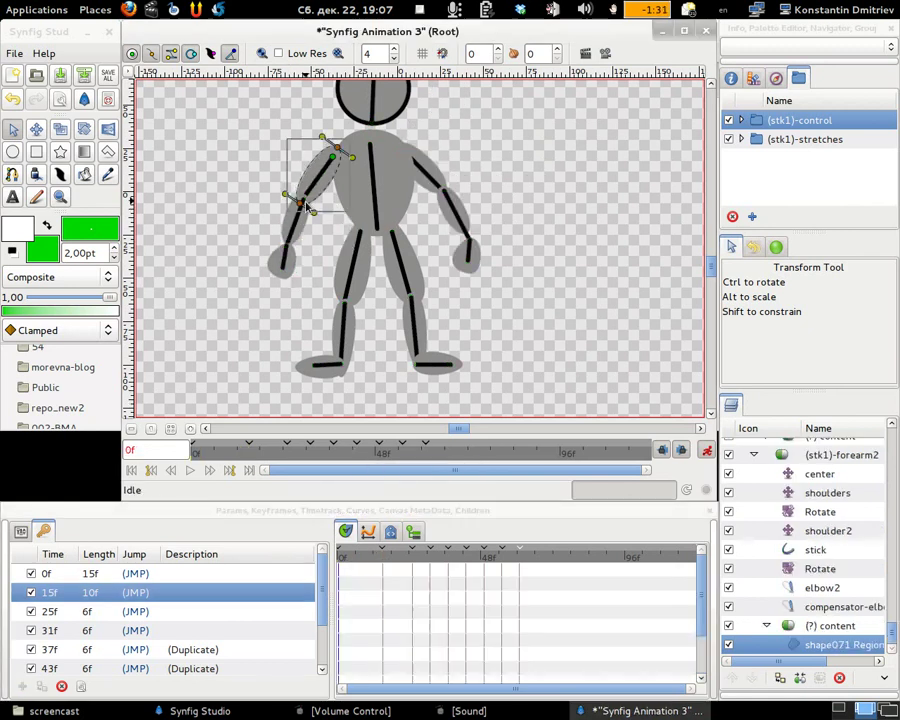
{"action": "left_click", "coordinate": [322, 203]}
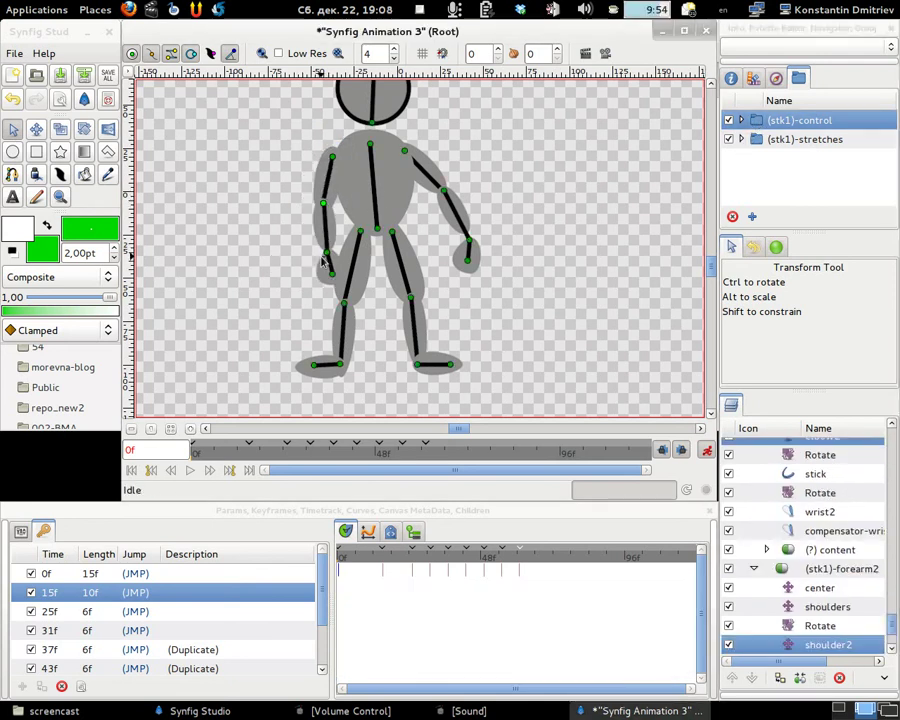
{"action": "left_click_drag", "start_coordinate": [321, 250], "coordinate": [326, 255]}
{"action": "key", "text": "ctrl+z"}
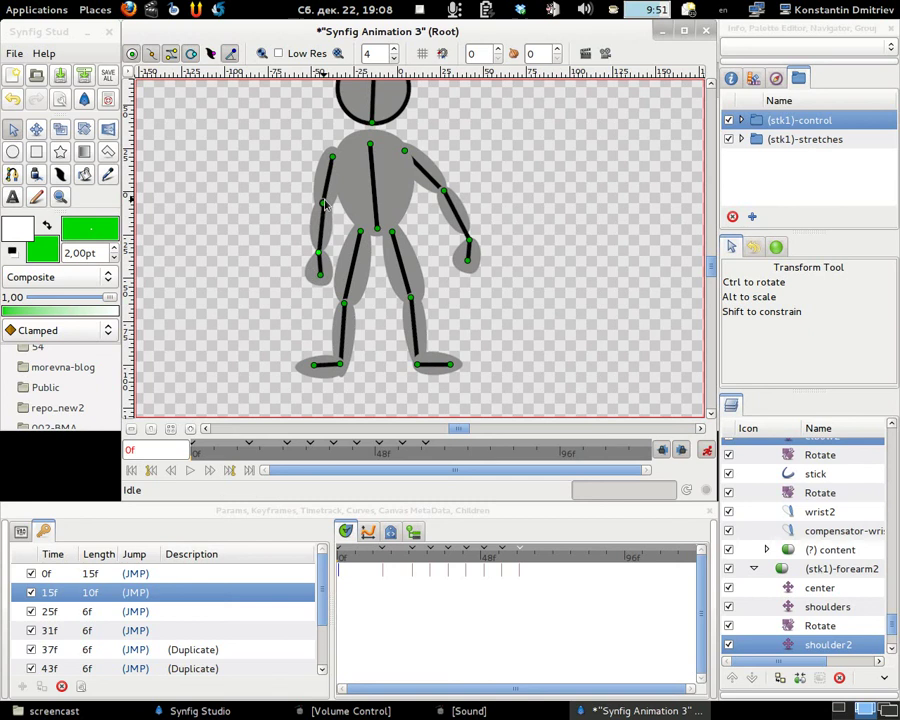
{"action": "left_click_drag", "start_coordinate": [324, 210], "coordinate": [317, 258]}
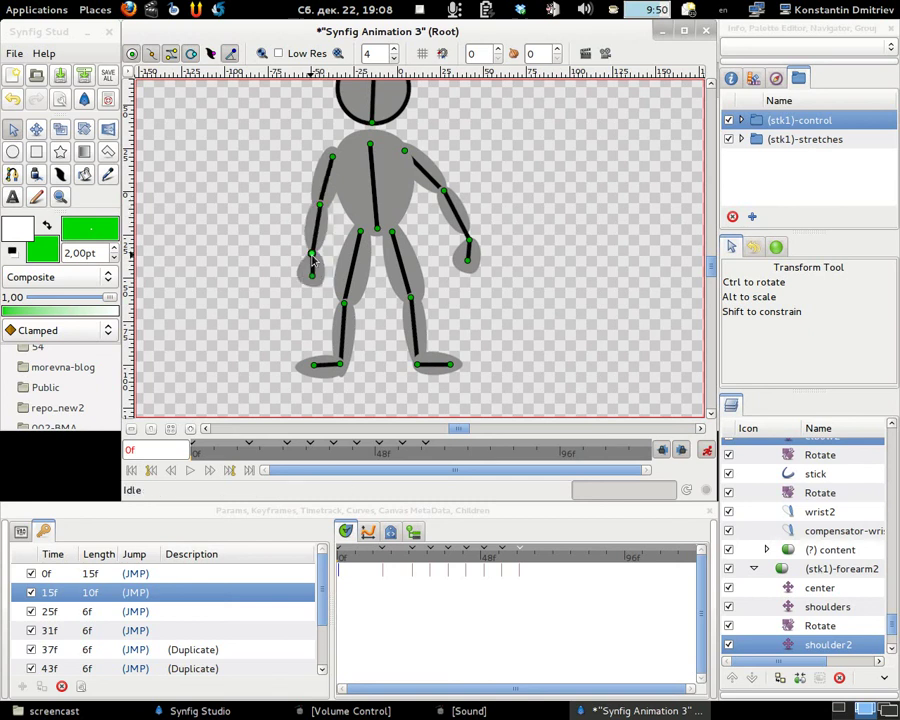
- At frame 7, swing the non-waving arm outward with its forearm hanging down, and scrub to frame 15 to check the motion
{"action": "left_click", "coordinate": [357, 560]}
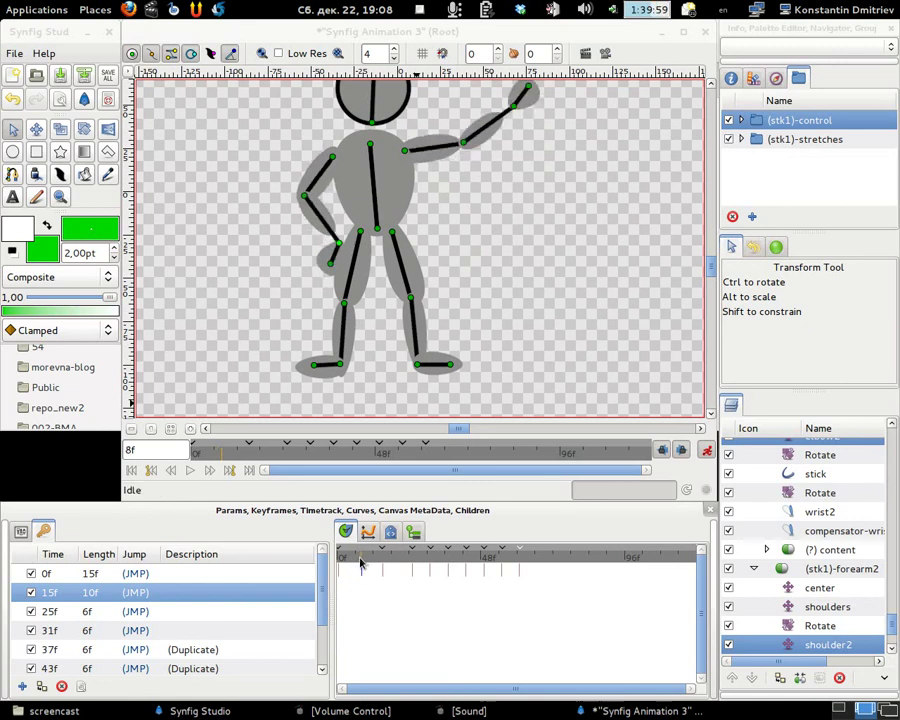
{"action": "left_click_drag", "start_coordinate": [333, 252], "coordinate": [302, 266]}
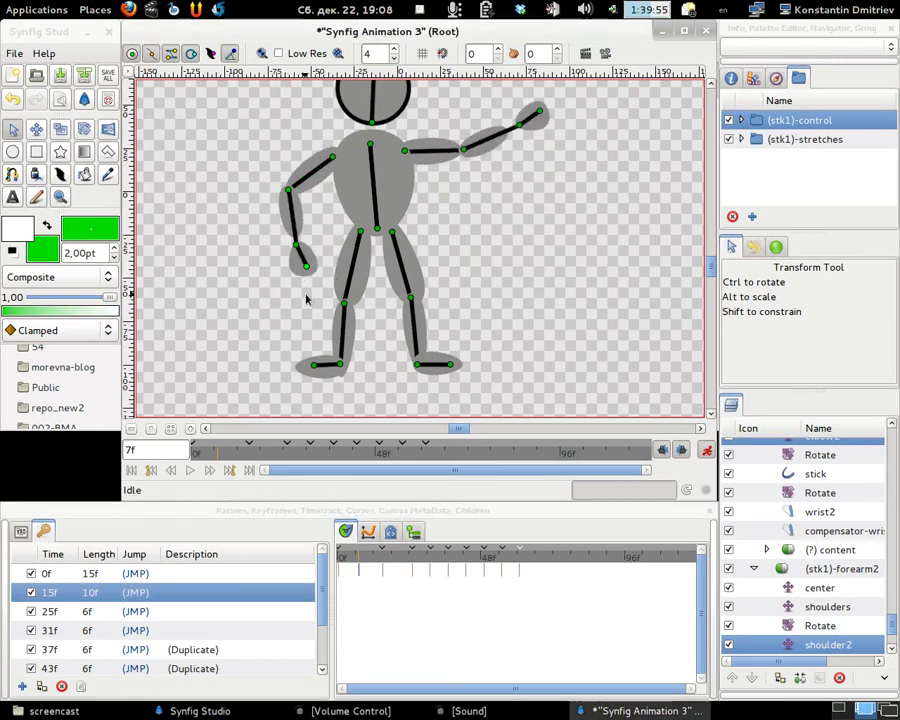
{"action": "left_click_drag", "start_coordinate": [358, 563], "coordinate": [382, 562]}
{"action": "scroll", "coordinate": [372, 338], "scroll_direction": "down", "scroll_amount": 1}
{"action": "scroll", "coordinate": [372, 338], "scroll_direction": "down", "scroll_amount": 1}
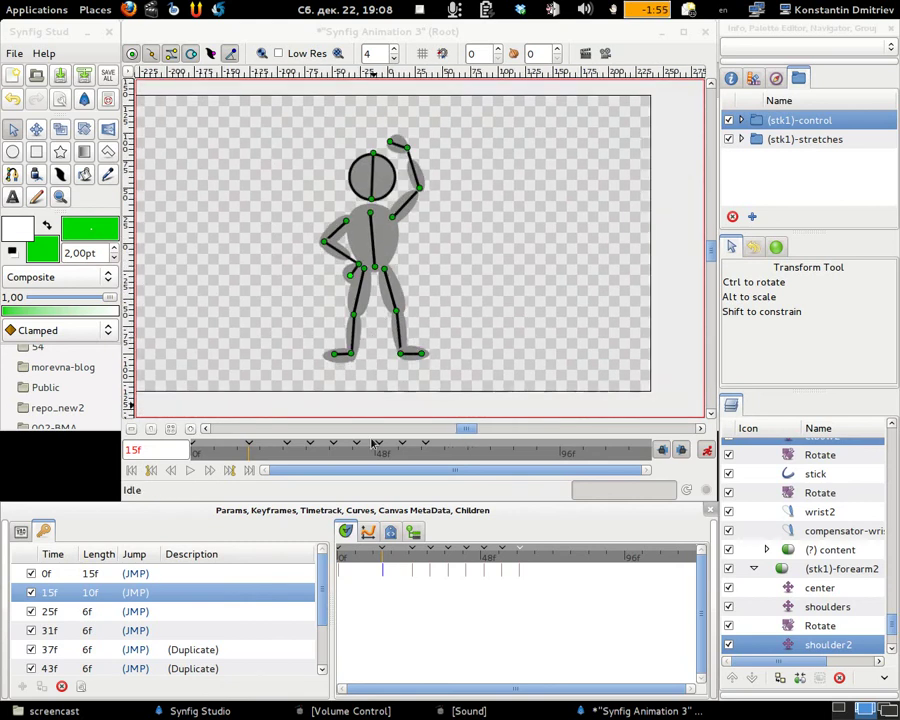
- At frame 25, bend the non-waving arm to place its hand on the hip, and scrub around that frame to check it
{"action": "left_click", "coordinate": [381, 566]}
{"action": "left_click", "coordinate": [391, 565]}
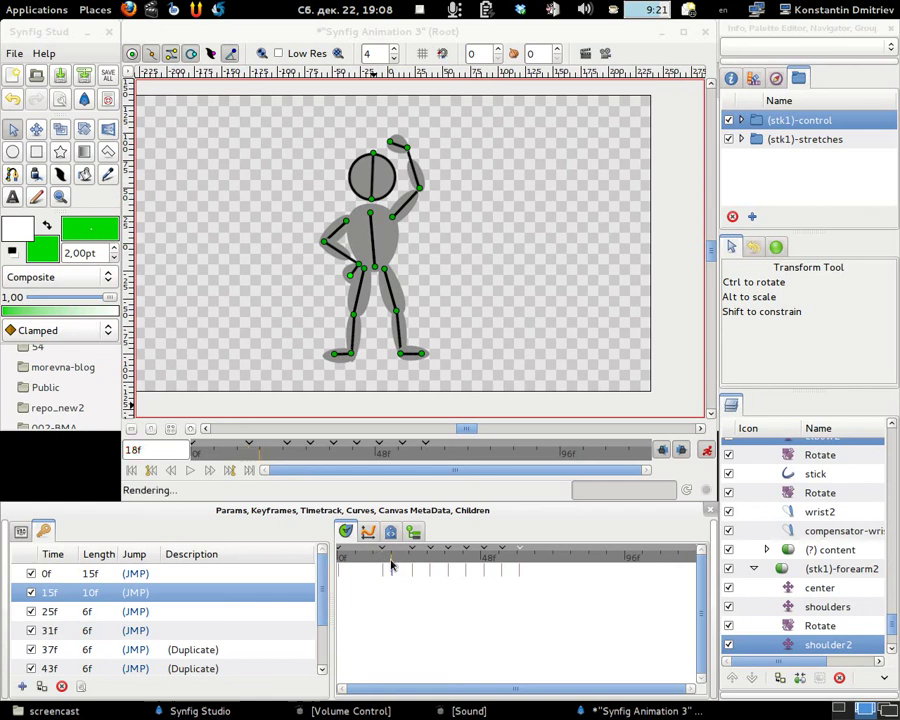
{"action": "left_click_drag", "start_coordinate": [391, 565], "coordinate": [412, 566]}
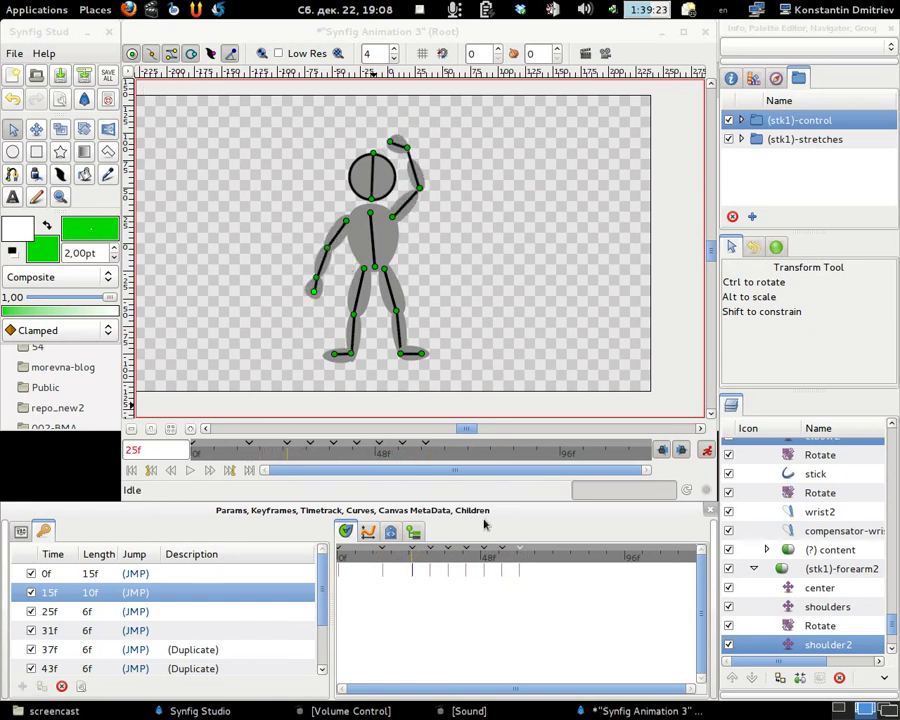
{"action": "left_click_drag", "start_coordinate": [313, 290], "coordinate": [356, 266]}
{"action": "mouse_move", "coordinate": [404, 564]}
{"action": "left_mouse_down"}
{"action": "mouse_move", "coordinate": [395, 565]}
{"action": "mouse_move", "coordinate": [410, 567]}
{"action": "left_mouse_up"}
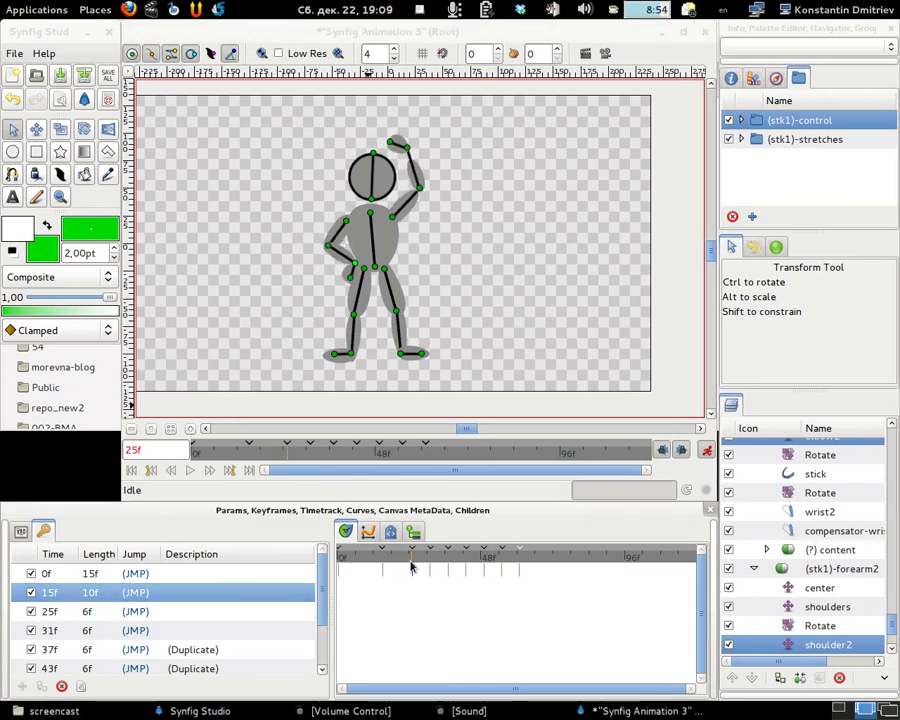
- Examine the non-waving arm's pose at frames 31 and 37, and return to frame 15
{"action": "left_click", "coordinate": [419, 563]}
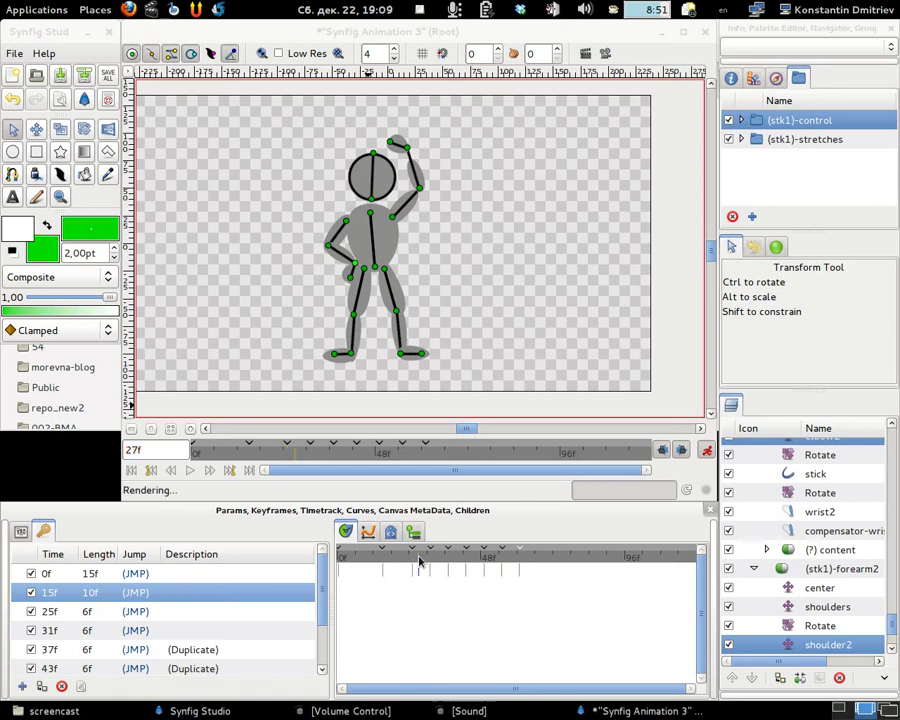
{"action": "left_click", "coordinate": [428, 563]}
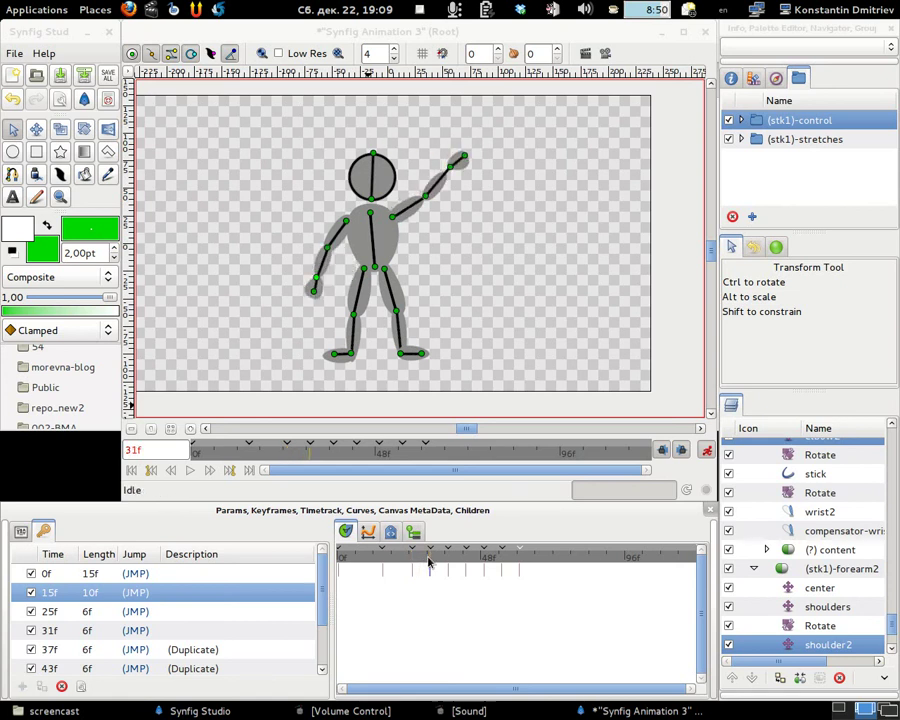
{"action": "left_click", "coordinate": [447, 563]}
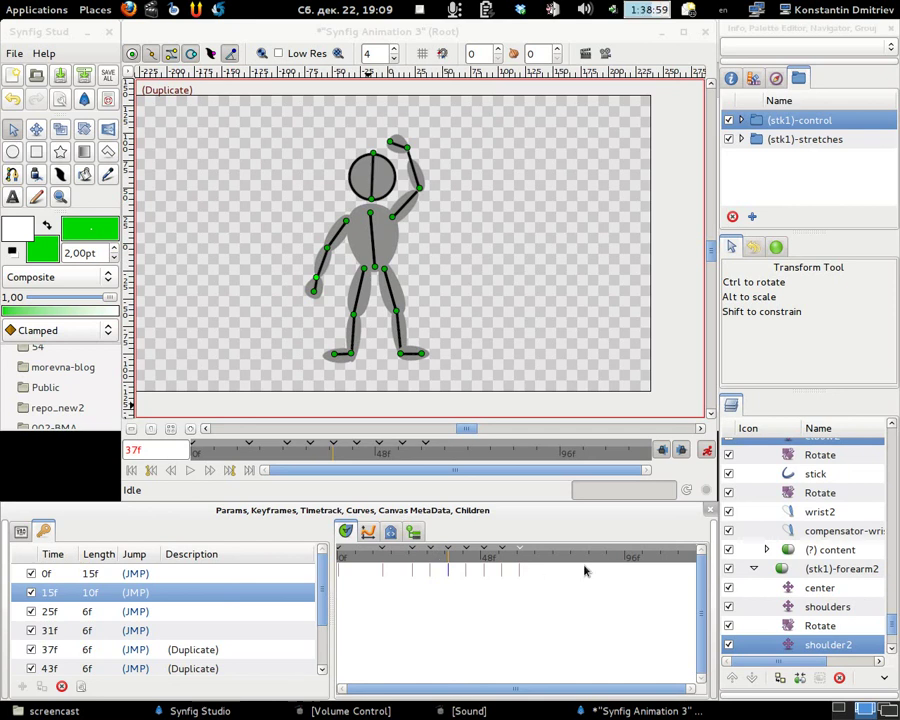
{"action": "left_click_drag", "start_coordinate": [428, 565], "coordinate": [385, 560]}
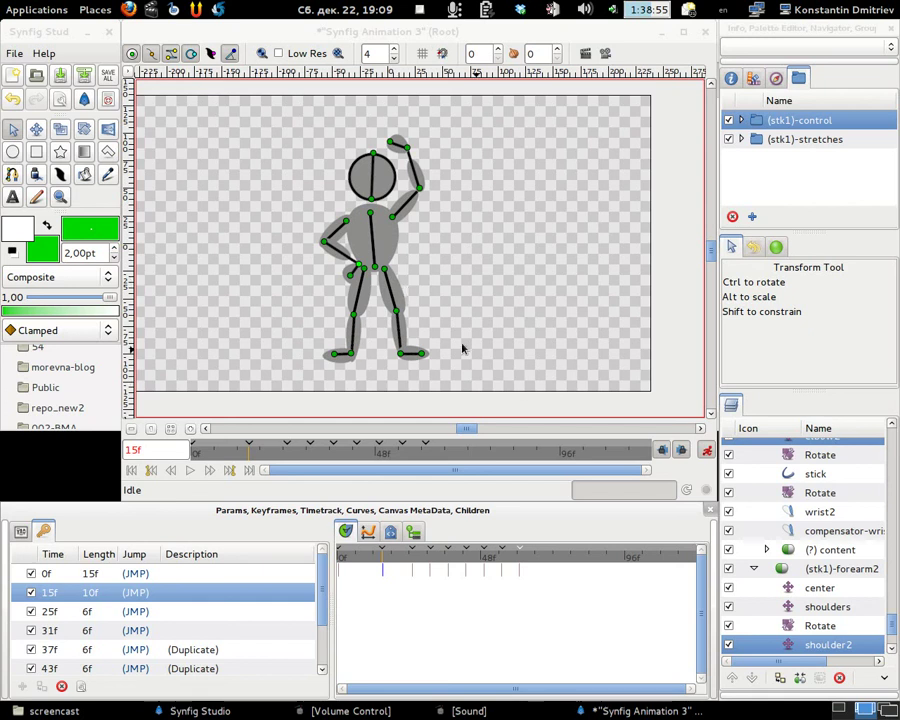
- Undo the pose changes made to the non-waving arm
{"action": "left_click", "coordinate": [681, 452]}
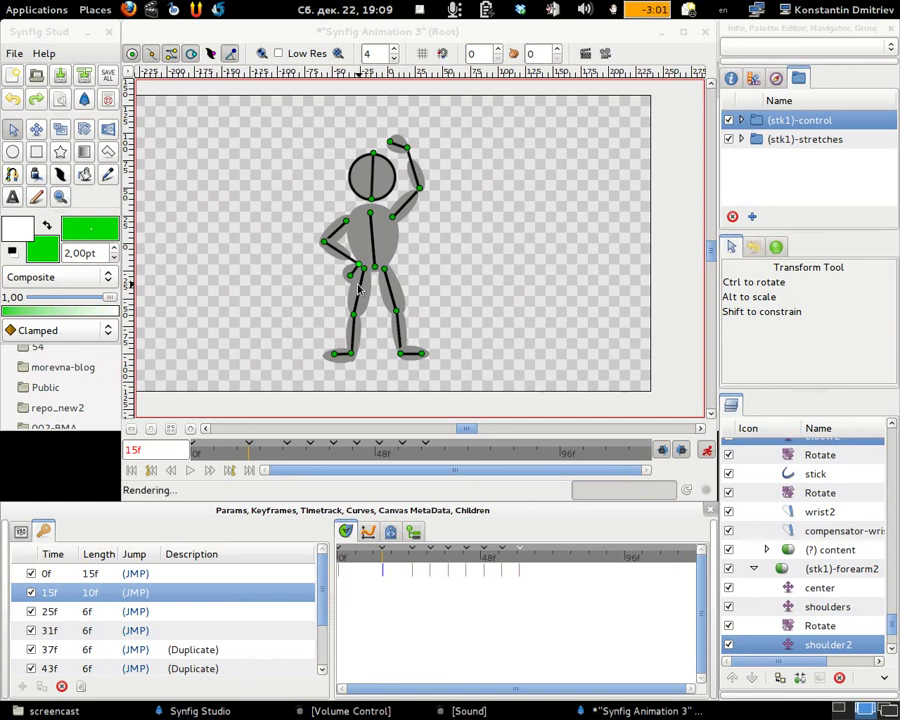
{"action": "left_click", "coordinate": [12, 99]}
{"action": "left_click", "coordinate": [12, 99]}
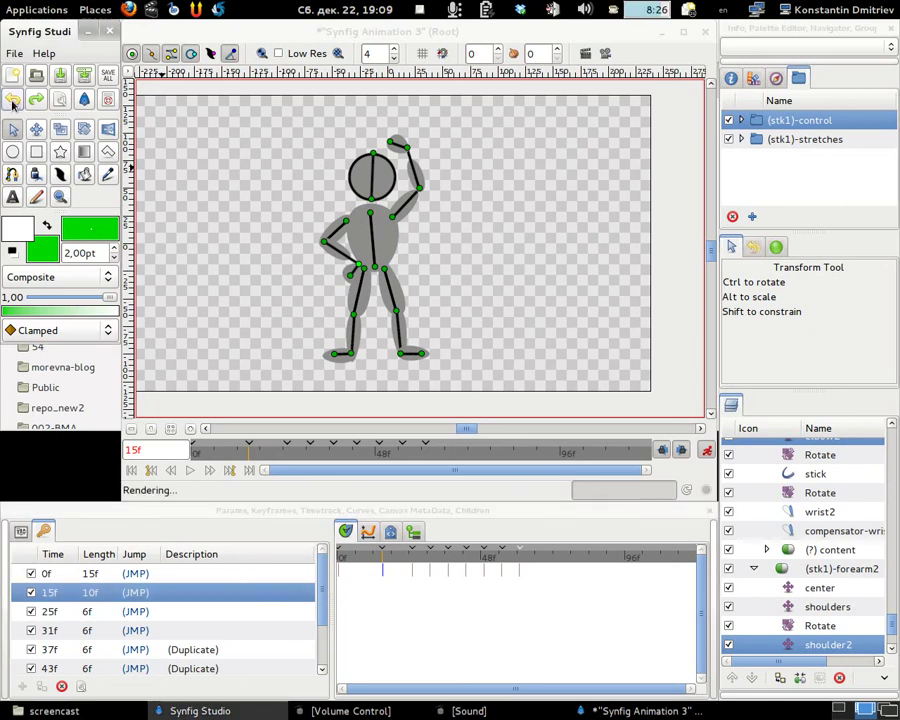
{"action": "left_click", "coordinate": [12, 99]}
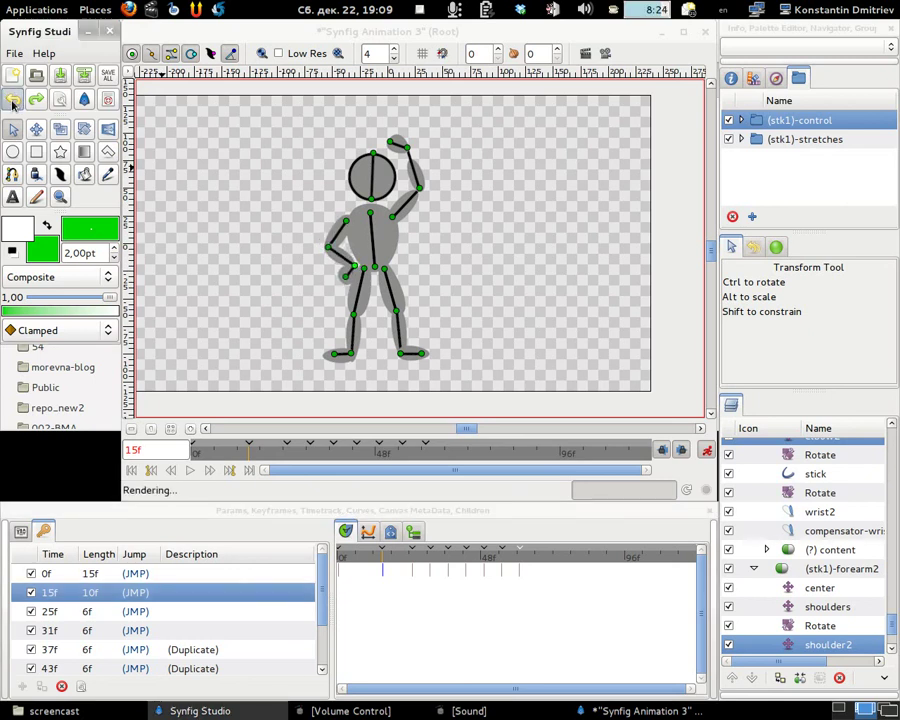
{"action": "left_click", "coordinate": [12, 99]}
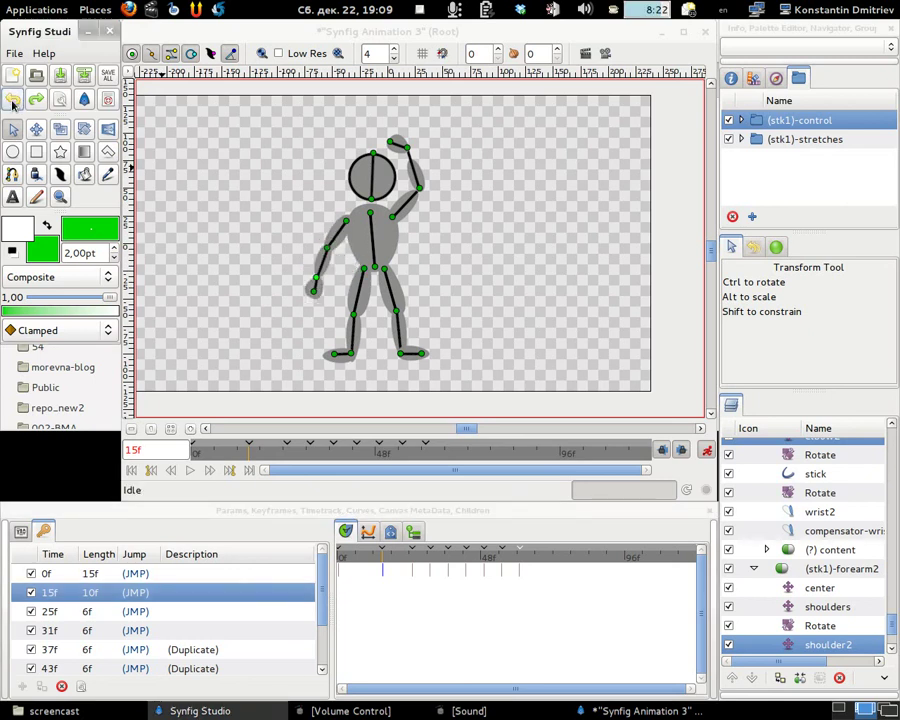
- Scrub from frame 15 back to frame 0 to check the character's starting pose
{"action": "left_click_drag", "start_coordinate": [383, 566], "coordinate": [340, 566]}
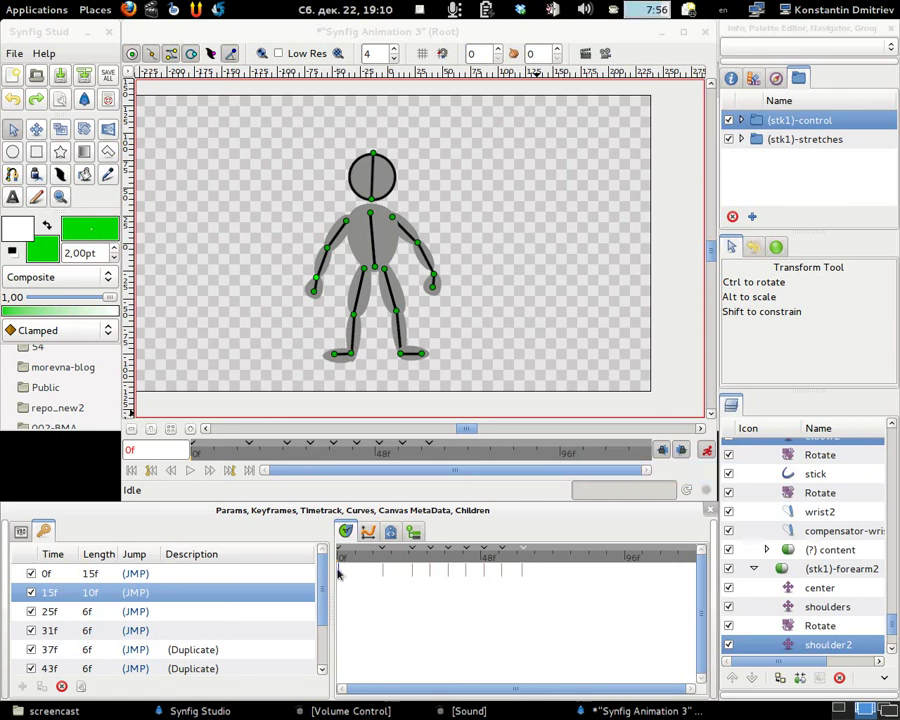
{"action": "left_click", "coordinate": [384, 564]}
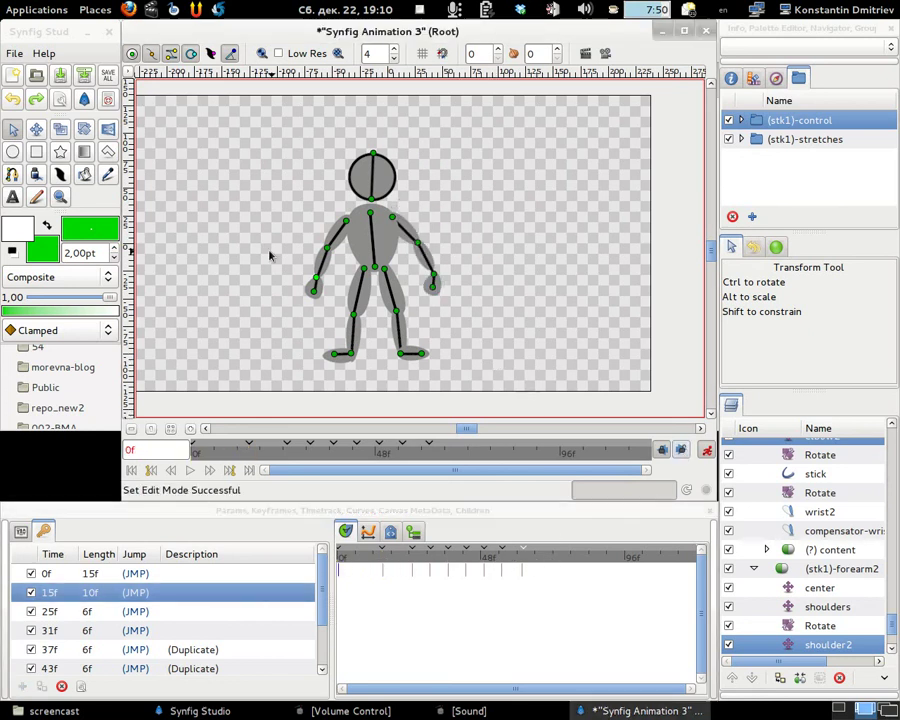
- At frame 0, lower the non-waving arm closer to the body, and at frame 15 bend it to place its hand on the hip
{"action": "left_click_drag", "start_coordinate": [328, 249], "coordinate": [331, 295]}
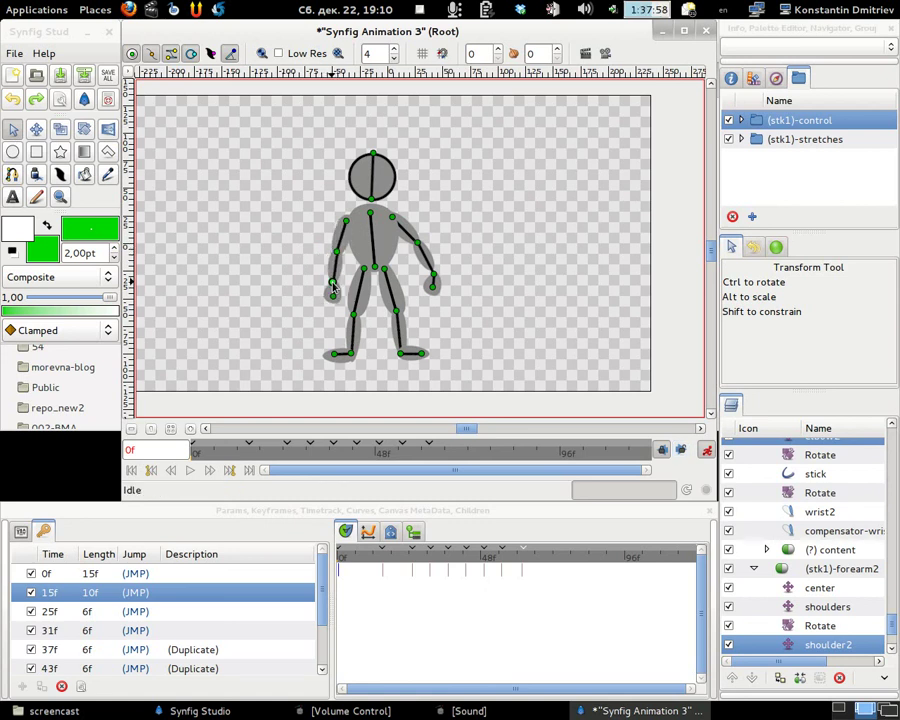
{"action": "left_click", "coordinate": [372, 563]}
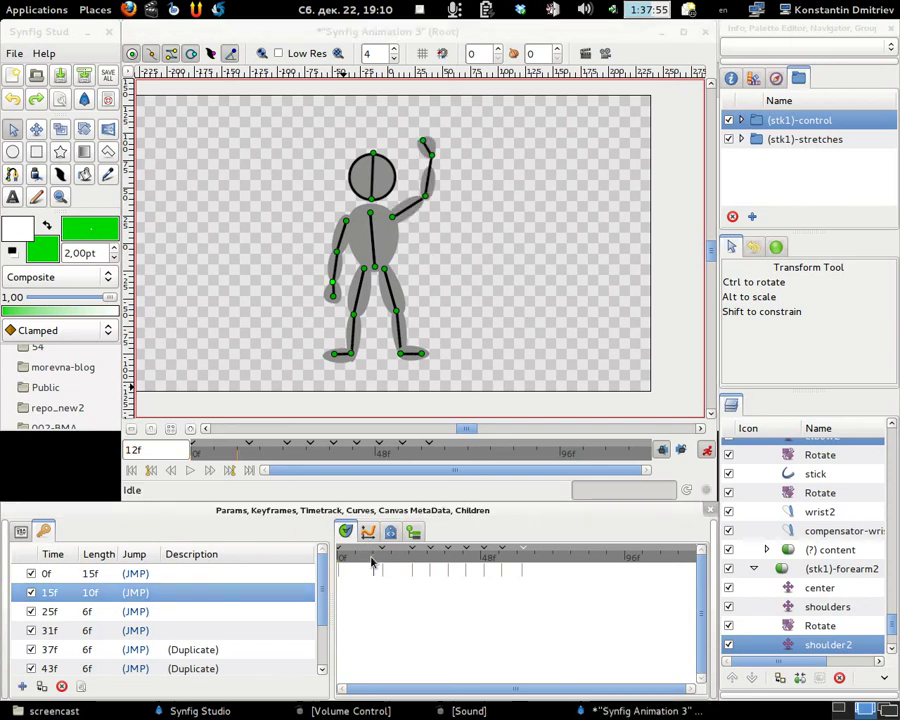
{"action": "left_click_drag", "start_coordinate": [376, 563], "coordinate": [384, 562]}
{"action": "left_click_drag", "start_coordinate": [337, 251], "coordinate": [355, 266]}
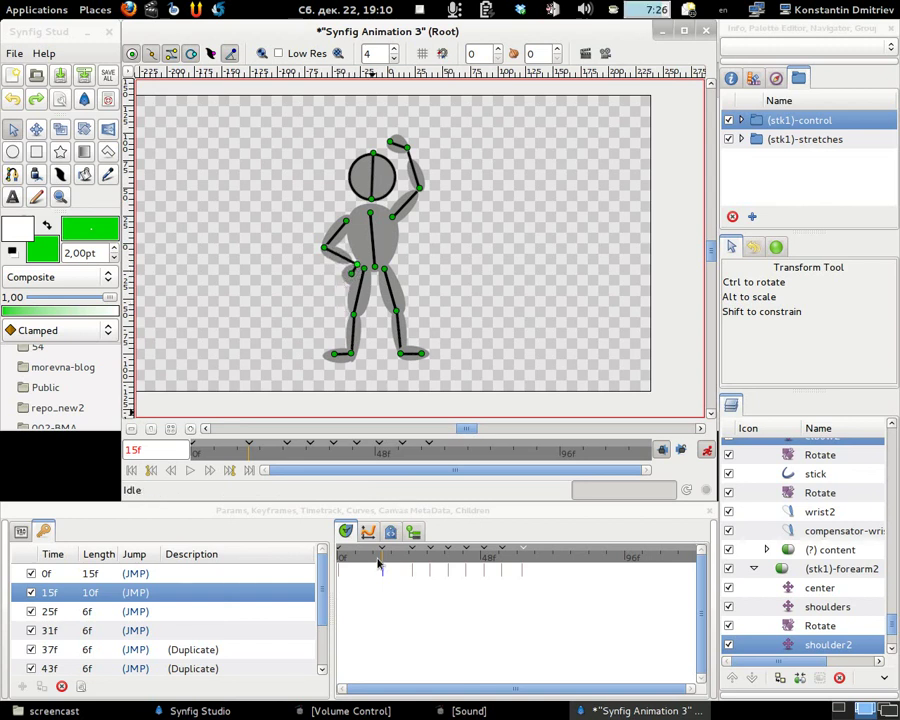
- At frame 8, lower the non-waving arm's hand away from the hip and push its elbow outward from the body
{"action": "left_click_drag", "start_coordinate": [383, 565], "coordinate": [363, 567]}
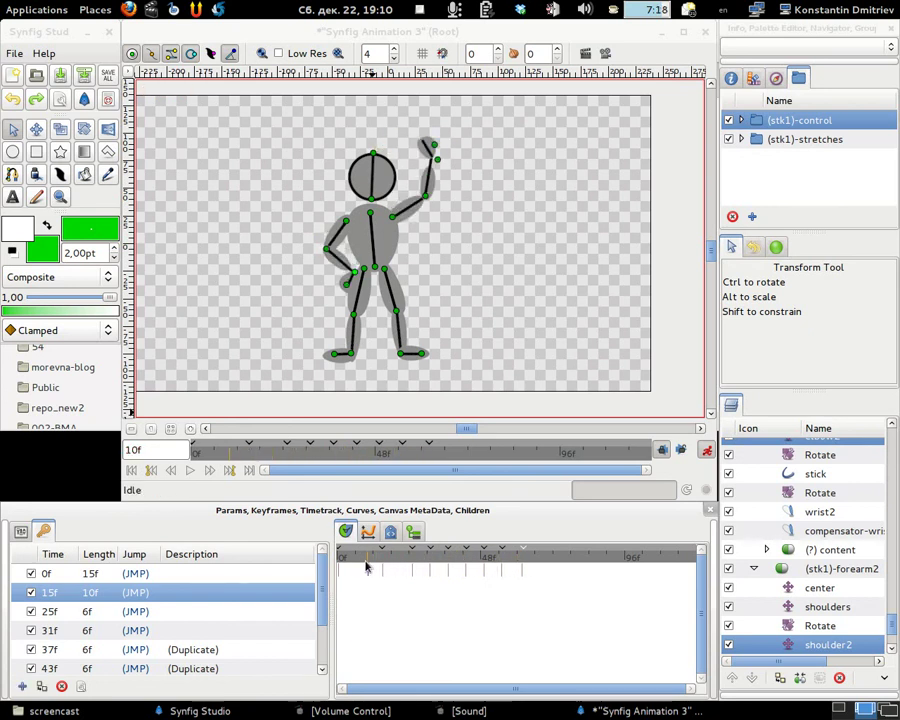
{"action": "left_click_drag", "start_coordinate": [344, 283], "coordinate": [326, 314]}
{"action": "left_click_drag", "start_coordinate": [312, 245], "coordinate": [319, 245]}
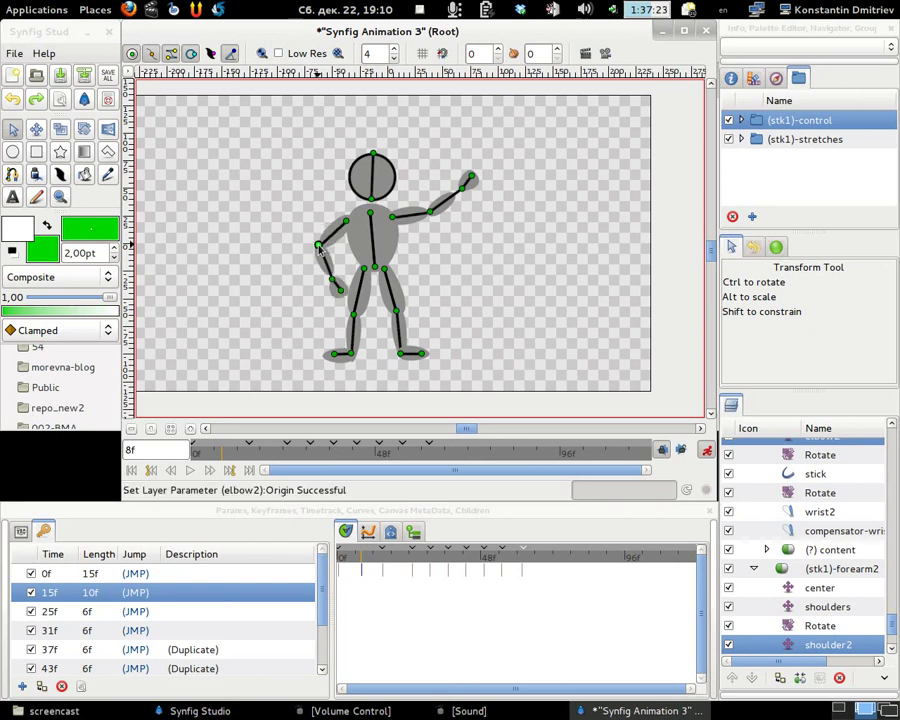
- Render a preview of the animation and play it to check the arm's movement to the hip
{"action": "key", "text": "F11"}
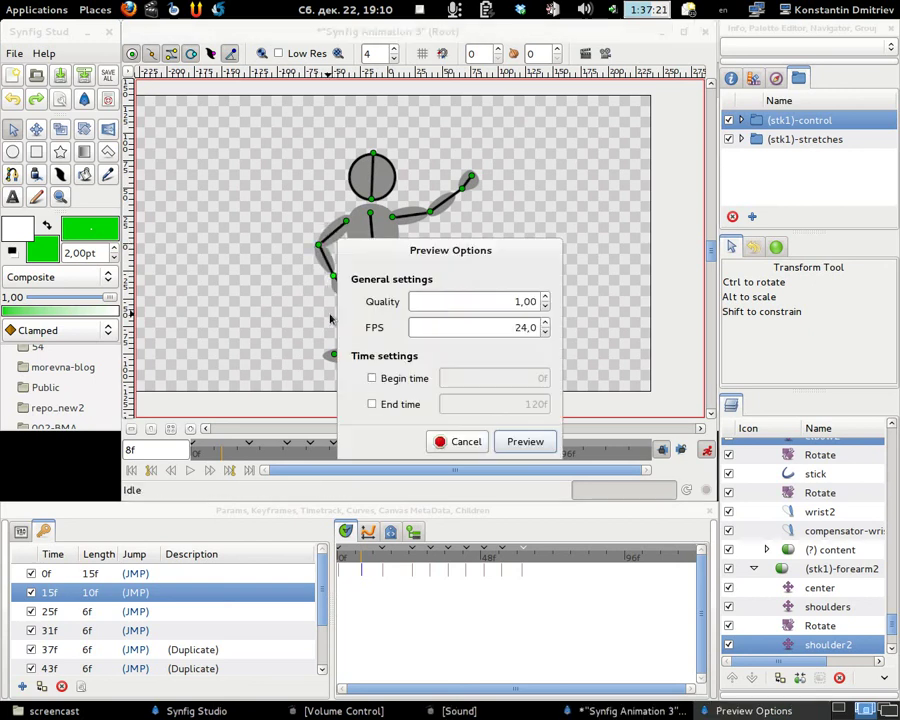
{"action": "left_click", "coordinate": [522, 443]}
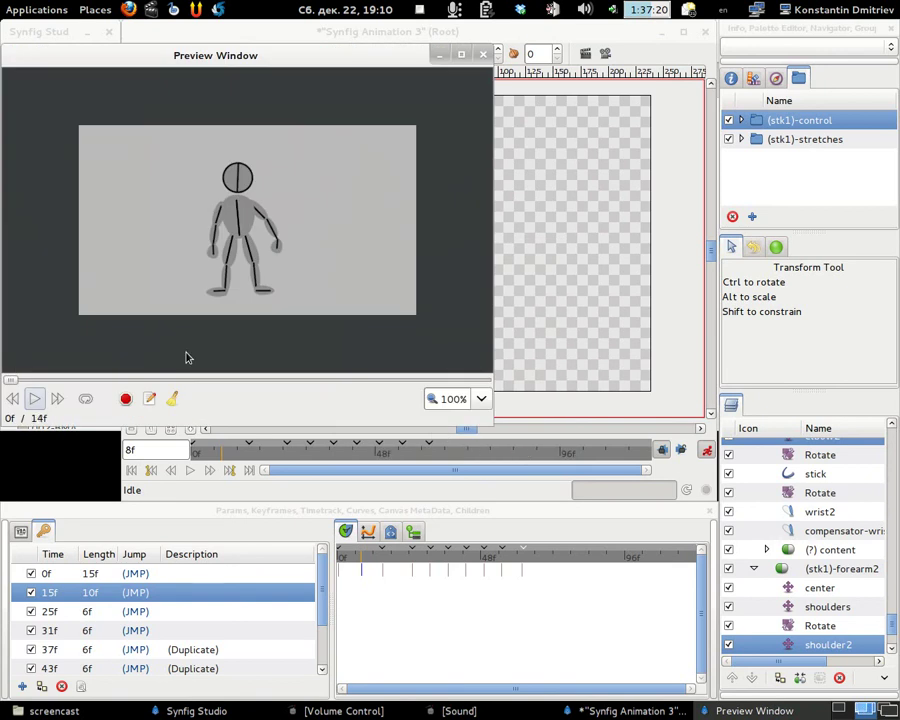
{"action": "left_click", "coordinate": [36, 399]}
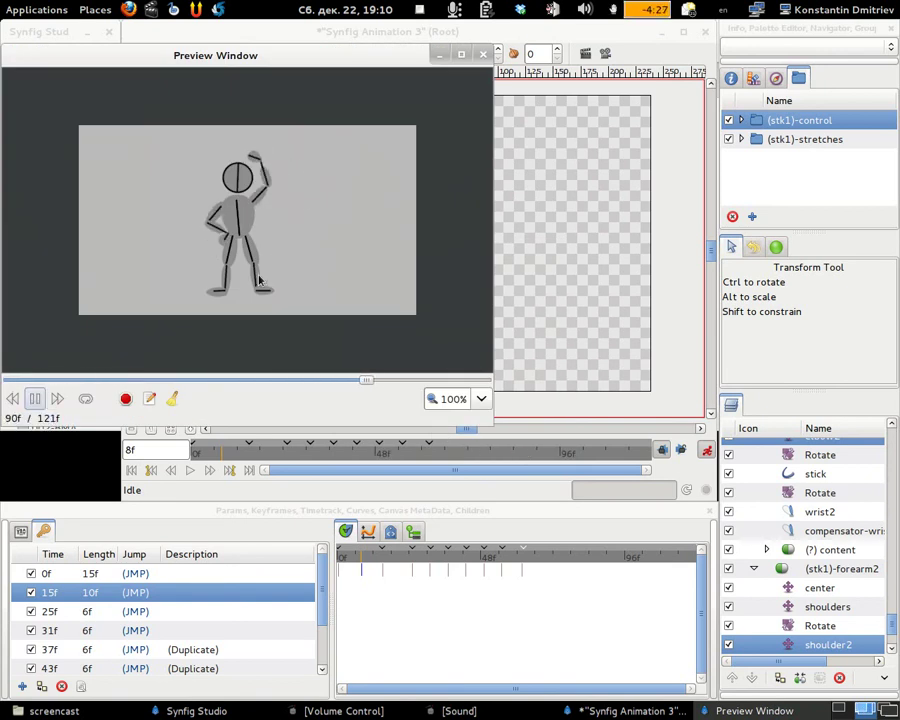
{"action": "left_click", "coordinate": [333, 32]}
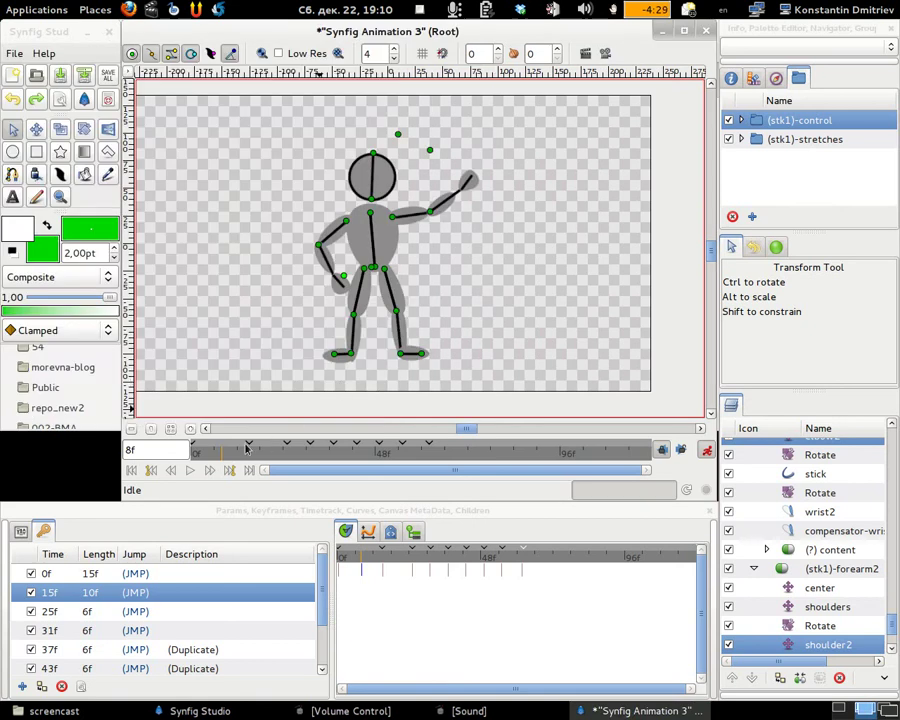
- At frame 20, adjust the non-waving arm by bringing its elbow slightly closer to the body while keeping the hand on the hip
{"action": "left_click_drag", "start_coordinate": [238, 457], "coordinate": [249, 463]}
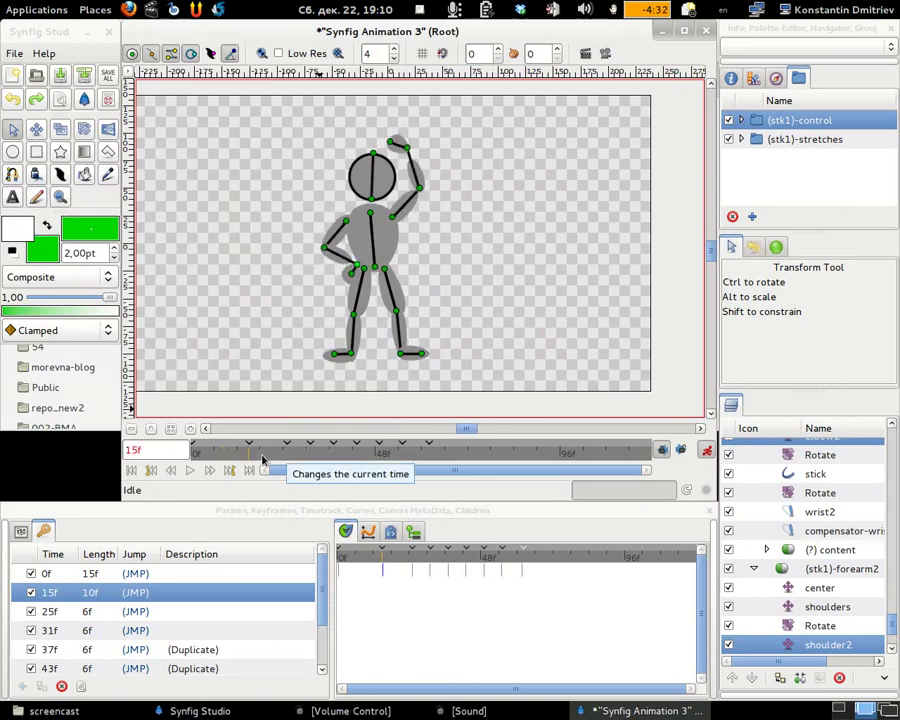
{"action": "left_click", "coordinate": [268, 460]}
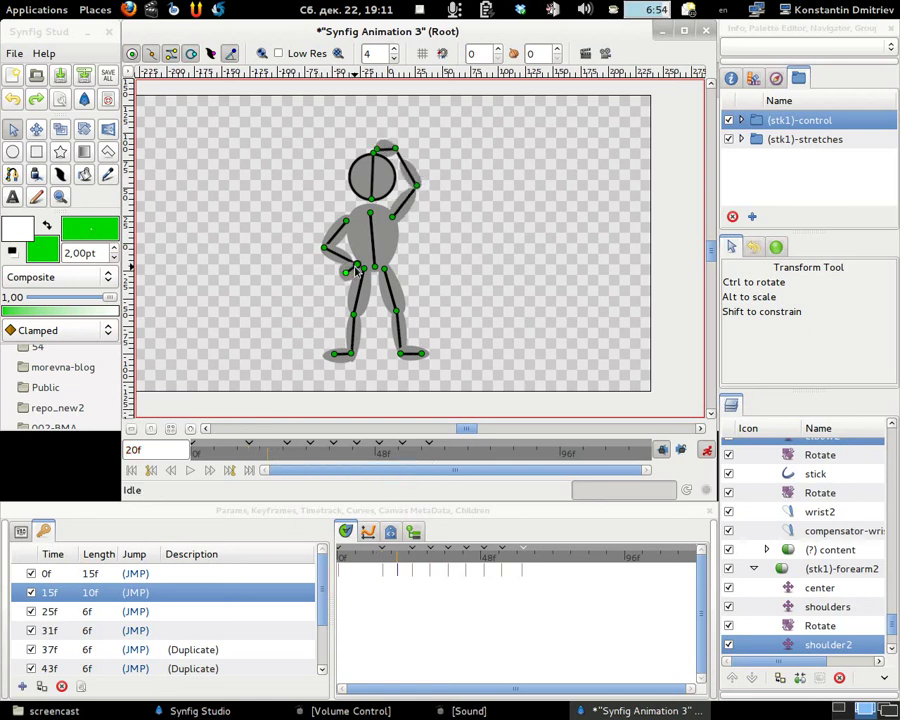
{"action": "left_click_drag", "start_coordinate": [355, 275], "coordinate": [348, 271]}
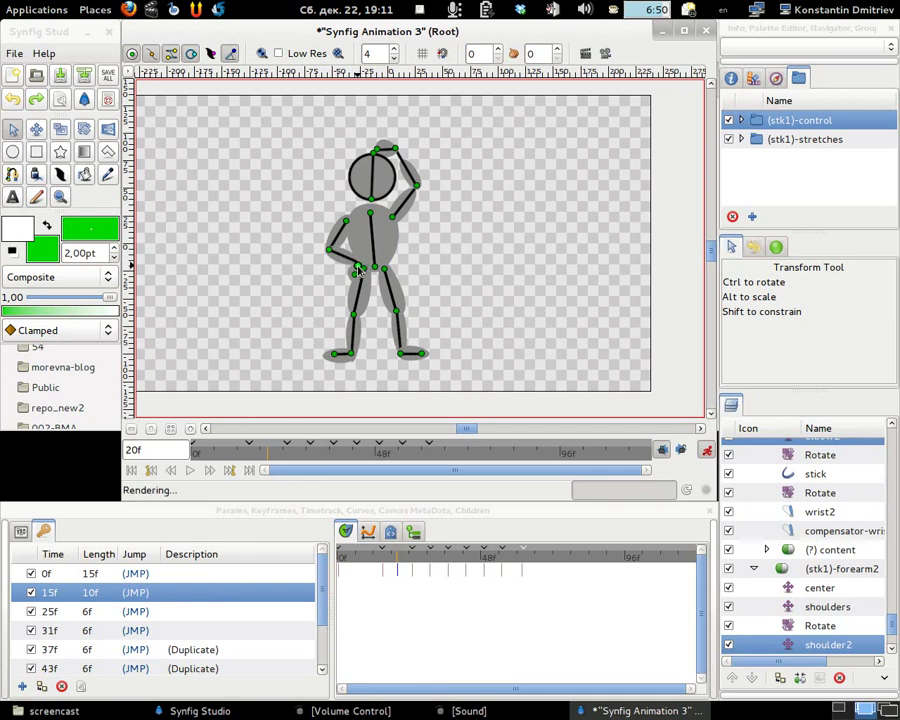
- Render and play another preview to check the arm adjustment made at frame 20, and close the preview
{"action": "key", "text": "F11"}
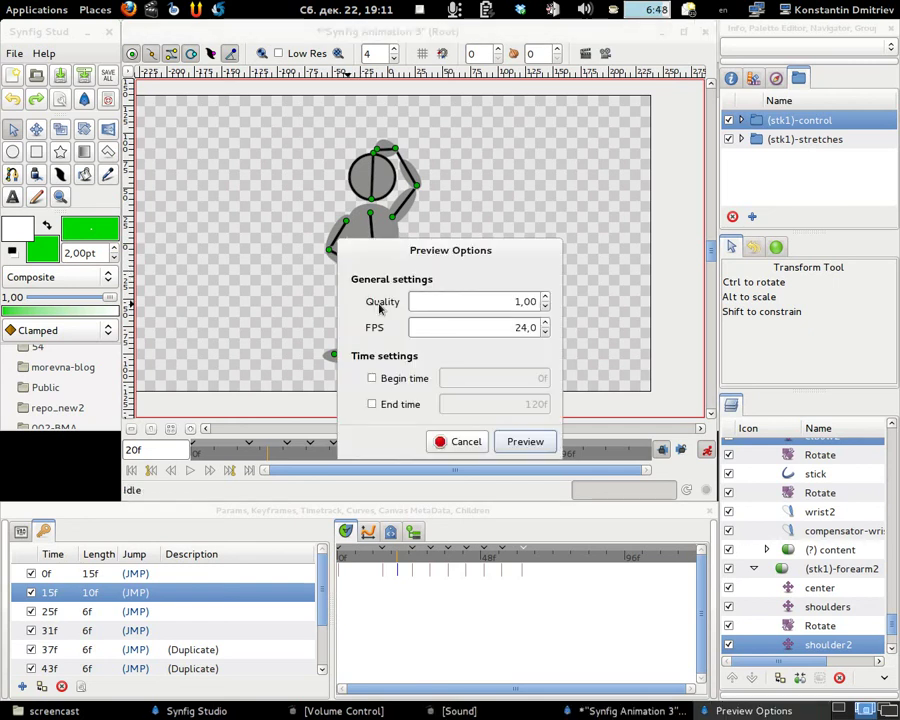
{"action": "left_click", "coordinate": [536, 446]}
{"action": "left_click", "coordinate": [34, 399]}
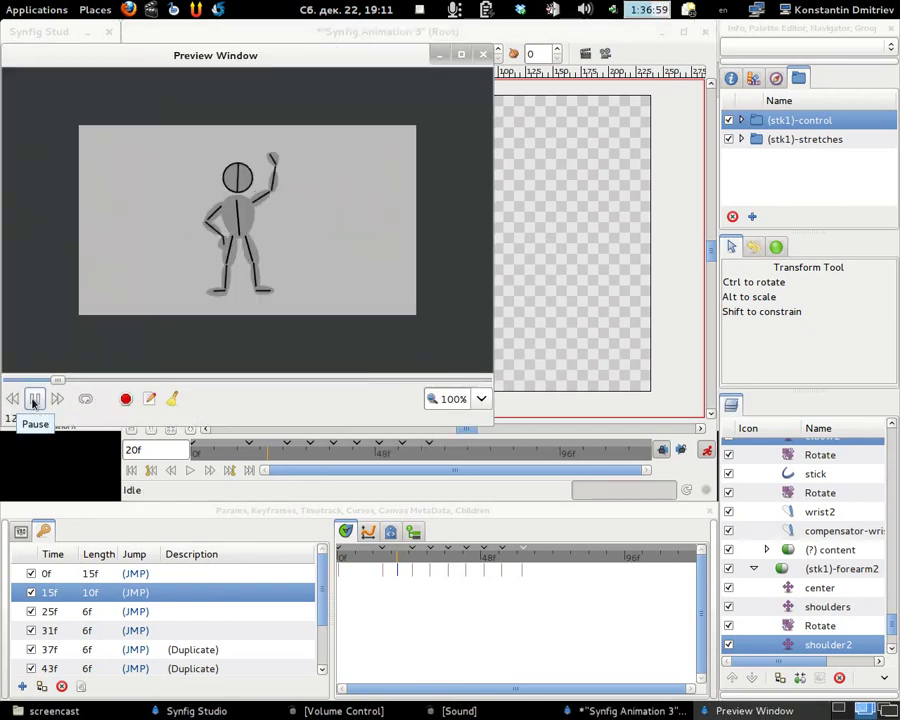
{"action": "left_click", "coordinate": [483, 54]}
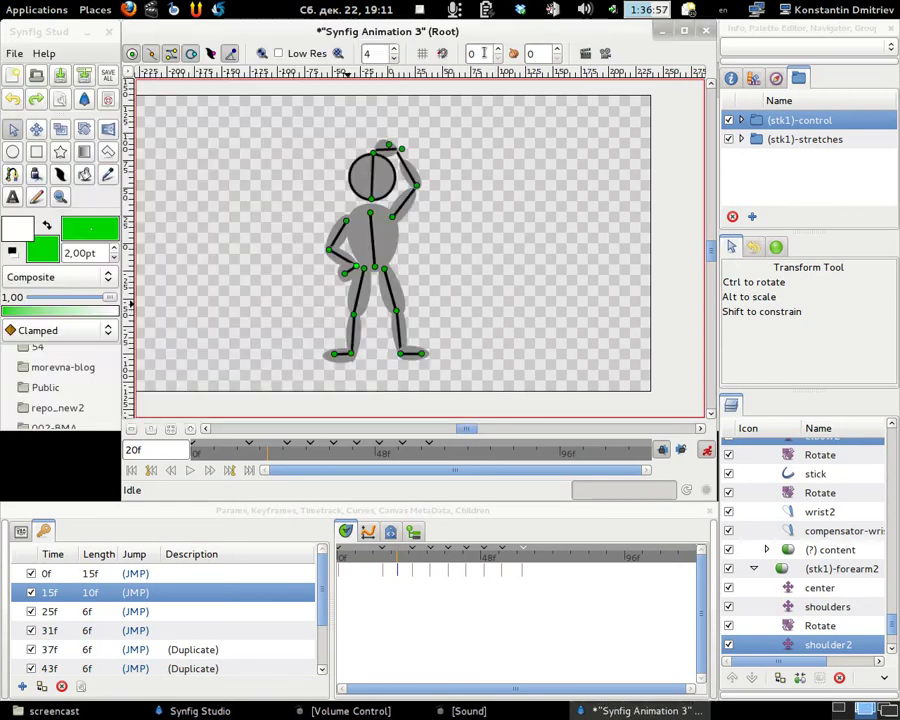
- Lock the future keyframes, and scrub from frame 25 to frame 60 to check the hand-on-hip pose
{"action": "left_click", "coordinate": [680, 451]}
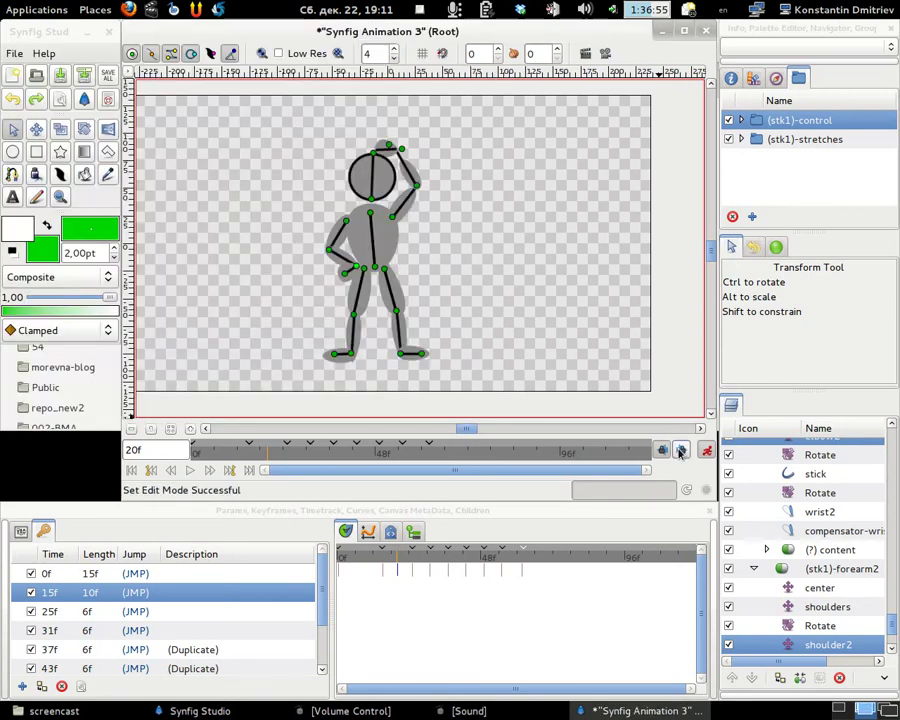
{"action": "left_click", "coordinate": [291, 462]}
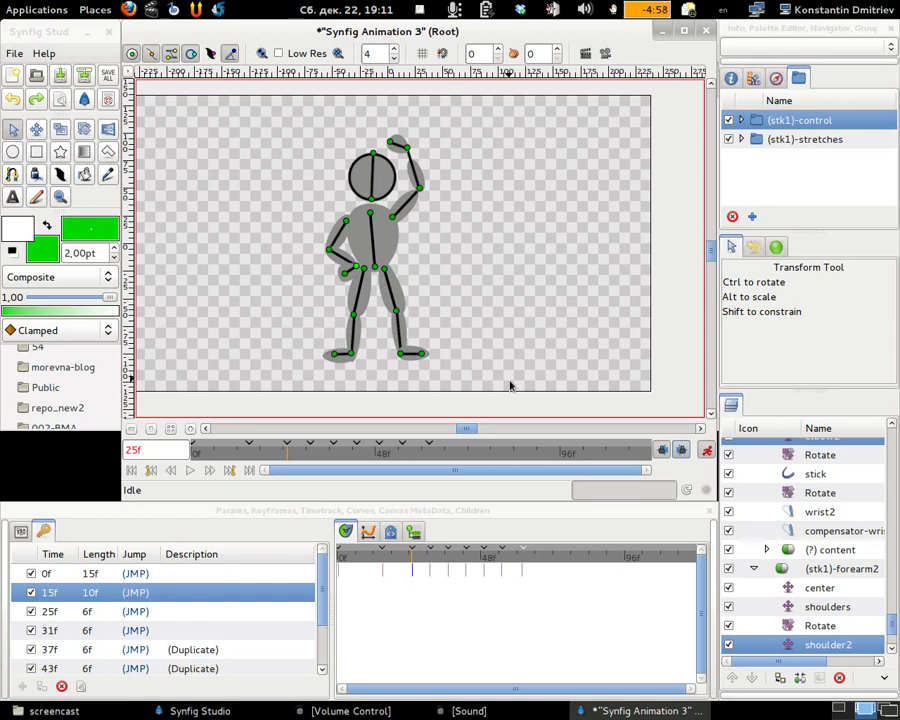
{"action": "left_click_drag", "start_coordinate": [321, 460], "coordinate": [420, 457]}
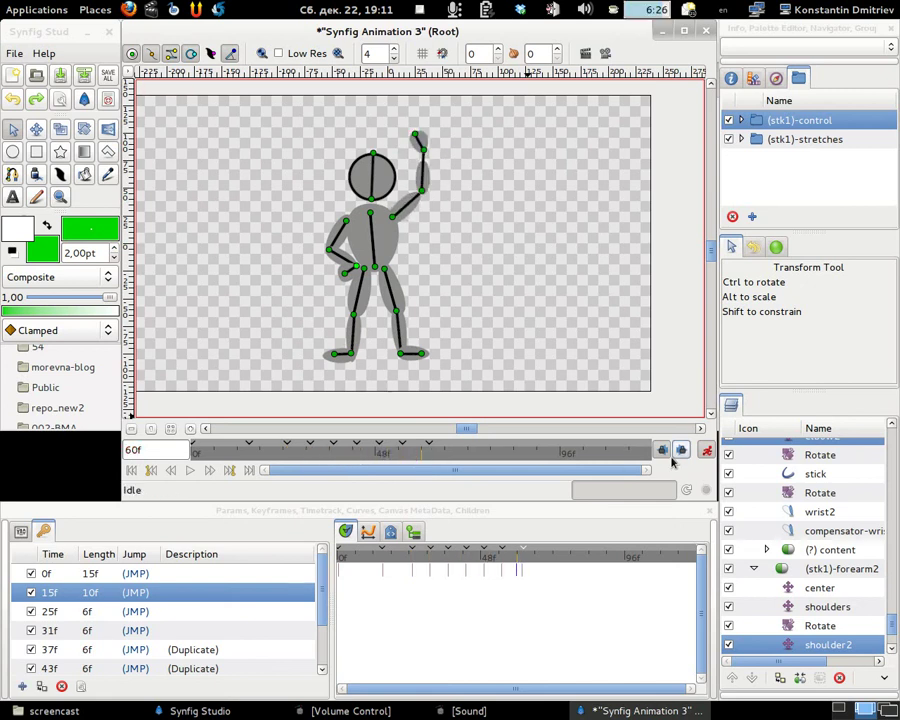
- Return to frame 27 and unlock the past keyframes
{"action": "left_click_drag", "start_coordinate": [420, 457], "coordinate": [298, 457]}
{"action": "left_click", "coordinate": [662, 451]}
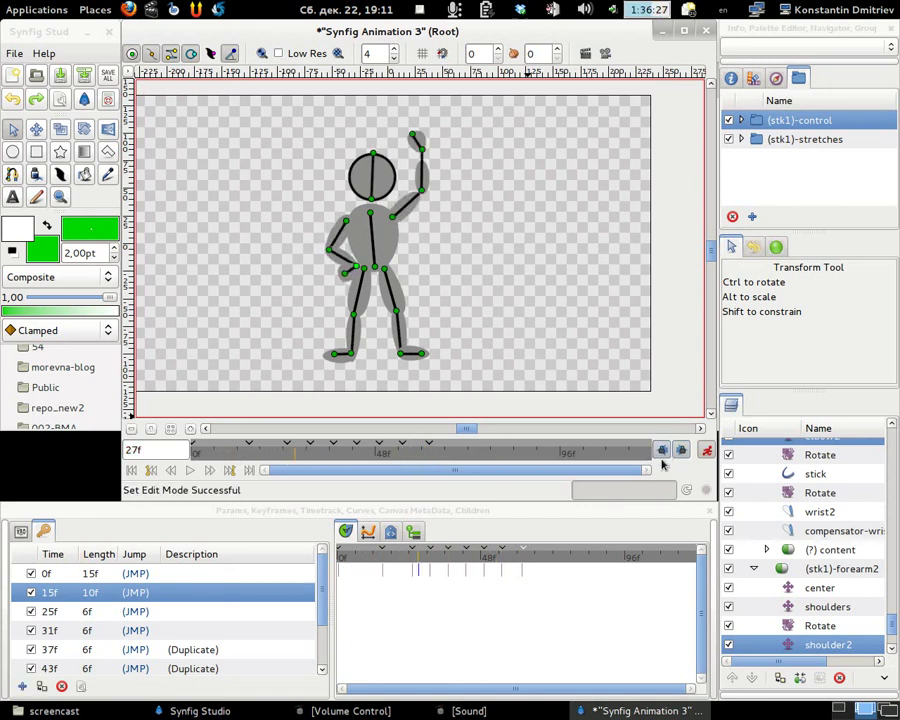